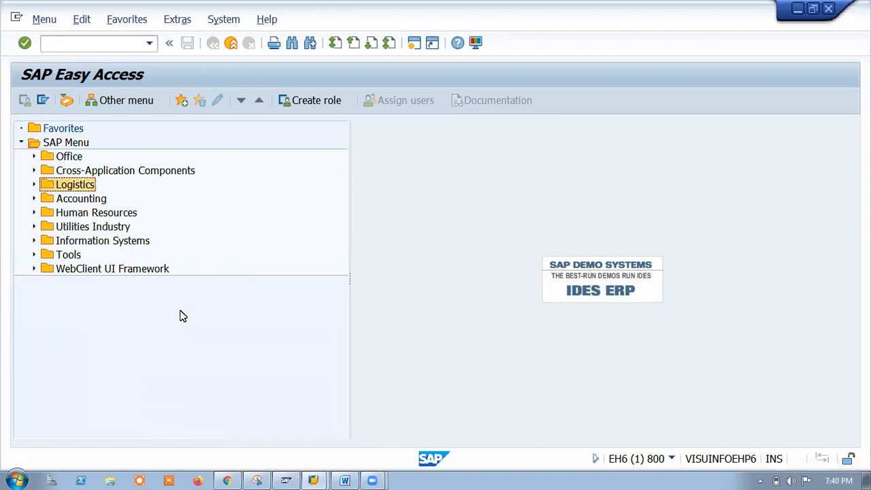
Expand Logistics > Materials Management > Material Master > Material down to the Create (General) folder.
{"action": "left_click", "coordinate": [35, 185]}
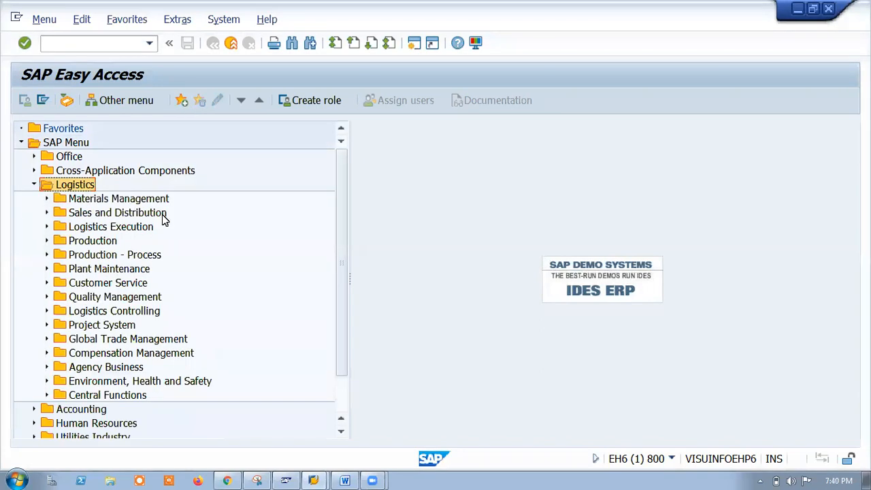
{"action": "left_click", "coordinate": [46, 199]}
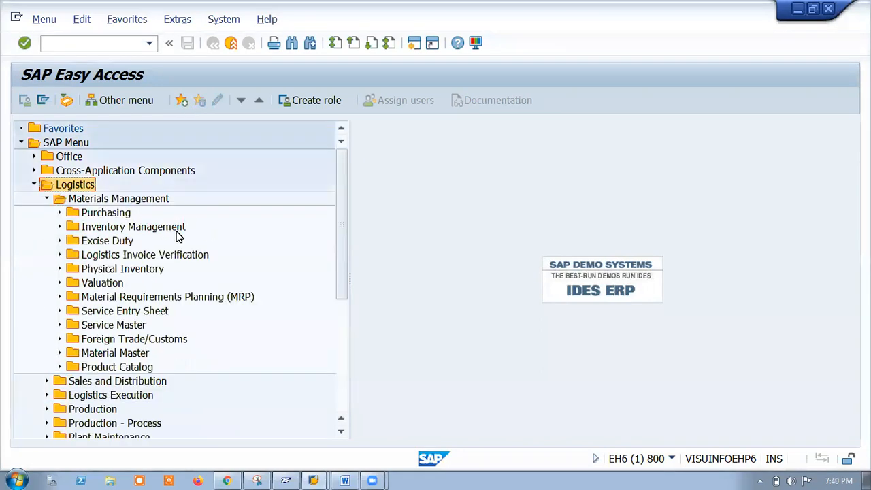
{"action": "left_click", "coordinate": [60, 352]}
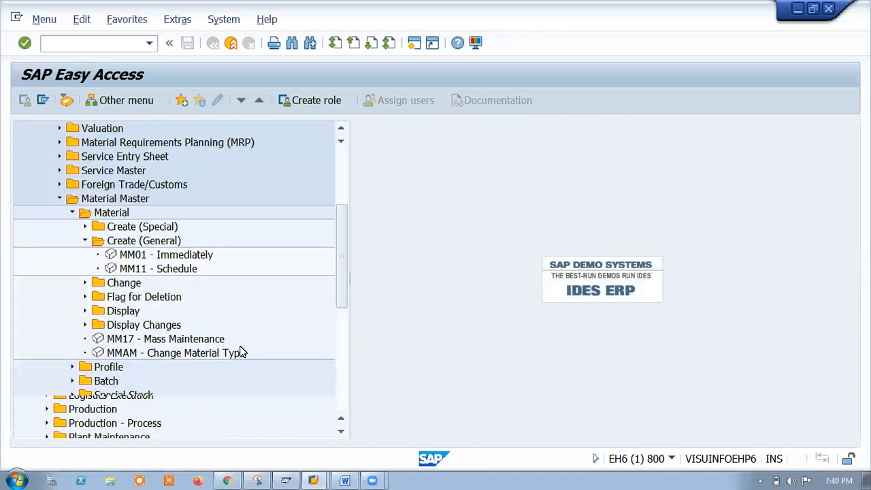
{"action": "left_click", "coordinate": [85, 228]}
{"action": "left_click", "coordinate": [85, 227]}
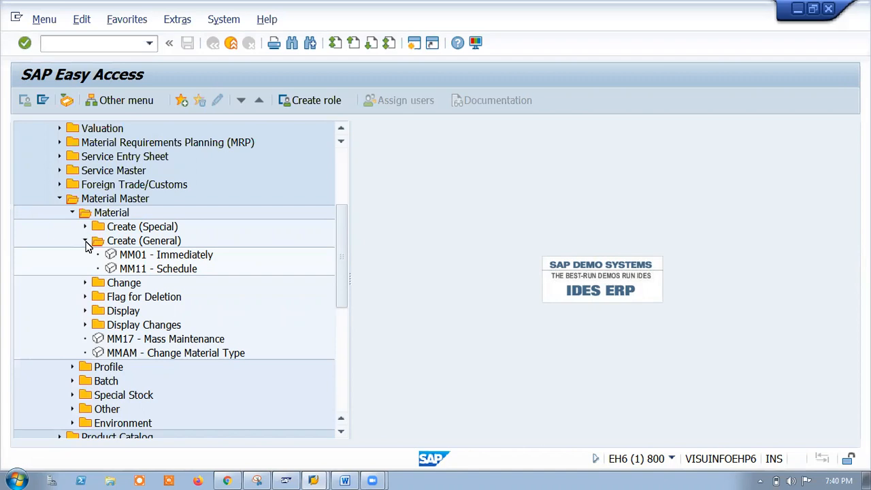
{"action": "left_click", "coordinate": [85, 242]}
{"action": "left_click", "coordinate": [86, 241]}
{"action": "double_click", "coordinate": [132, 256]}
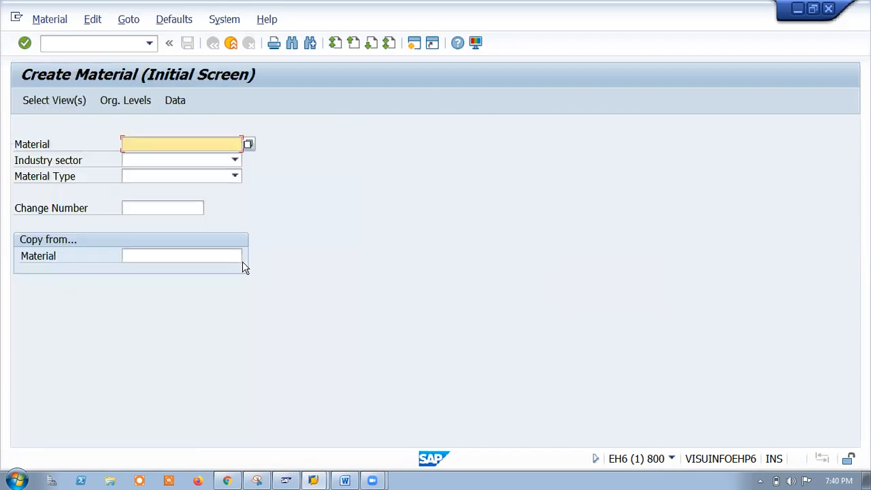
{"action": "key", "text": "F3"}
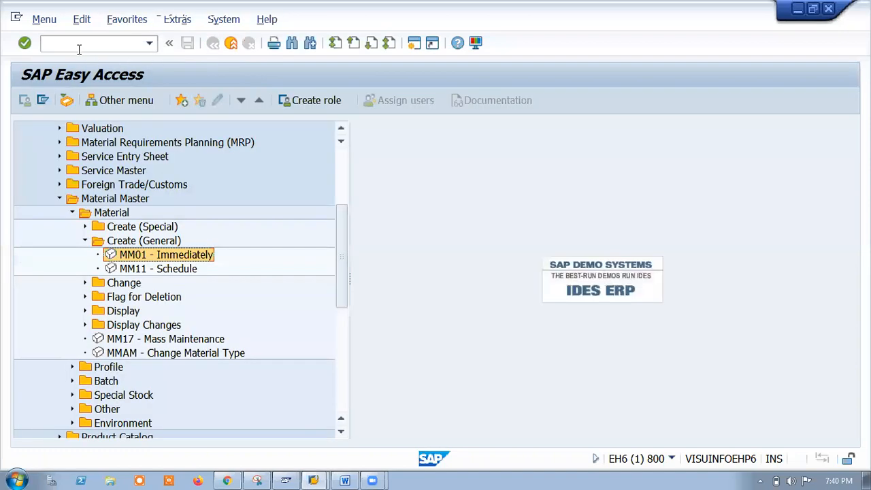
{"action": "left_click", "coordinate": [103, 45]}
{"action": "type", "text": "mm01"}
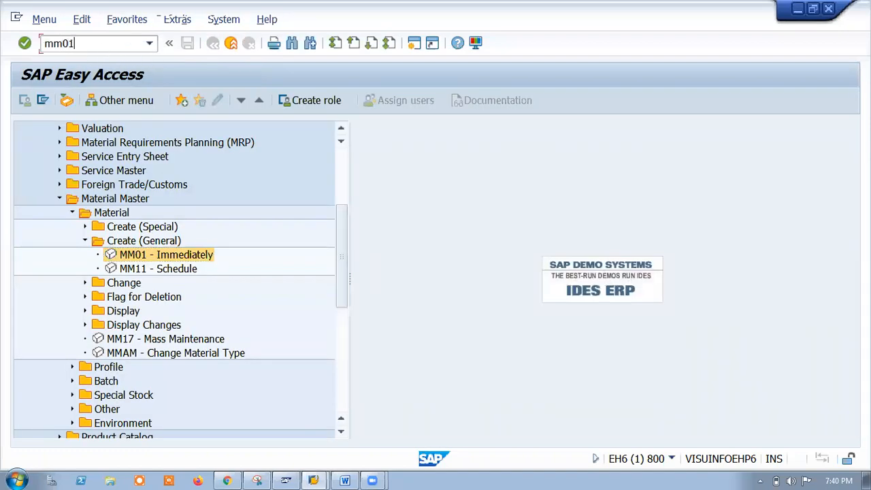
{"action": "key", "text": "Return"}
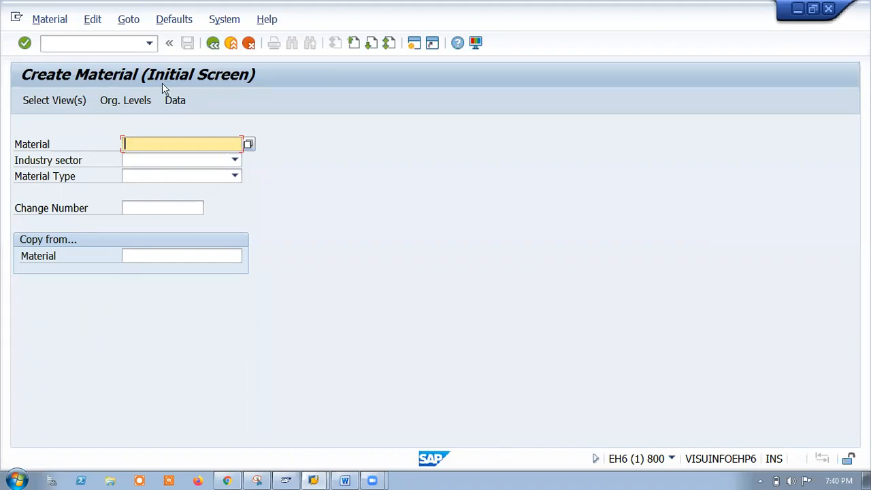
{"action": "left_click", "coordinate": [212, 42]}
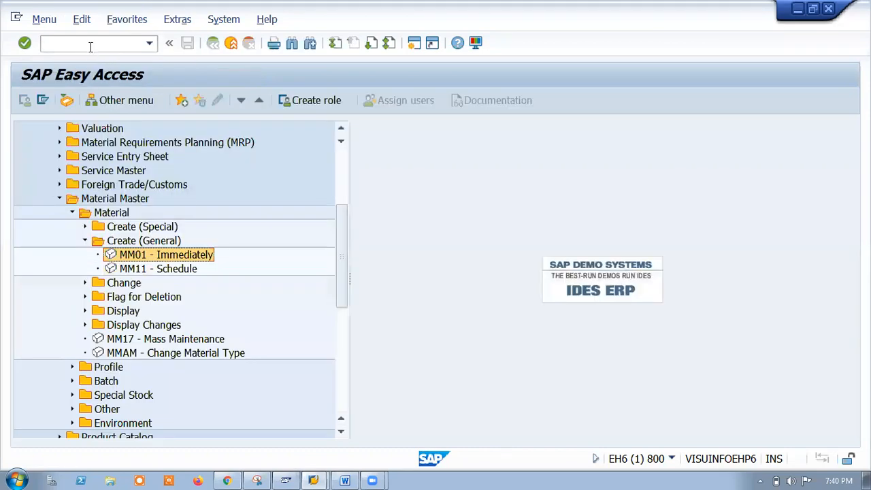
Run transaction mm60 and execute it to bring up the Materials List selection screen.
{"action": "type", "text": "mm60"}
{"action": "key", "text": "Return"}
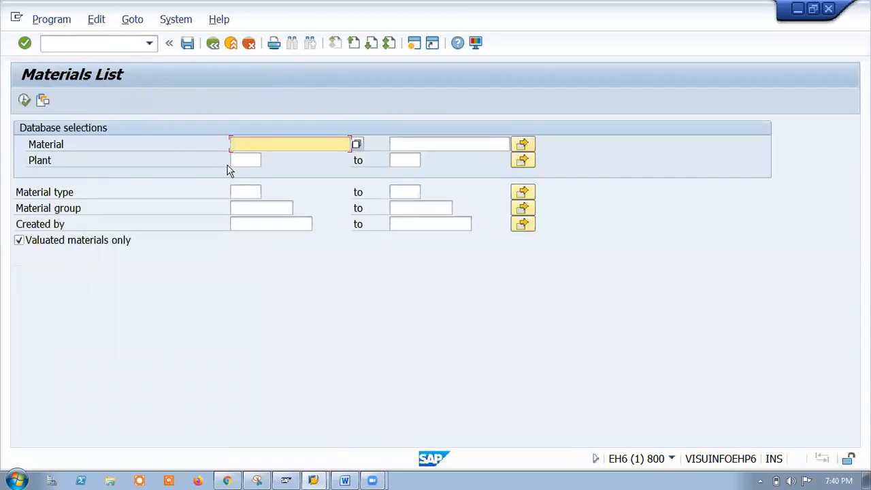
{"action": "left_click", "coordinate": [24, 101]}
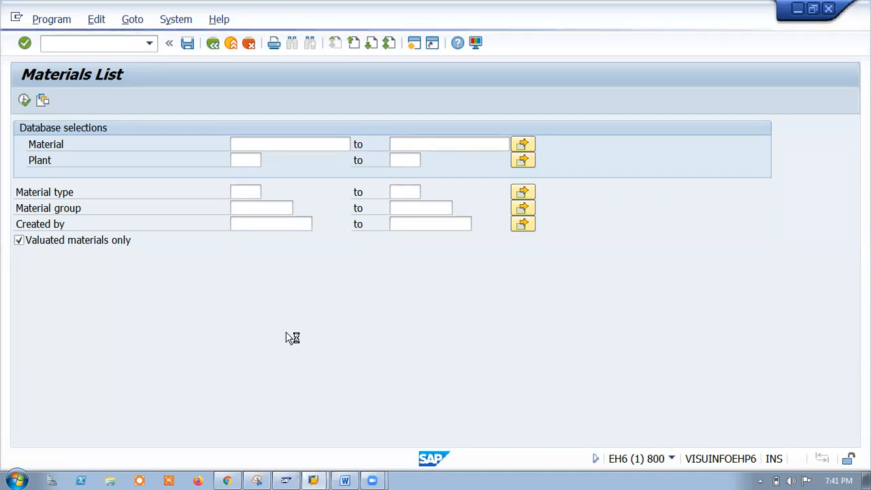
Open the Vendor Master presentation from the desktop and briefly present its title slide.
{"action": "left_click", "coordinate": [802, 9]}
{"action": "left_click", "coordinate": [126, 237]}
{"action": "double_click", "coordinate": [126, 237]}
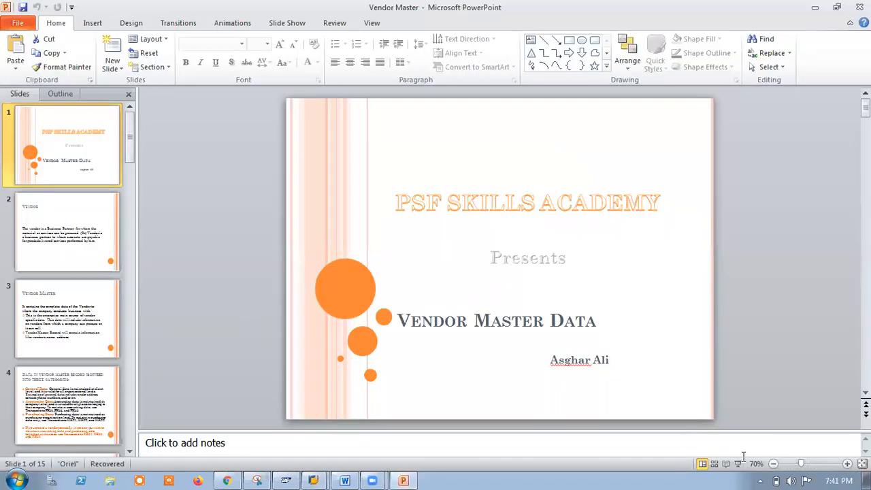
{"action": "left_click", "coordinate": [737, 464]}
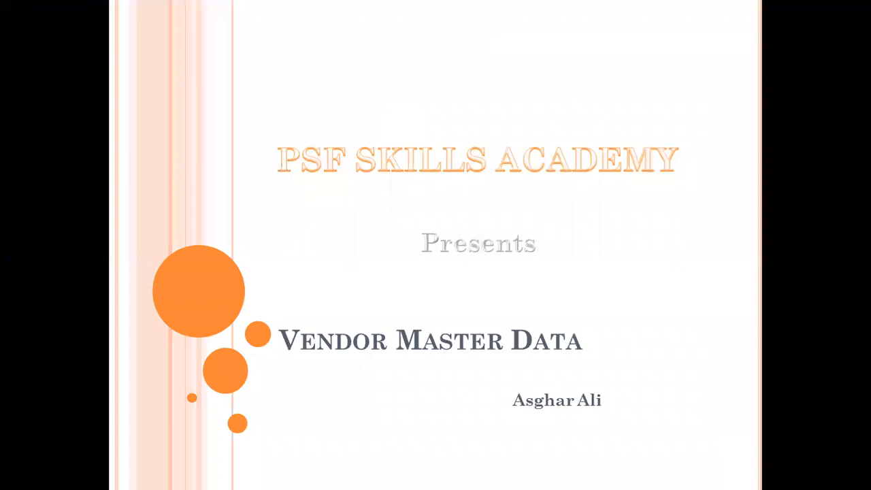
{"action": "key", "text": "Escape"}
Bring the SAP Materials List window back to the front from the taskbar.
{"action": "mouse_move", "coordinate": [313, 481]}
{"action": "left_click", "coordinate": [304, 453]}
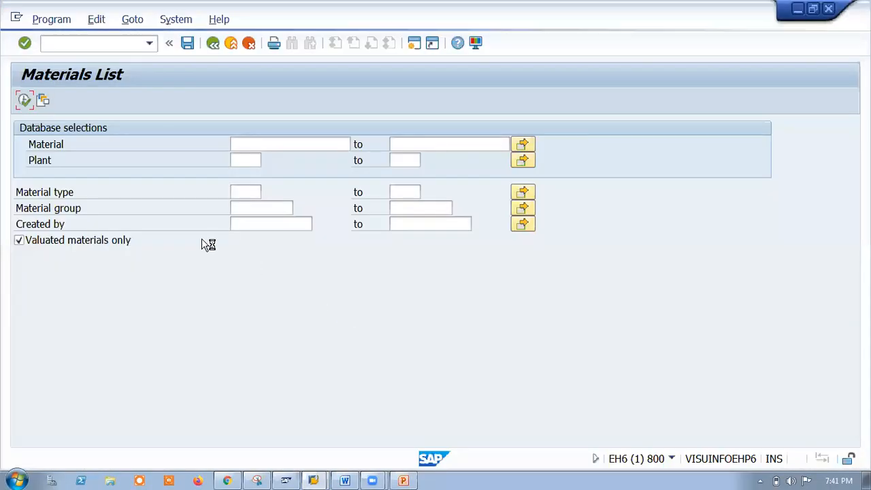
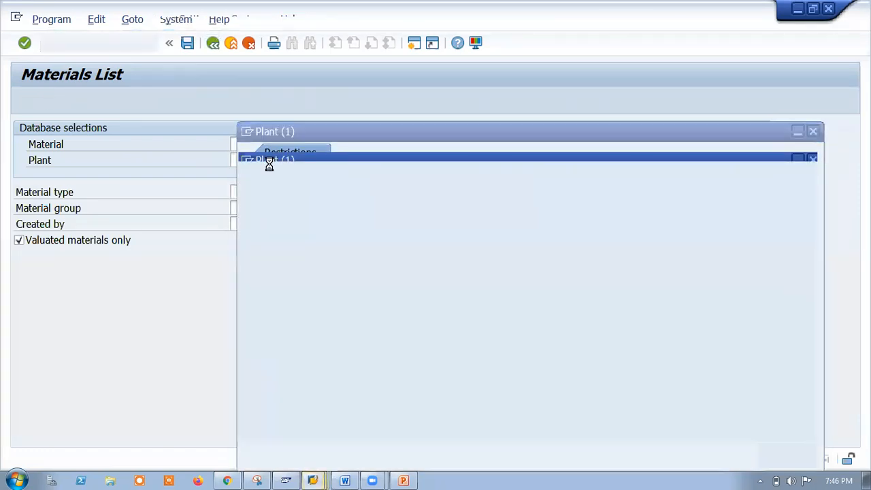
List all plants, pick TAH1, and execute the materials list for that plant.
{"action": "left_click", "coordinate": [768, 452]}
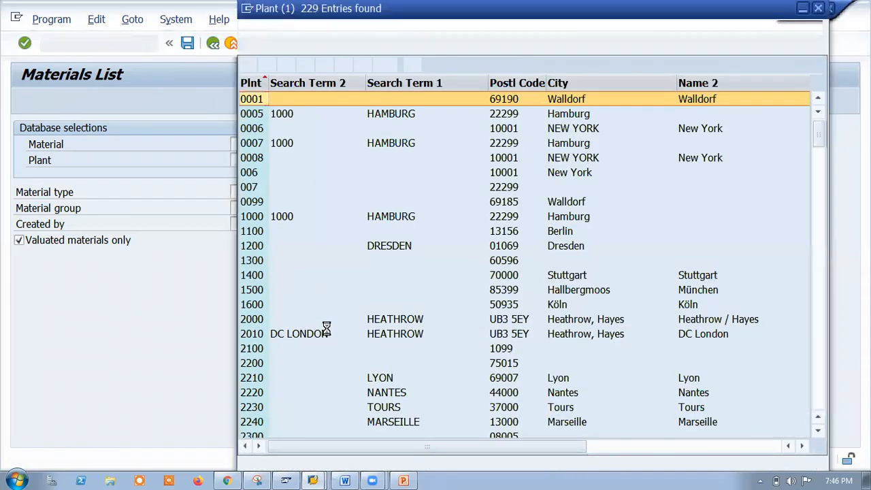
{"action": "scroll", "coordinate": [325, 331], "scroll_direction": "down", "scroll_amount": 20}
{"action": "scroll", "coordinate": [345, 367], "scroll_direction": "down", "scroll_amount": 20}
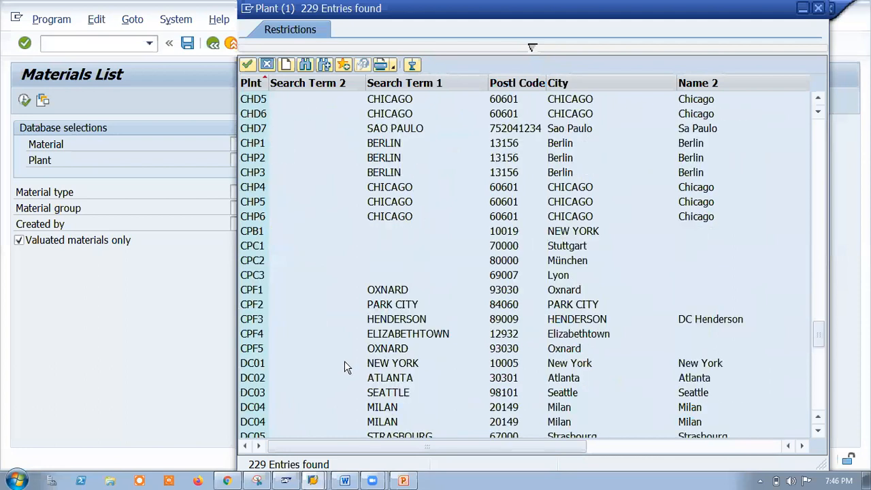
{"action": "left_click", "coordinate": [253, 406]}
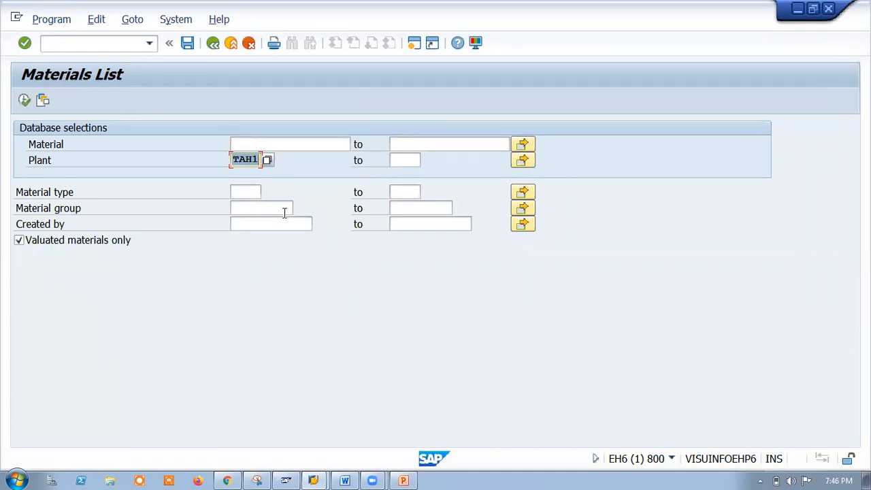
{"action": "left_click", "coordinate": [24, 100]}
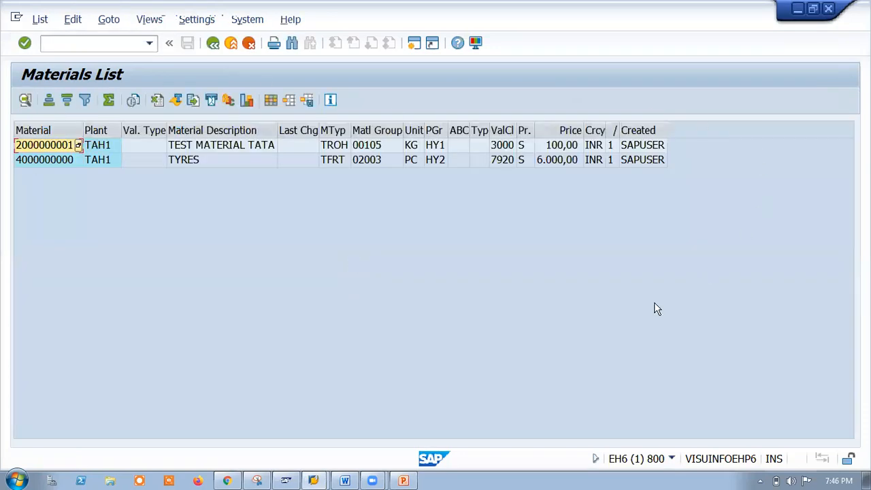
Select the TYRES row in the TAH1 report output, then go back from the report.
{"action": "left_click", "coordinate": [36, 164]}
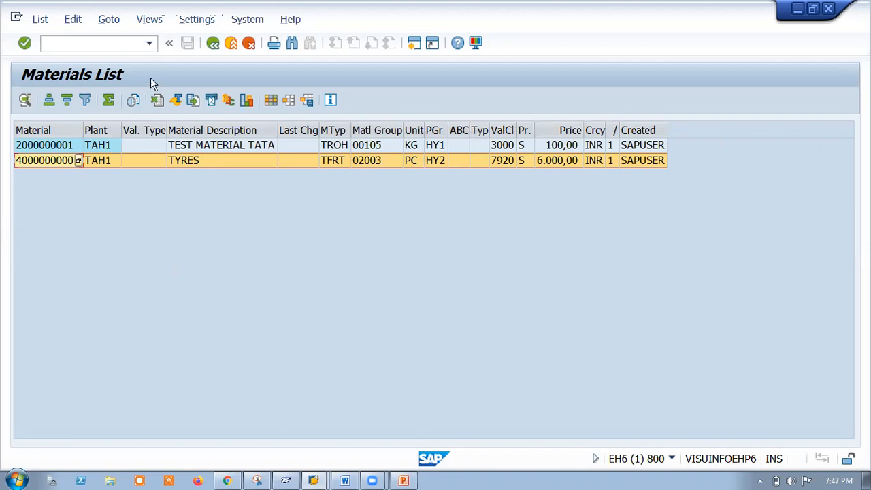
{"action": "key", "text": "F3"}
{"action": "key", "text": "F3"}
Start transaction MM01 and set industry sector to M Mechanical Engineering.
{"action": "left_click", "coordinate": [104, 42]}
{"action": "type", "text": "mm01"}
{"action": "key", "text": "Return"}
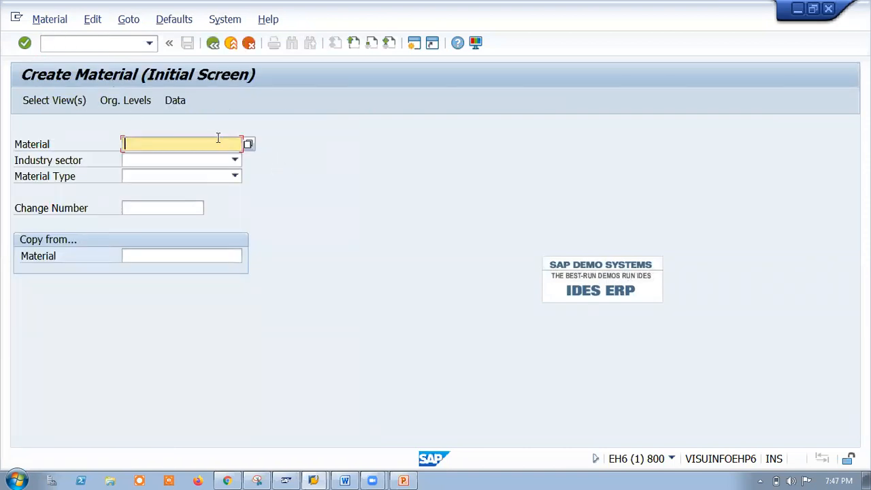
{"action": "left_click", "coordinate": [232, 162]}
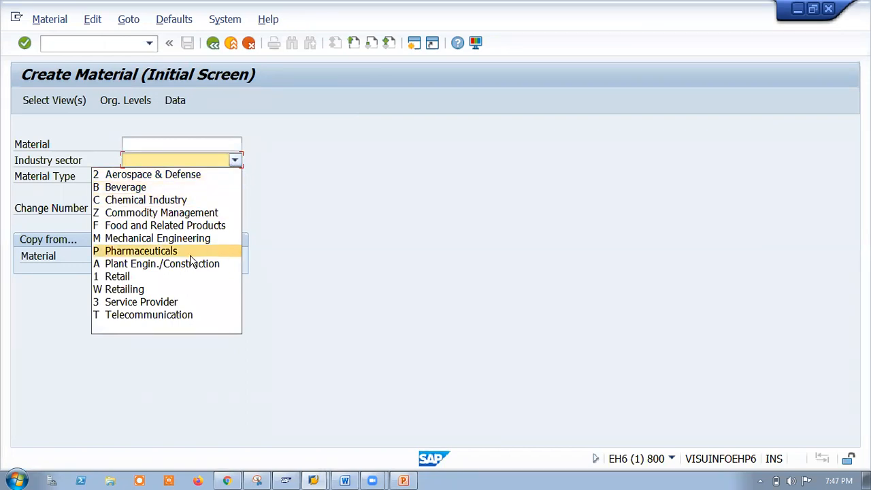
{"action": "left_click", "coordinate": [175, 240]}
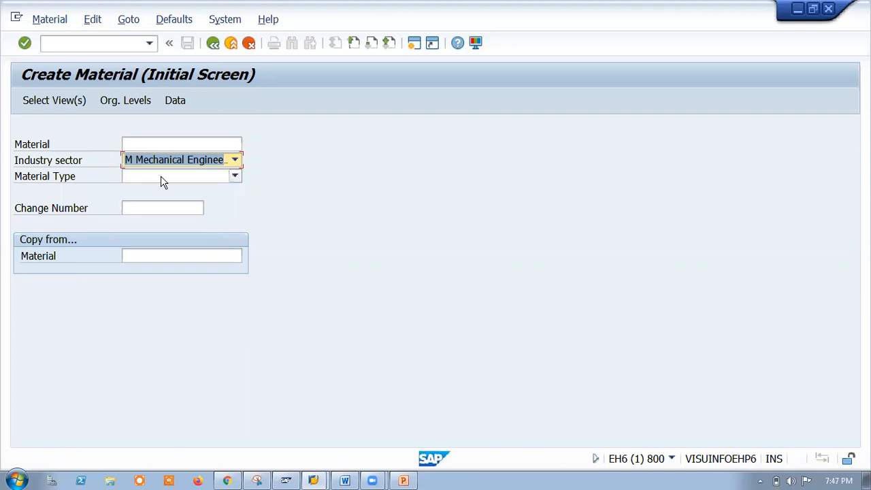
Choose material type TSPR Tata Spare Parts from the material type list.
{"action": "left_click", "coordinate": [163, 179]}
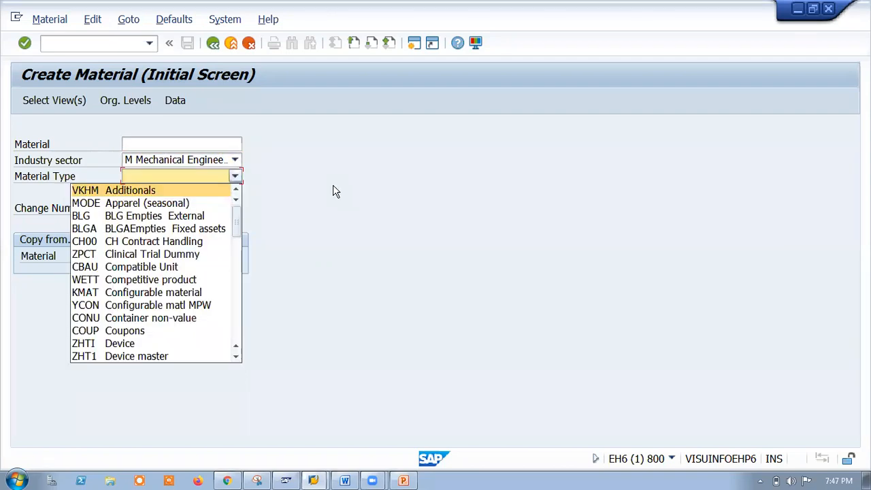
{"action": "scroll", "coordinate": [171, 307], "scroll_direction": "down", "scroll_amount": 4}
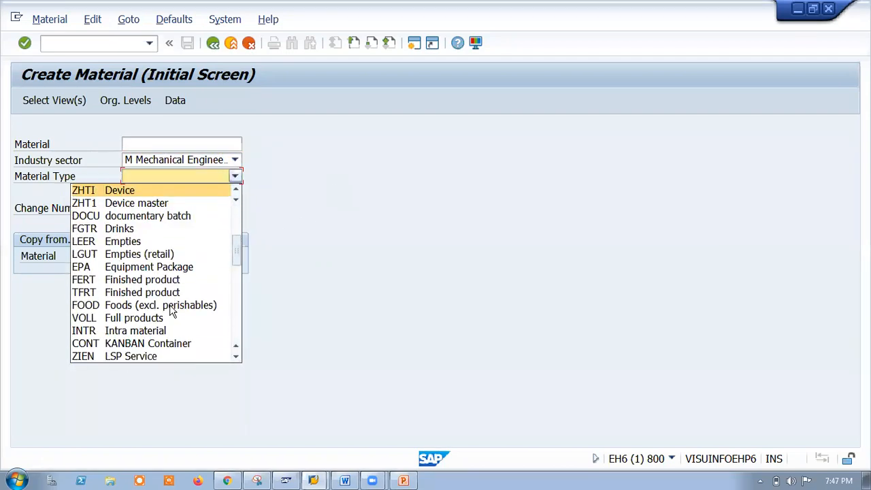
{"action": "scroll", "coordinate": [173, 311], "scroll_direction": "down", "scroll_amount": 9}
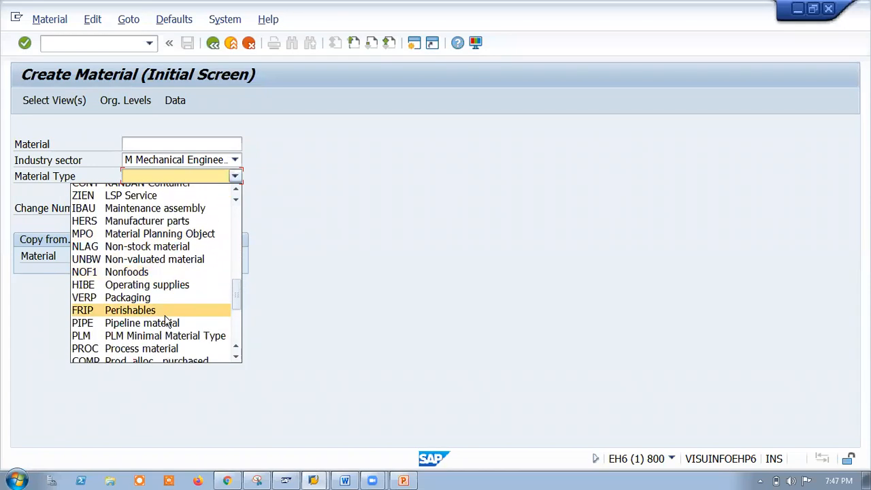
{"action": "scroll", "coordinate": [157, 325], "scroll_direction": "down", "scroll_amount": 1}
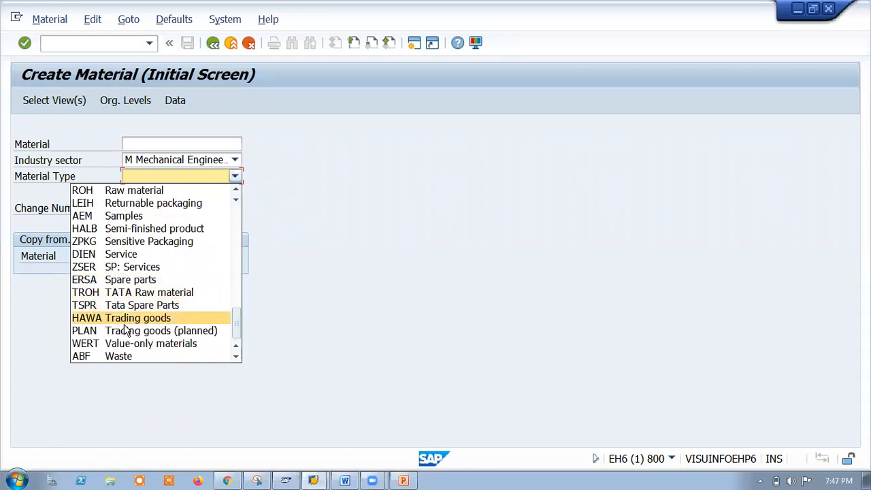
{"action": "scroll", "coordinate": [130, 332], "scroll_direction": "down", "scroll_amount": 1}
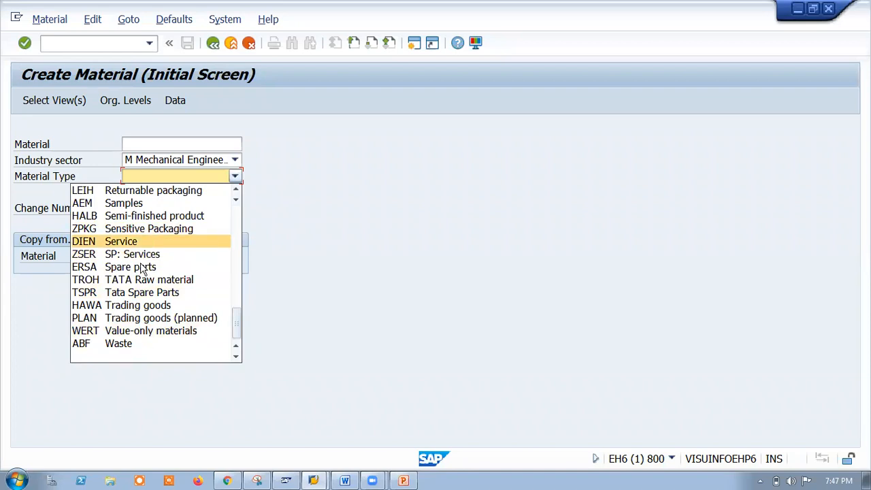
{"action": "scroll", "coordinate": [123, 267], "scroll_direction": "up", "scroll_amount": 3}
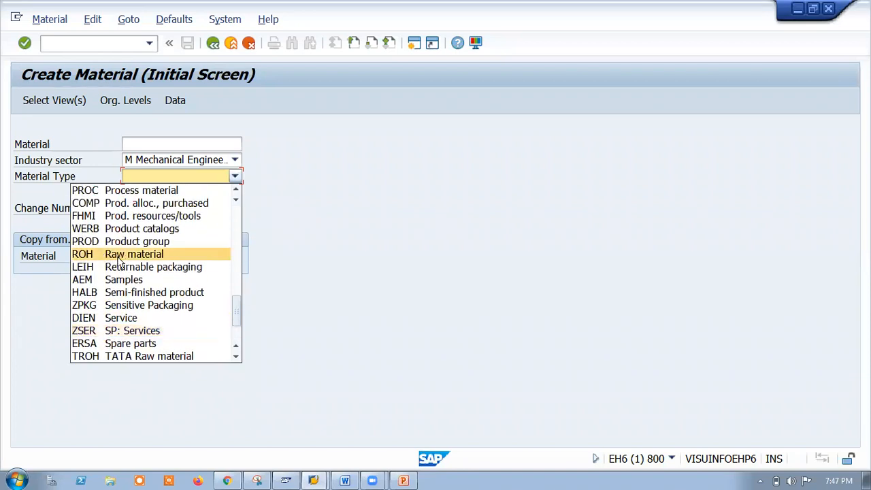
{"action": "scroll", "coordinate": [119, 269], "scroll_direction": "up", "scroll_amount": 4}
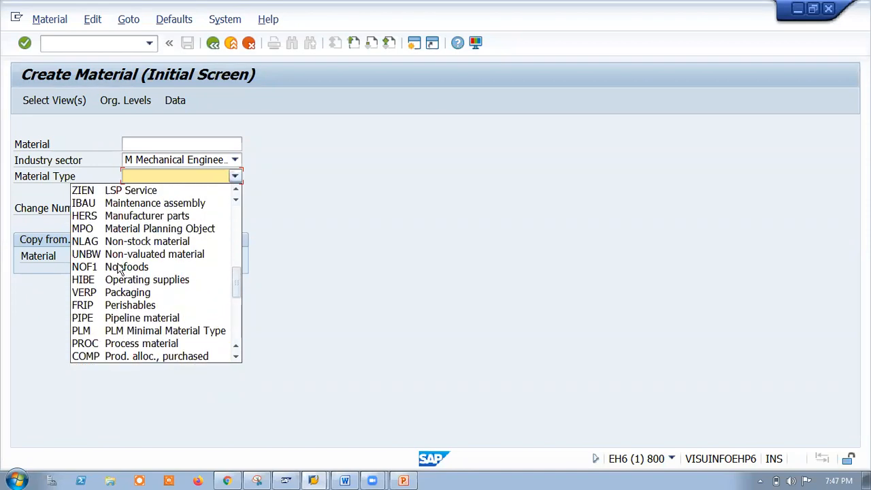
{"action": "scroll", "coordinate": [119, 267], "scroll_direction": "up", "scroll_amount": 4}
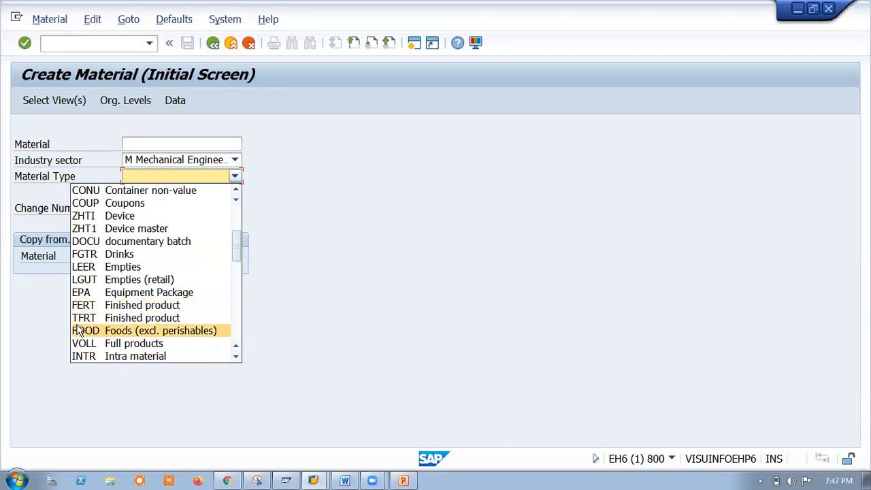
{"action": "scroll", "coordinate": [93, 328], "scroll_direction": "up", "scroll_amount": 3}
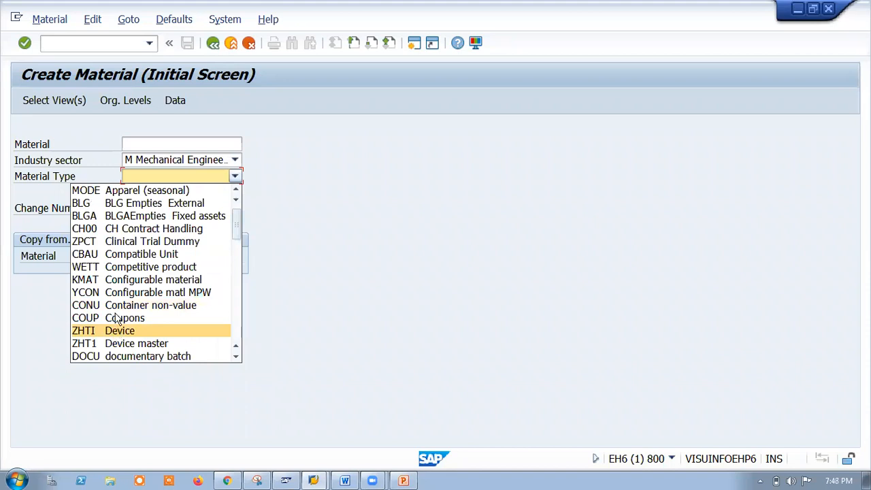
{"action": "scroll", "coordinate": [107, 280], "scroll_direction": "up", "scroll_amount": 1}
{"action": "scroll", "coordinate": [107, 285], "scroll_direction": "down", "scroll_amount": 10}
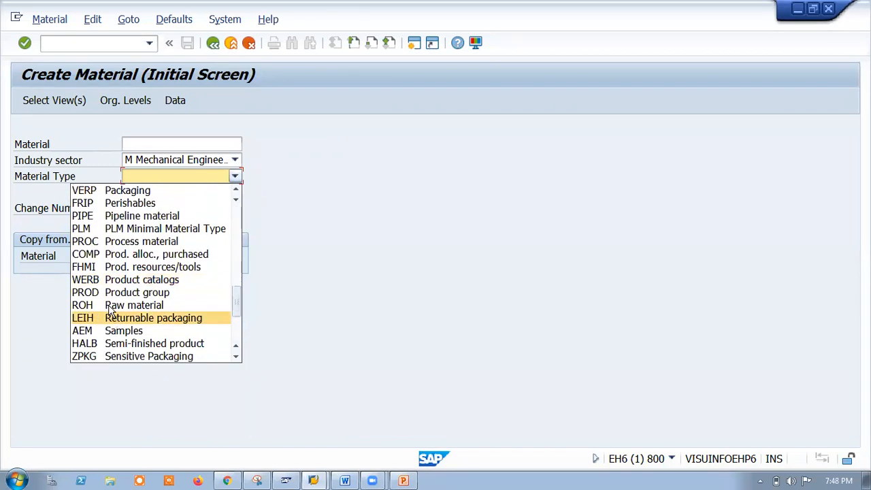
{"action": "scroll", "coordinate": [108, 305], "scroll_direction": "down", "scroll_amount": 2}
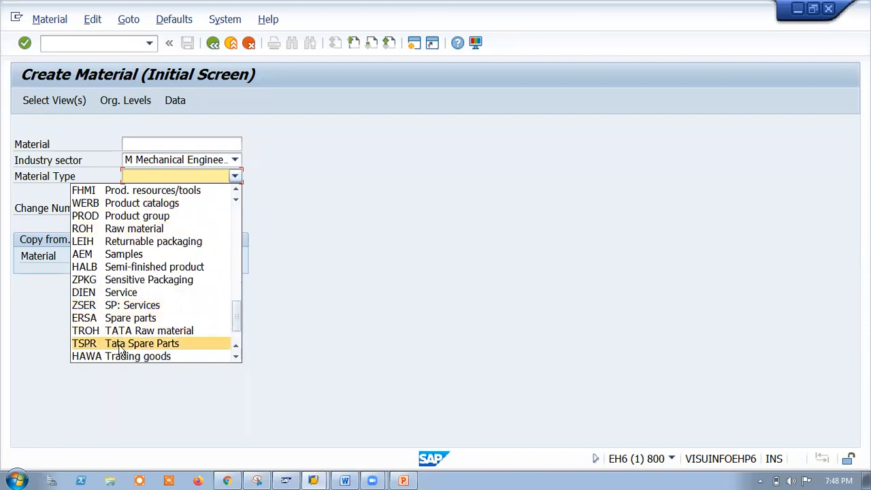
{"action": "left_click", "coordinate": [85, 344]}
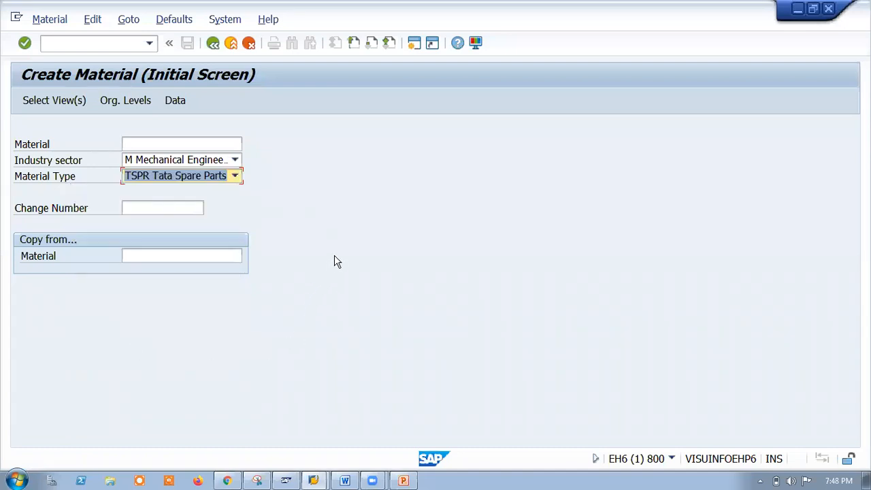
Select the Basic Data 1, Purchasing, General Plant Data/Storage 1 and Accounting 1 views.
{"action": "key", "text": "Return"}
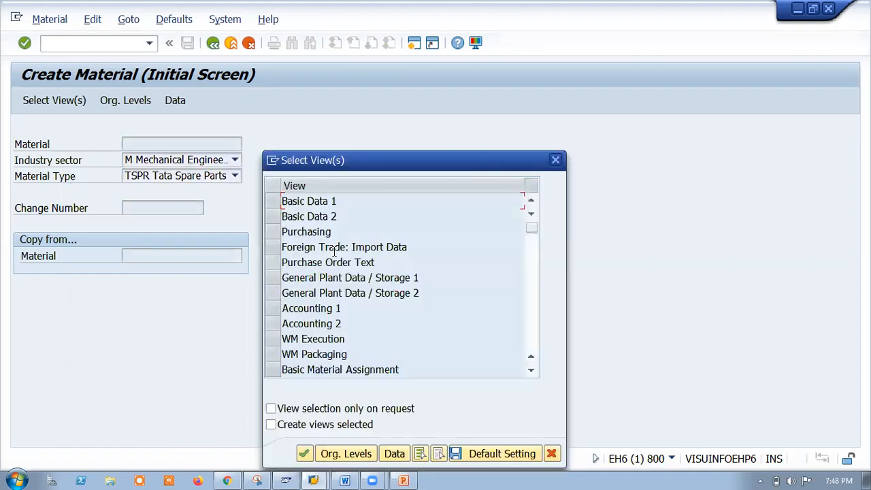
{"action": "left_click", "coordinate": [275, 202]}
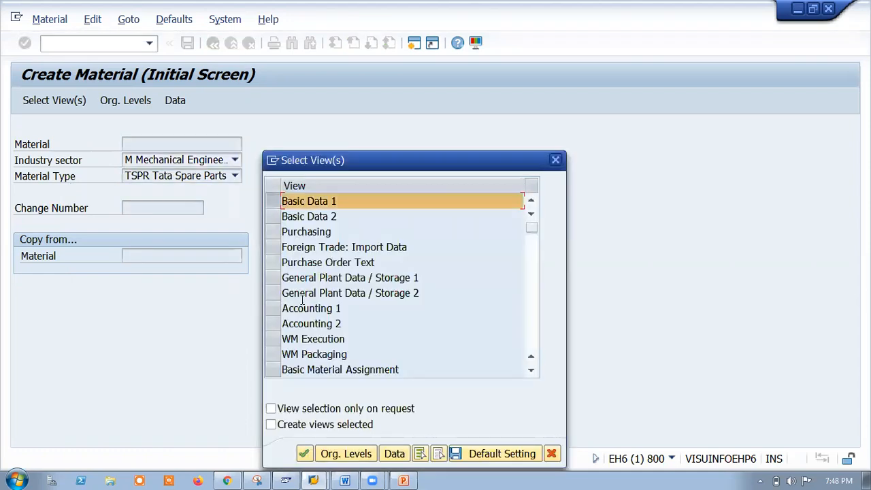
{"action": "left_click", "coordinate": [273, 232]}
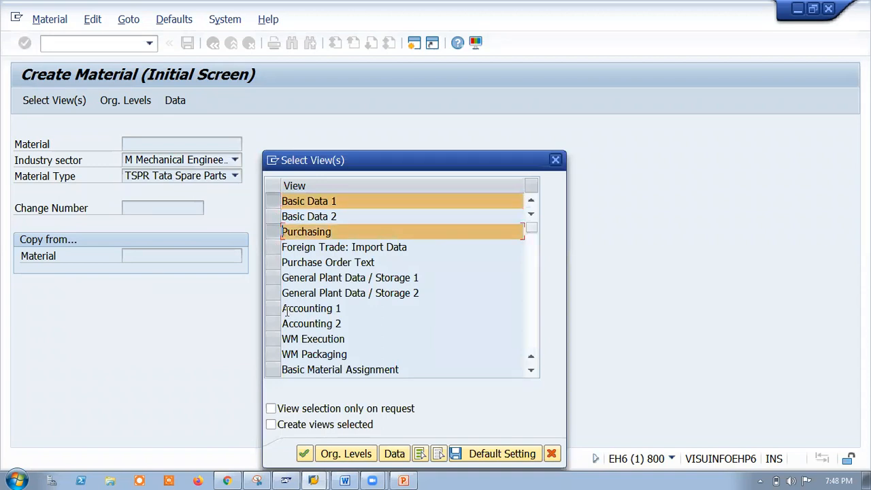
{"action": "left_click", "coordinate": [275, 278]}
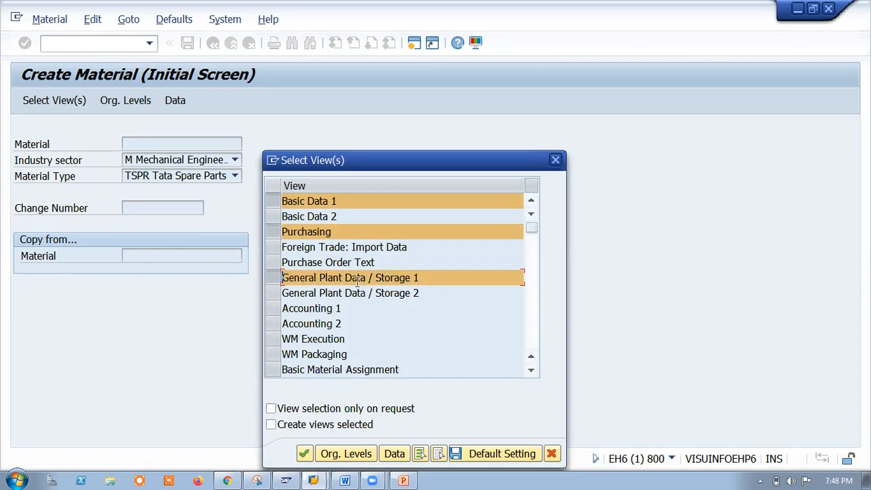
{"action": "left_click", "coordinate": [273, 308]}
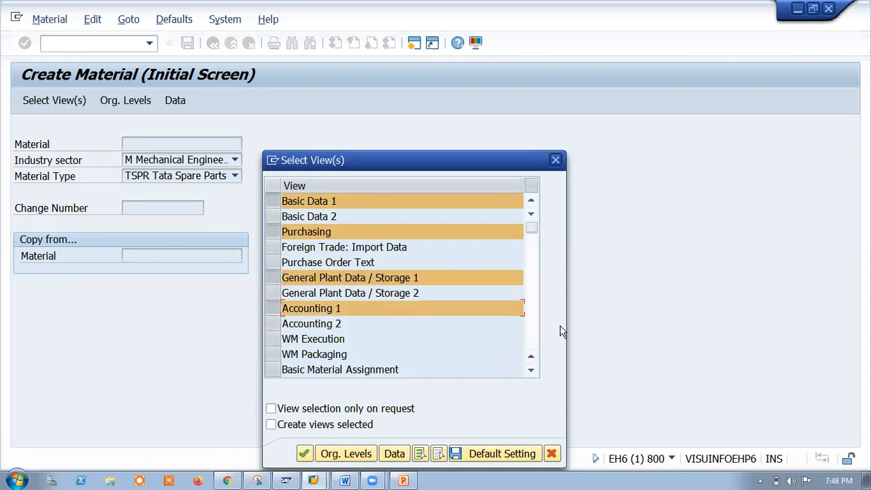
{"action": "left_click", "coordinate": [343, 453]}
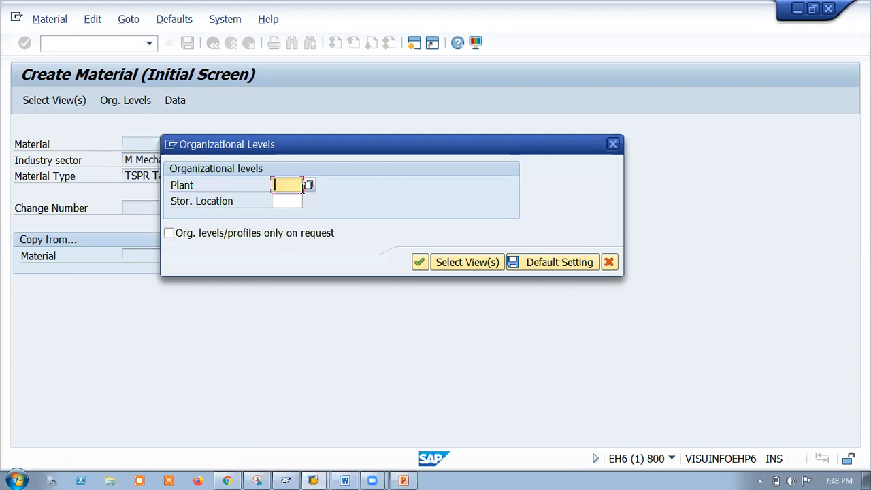
Set organizational levels to plant TAH1 and storage location SLH1, and confirm.
{"action": "type", "text": "T"}
{"action": "left_click", "coordinate": [296, 200]}
{"action": "left_click", "coordinate": [290, 202]}
{"action": "type", "text": "S"}
{"action": "left_click", "coordinate": [292, 214]}
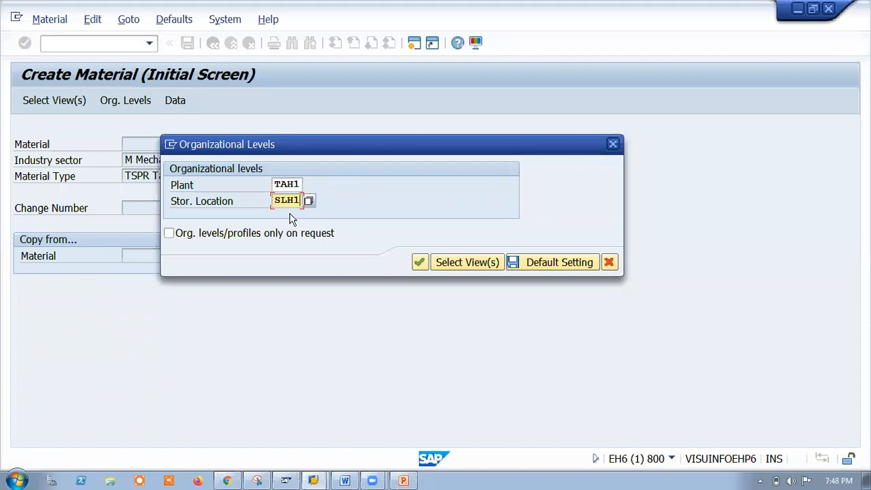
{"action": "key", "text": "Return"}
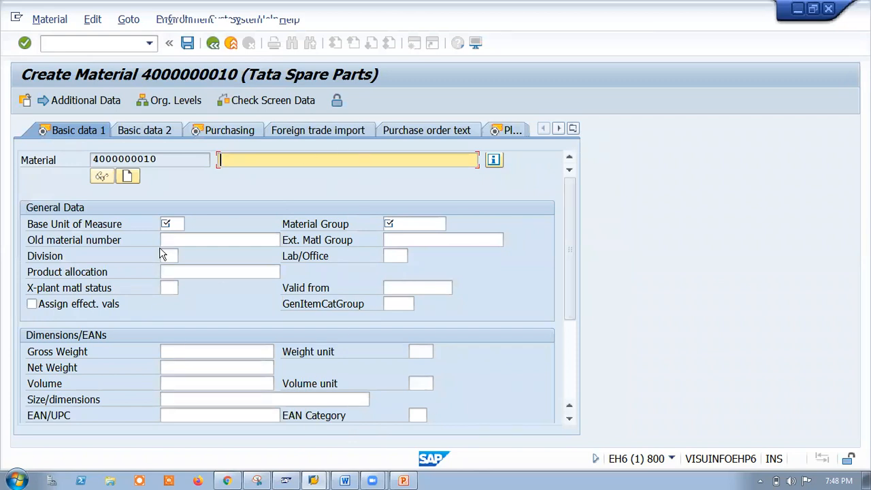
Enter 'Seat Cover' as the material description and bring up the base unit value list.
{"action": "left_click", "coordinate": [162, 227]}
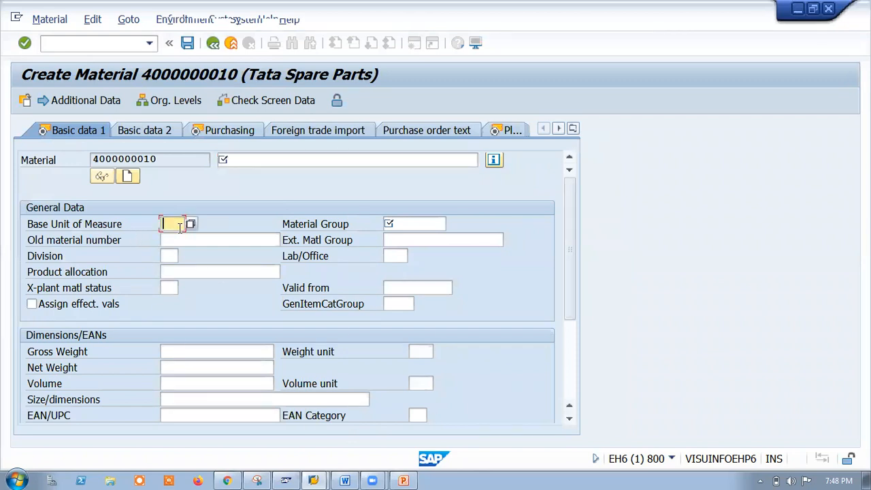
{"action": "key", "text": "Tab"}
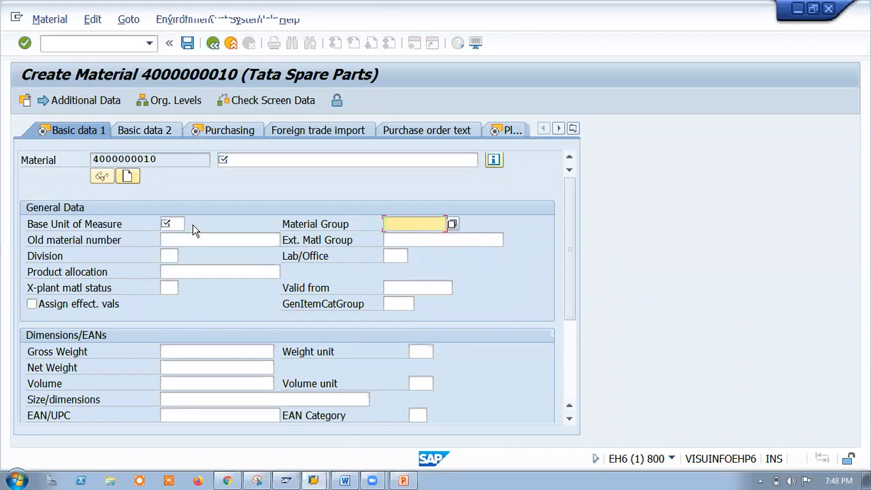
{"action": "left_click", "coordinate": [180, 224]}
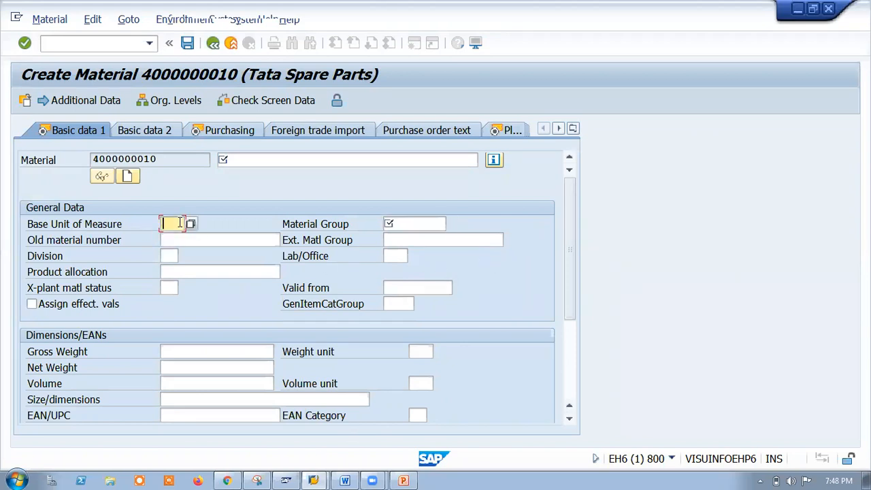
{"action": "left_click", "coordinate": [263, 159]}
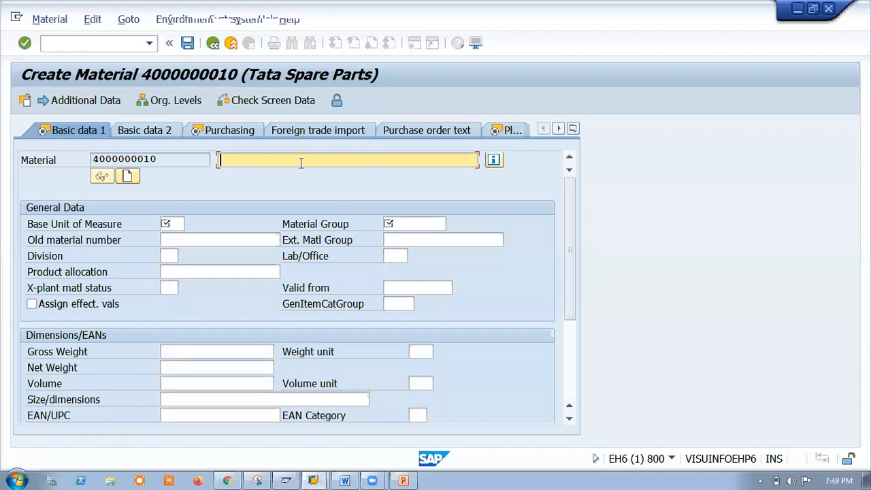
{"action": "type", "text": "eat"}
{"action": "key", "text": "BackSpace"}
{"action": "key", "text": "BackSpace"}
{"action": "key", "text": "BackSpace"}
{"action": "key", "text": "BackSpace"}
{"action": "key", "text": "BackSpace"}
{"action": "key", "text": "BackSpace"}
{"action": "key", "text": "BackSpace"}
{"action": "key", "text": "BackSpace"}
{"action": "key", "text": "BackSpace"}
{"action": "type", "text": "Seat Cover"}
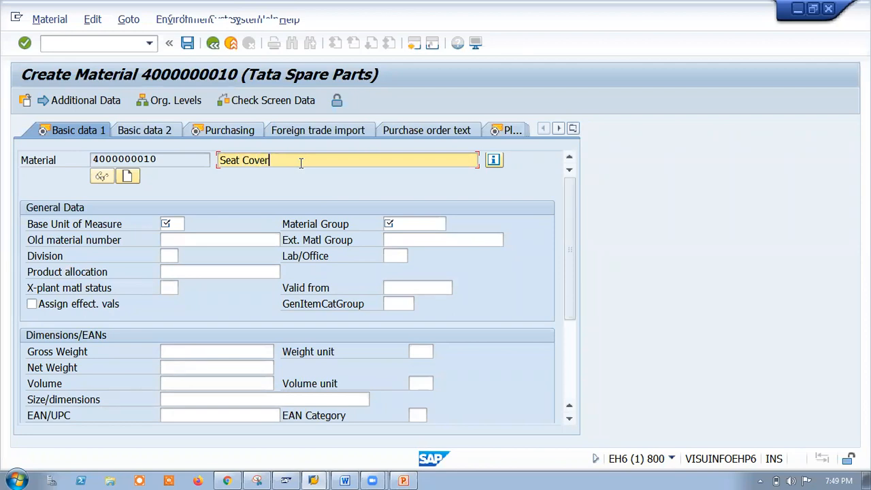
{"action": "left_click", "coordinate": [174, 224]}
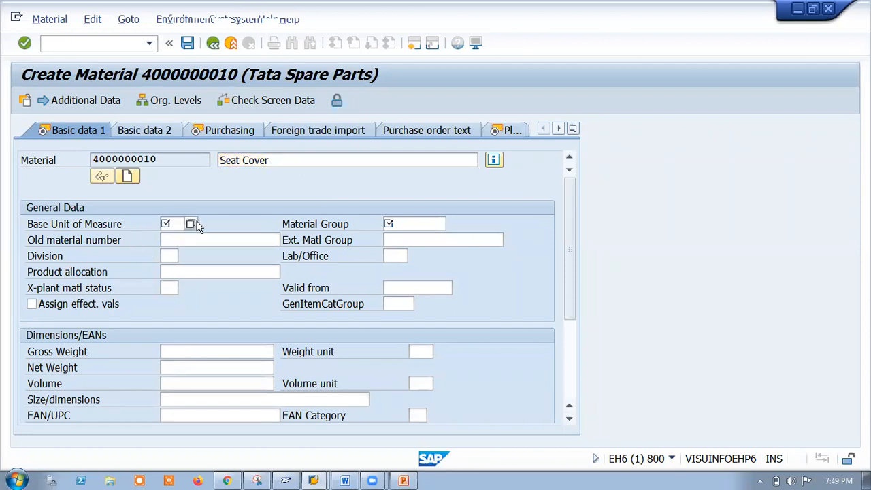
{"action": "key", "text": "F4"}
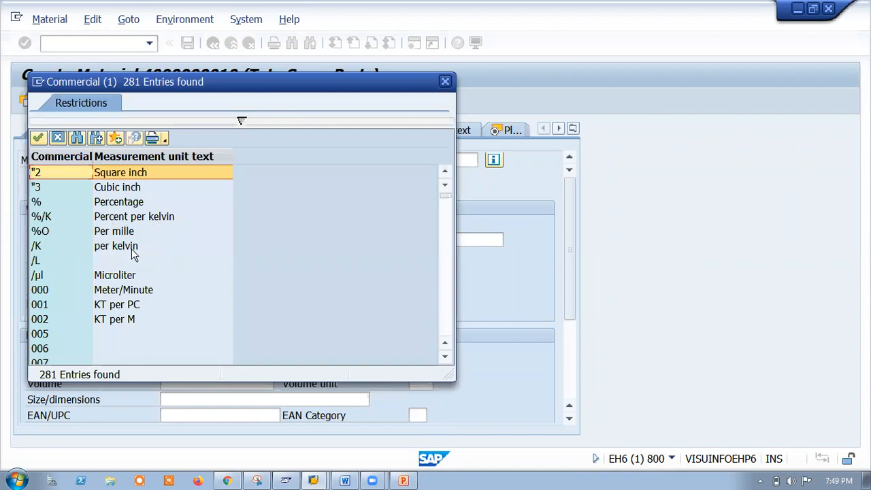
Browse the units of measure list and search it for 'meter'.
{"action": "scroll", "coordinate": [163, 279], "scroll_direction": "down", "scroll_amount": 1}
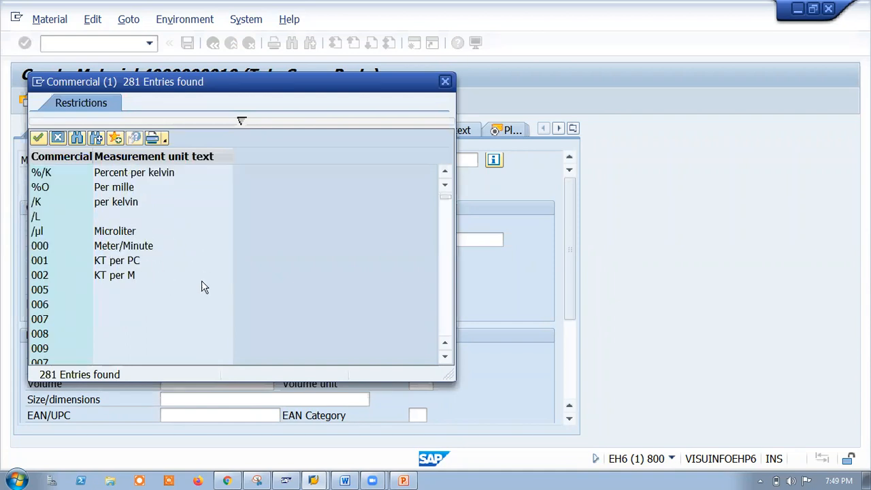
{"action": "scroll", "coordinate": [197, 286], "scroll_direction": "down", "scroll_amount": 4}
{"action": "scroll", "coordinate": [197, 289], "scroll_direction": "up", "scroll_amount": 3}
{"action": "scroll", "coordinate": [195, 290], "scroll_direction": "up", "scroll_amount": 1}
{"action": "scroll", "coordinate": [188, 286], "scroll_direction": "down", "scroll_amount": 2}
{"action": "scroll", "coordinate": [182, 273], "scroll_direction": "down", "scroll_amount": 6}
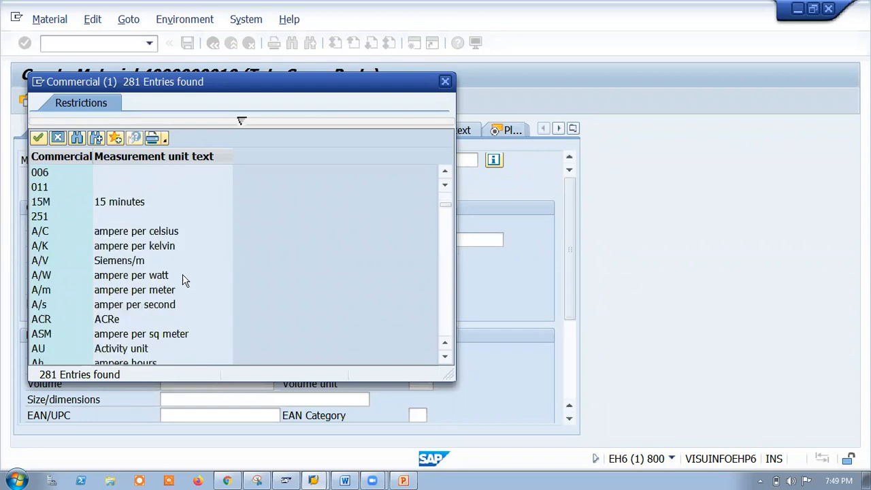
{"action": "scroll", "coordinate": [182, 281], "scroll_direction": "down", "scroll_amount": 5}
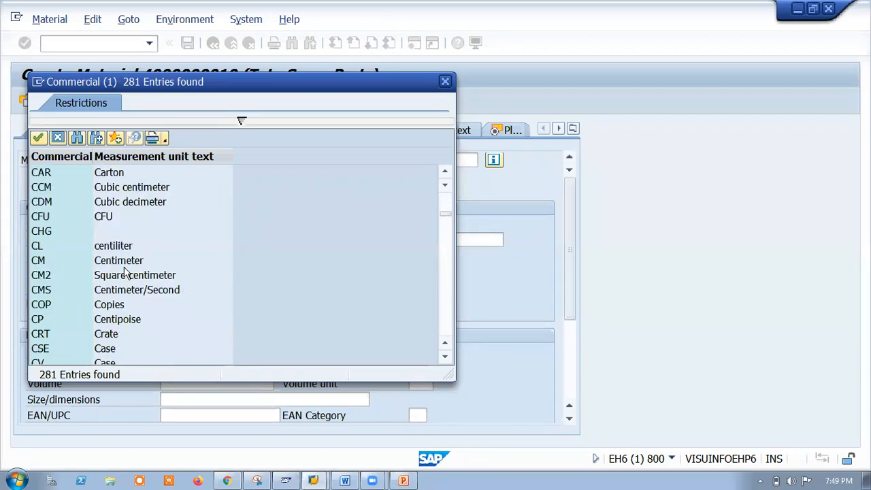
{"action": "scroll", "coordinate": [136, 286], "scroll_direction": "down", "scroll_amount": 4}
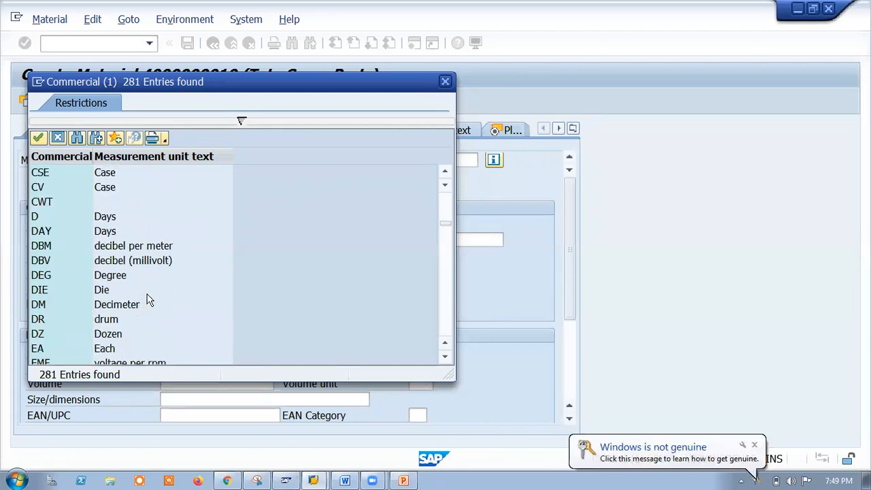
{"action": "scroll", "coordinate": [146, 300], "scroll_direction": "down", "scroll_amount": 3}
{"action": "scroll", "coordinate": [148, 304], "scroll_direction": "down", "scroll_amount": 1}
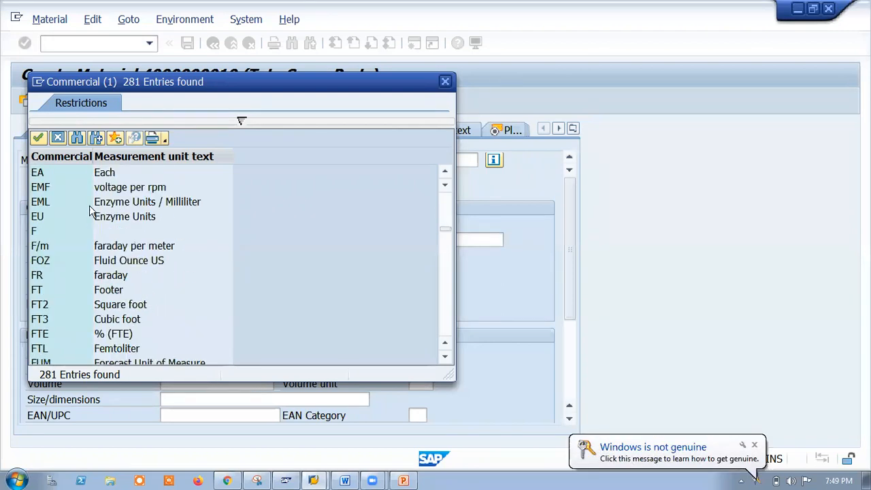
{"action": "type", "text": "meter"}
{"action": "key", "text": "Return"}
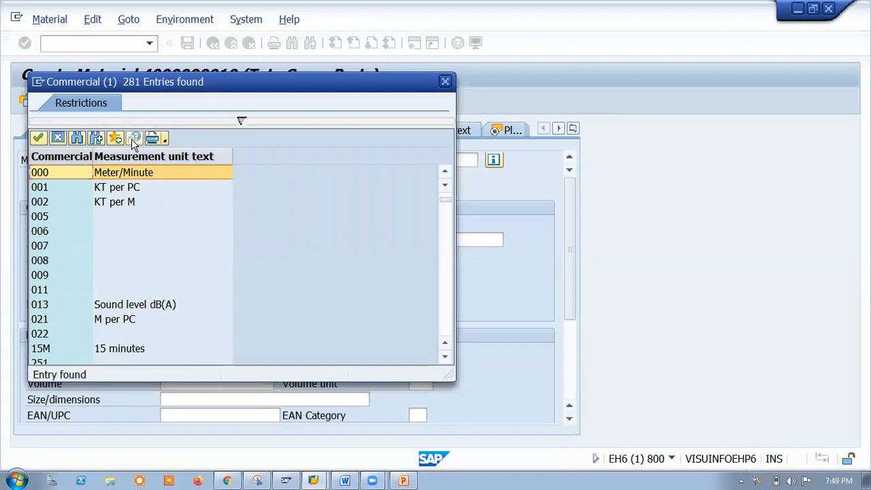
Choose CM Centimeter as base unit, then bring up the Material Group value list.
{"action": "scroll", "coordinate": [140, 303], "scroll_direction": "down", "scroll_amount": 5}
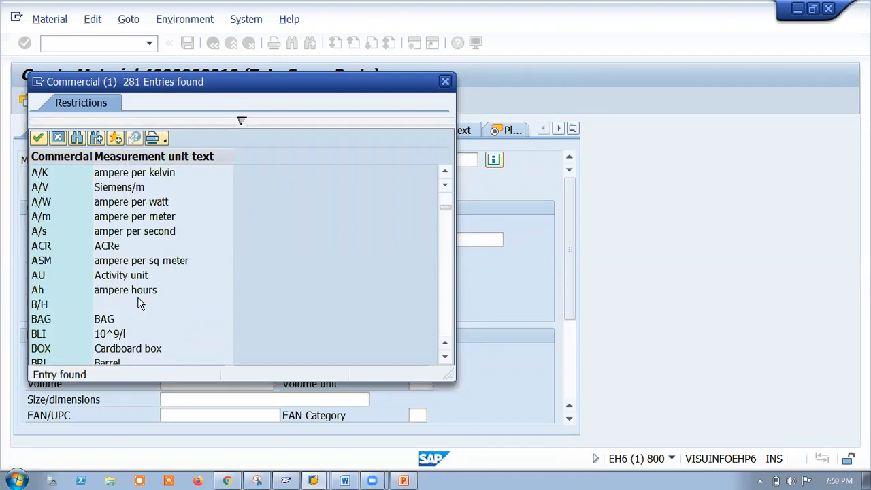
{"action": "scroll", "coordinate": [140, 303], "scroll_direction": "down", "scroll_amount": 5}
{"action": "scroll", "coordinate": [148, 307], "scroll_direction": "down", "scroll_amount": 1}
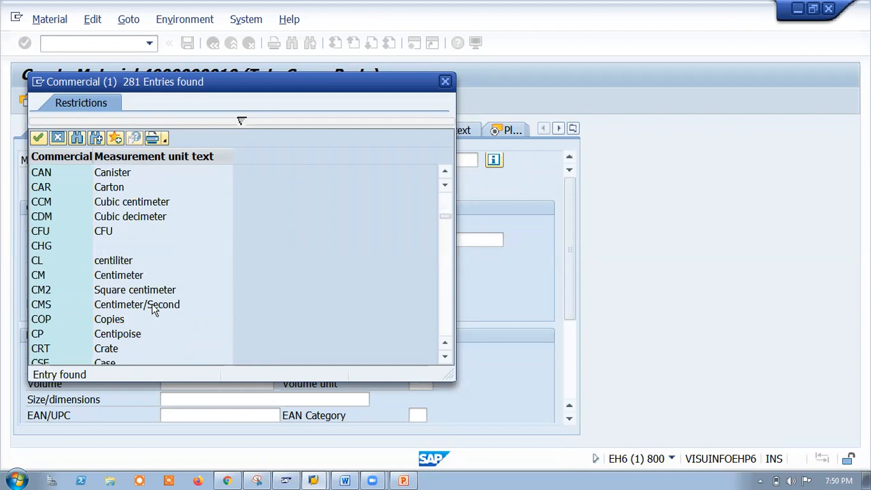
{"action": "double_click", "coordinate": [40, 275]}
{"action": "left_click", "coordinate": [420, 227]}
{"action": "left_click", "coordinate": [456, 225]}
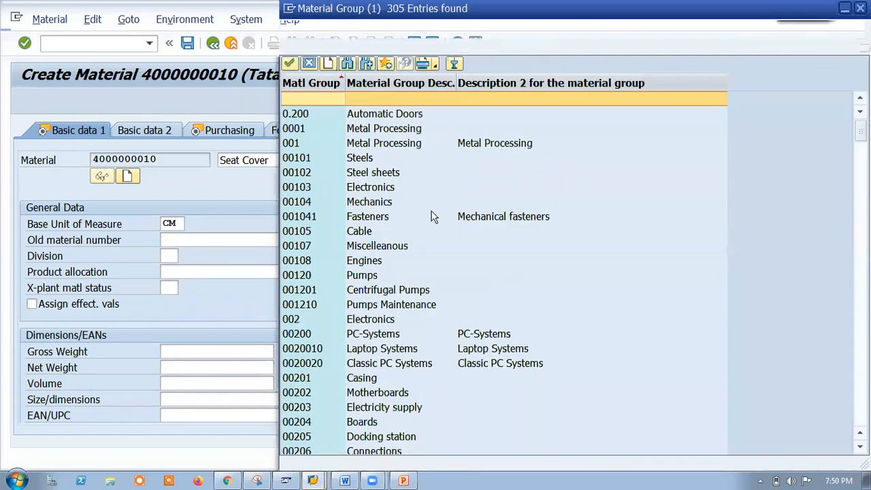
Browse the material group list and briefly check the Word notes with company codes.
{"action": "scroll", "coordinate": [446, 320], "scroll_direction": "down", "scroll_amount": 20}
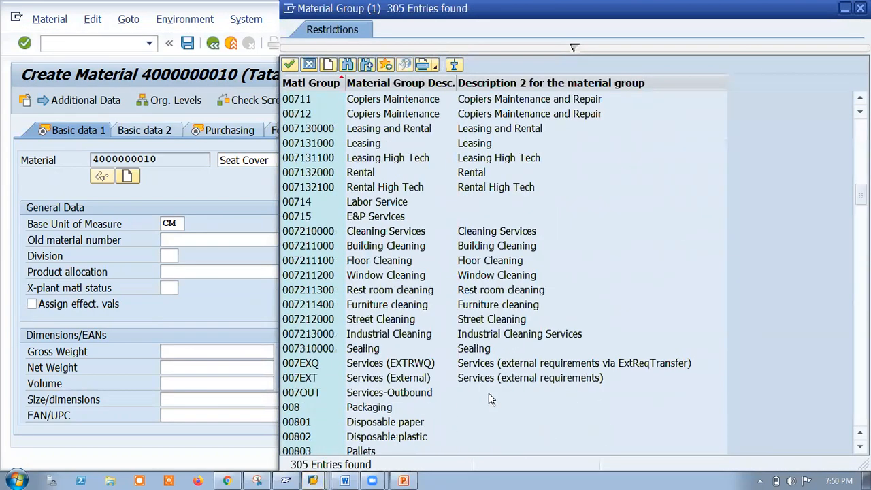
{"action": "scroll", "coordinate": [508, 392], "scroll_direction": "down", "scroll_amount": 20}
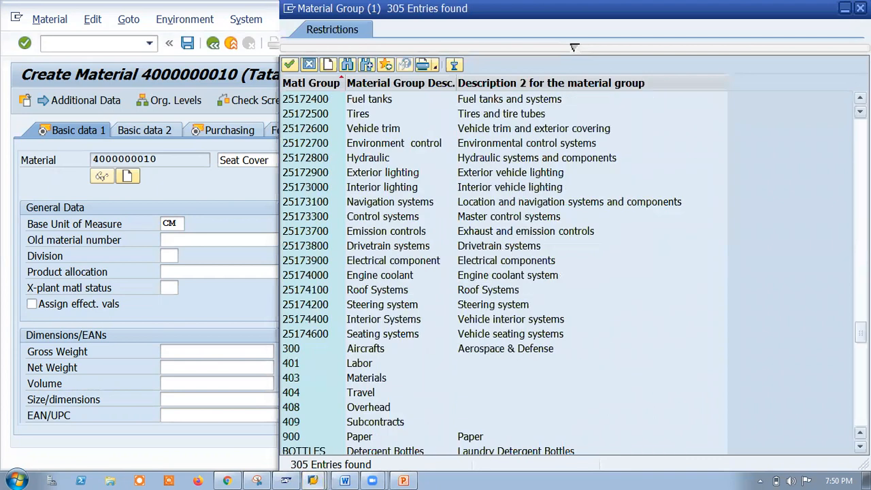
{"action": "scroll", "coordinate": [446, 371], "scroll_direction": "down", "scroll_amount": 6}
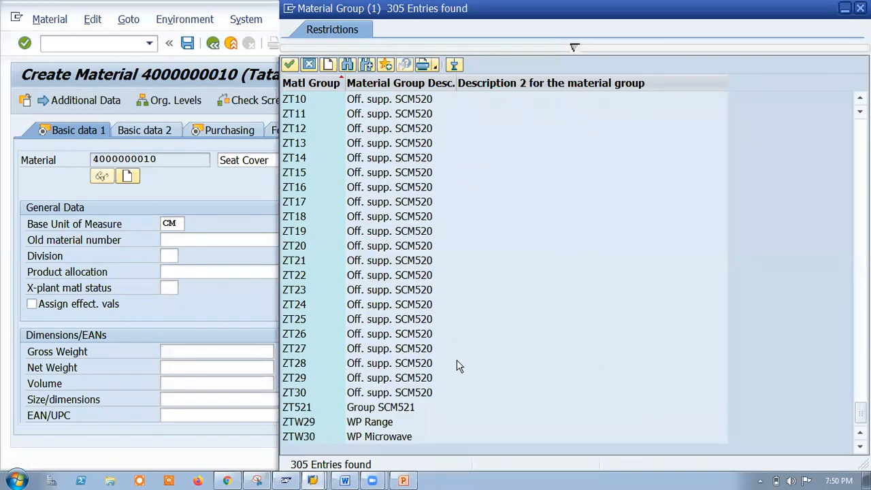
{"action": "scroll", "coordinate": [460, 362], "scroll_direction": "up", "scroll_amount": 9}
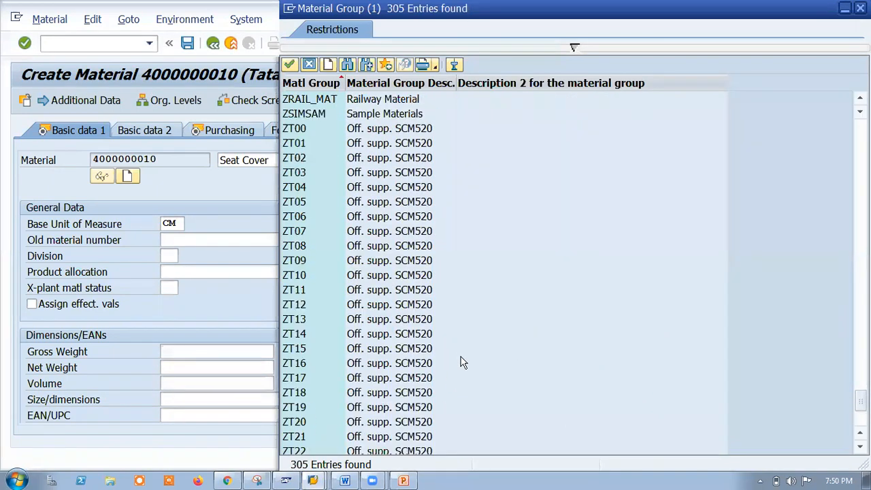
{"action": "left_click", "coordinate": [345, 481]}
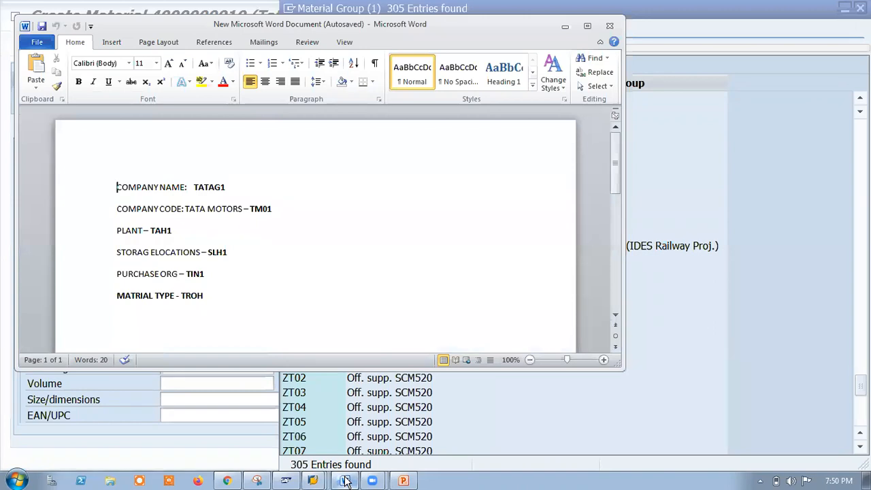
{"action": "left_click", "coordinate": [345, 481]}
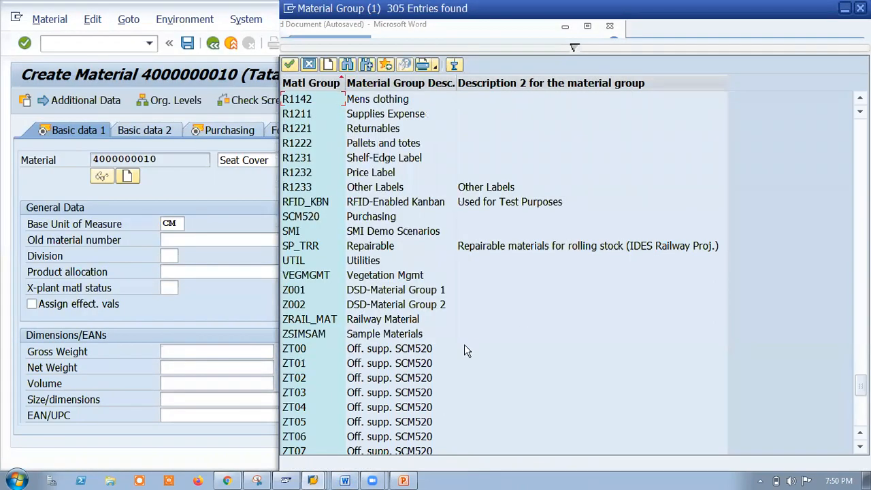
Scroll through the 305 material groups and launch a text search of the list.
{"action": "scroll", "coordinate": [464, 344], "scroll_direction": "down", "scroll_amount": 9}
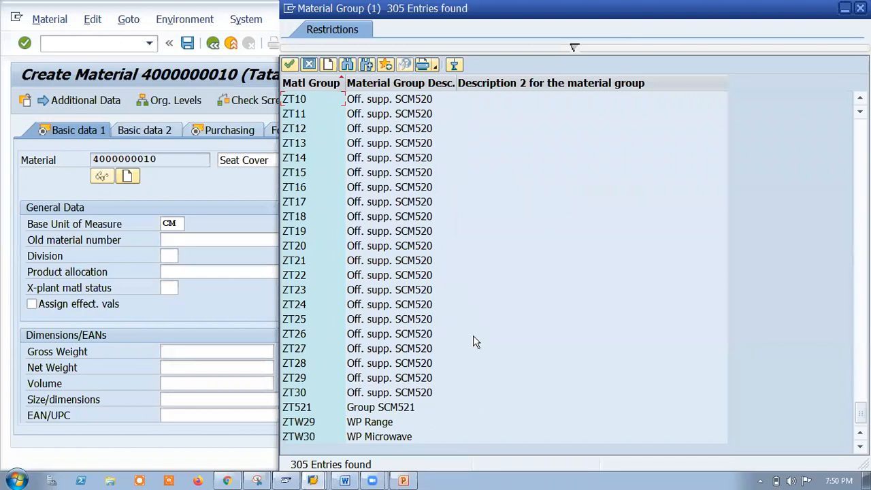
{"action": "scroll", "coordinate": [475, 342], "scroll_direction": "up", "scroll_amount": 10}
{"action": "scroll", "coordinate": [475, 341], "scroll_direction": "up", "scroll_amount": 6}
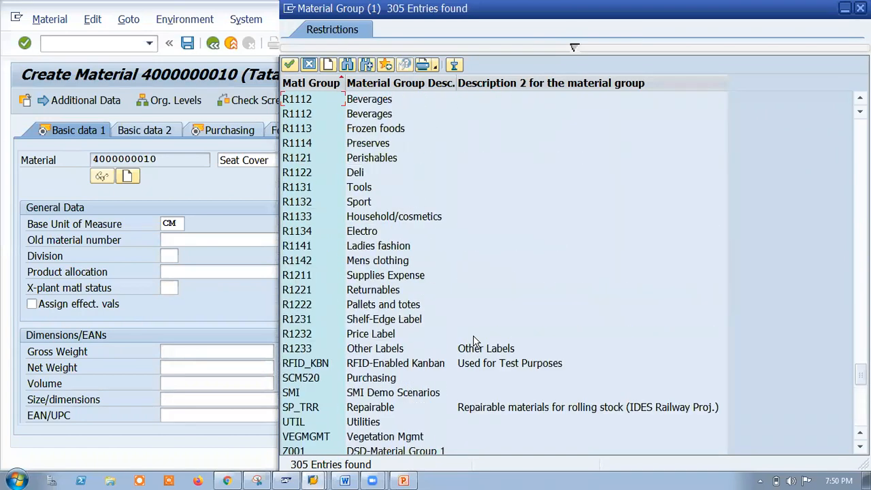
{"action": "scroll", "coordinate": [475, 341], "scroll_direction": "up", "scroll_amount": 2}
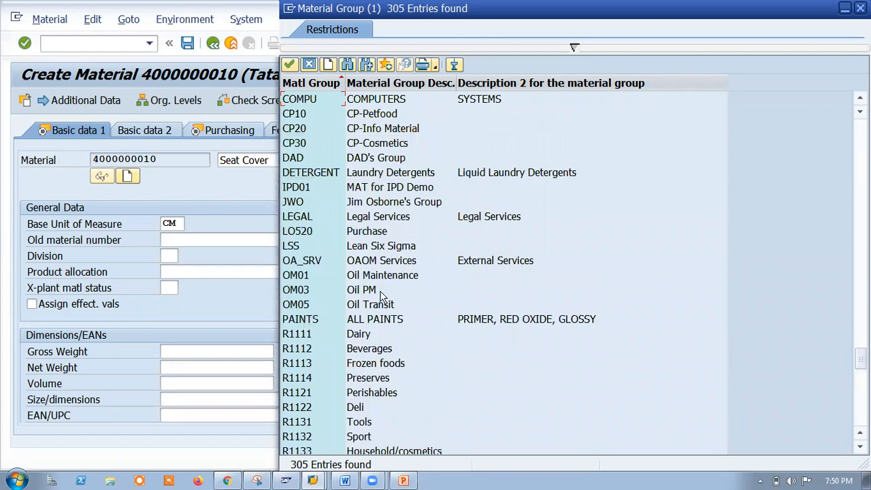
{"action": "scroll", "coordinate": [388, 198], "scroll_direction": "up", "scroll_amount": 5}
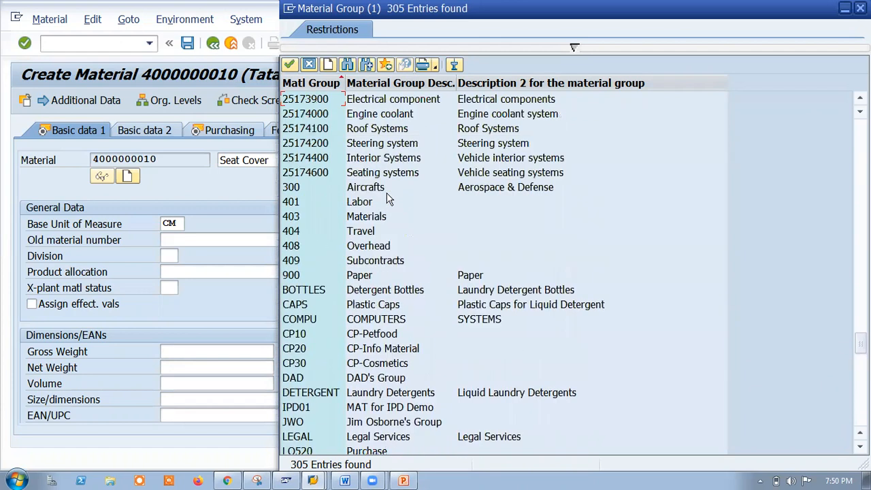
{"action": "scroll", "coordinate": [433, 307], "scroll_direction": "up", "scroll_amount": 15}
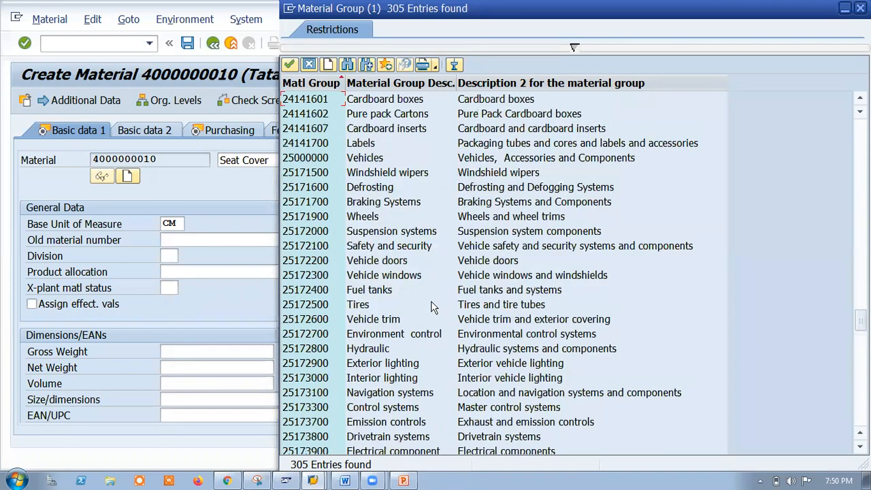
{"action": "scroll", "coordinate": [433, 307], "scroll_direction": "up", "scroll_amount": 5}
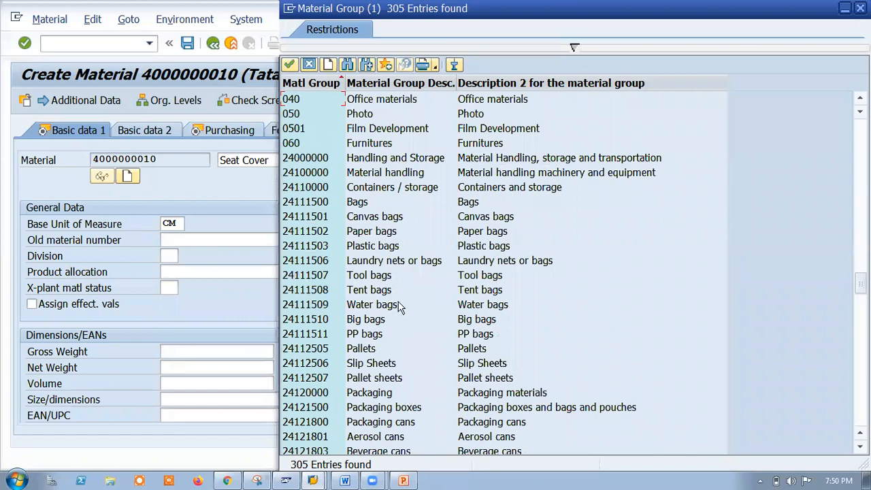
{"action": "scroll", "coordinate": [400, 239], "scroll_direction": "up", "scroll_amount": 4}
{"action": "scroll", "coordinate": [391, 203], "scroll_direction": "up", "scroll_amount": 2}
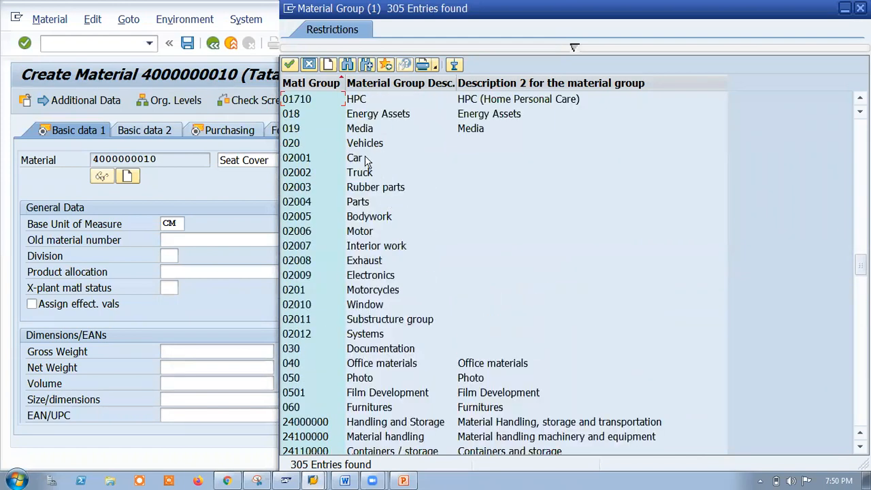
{"action": "scroll", "coordinate": [381, 177], "scroll_direction": "up", "scroll_amount": 7}
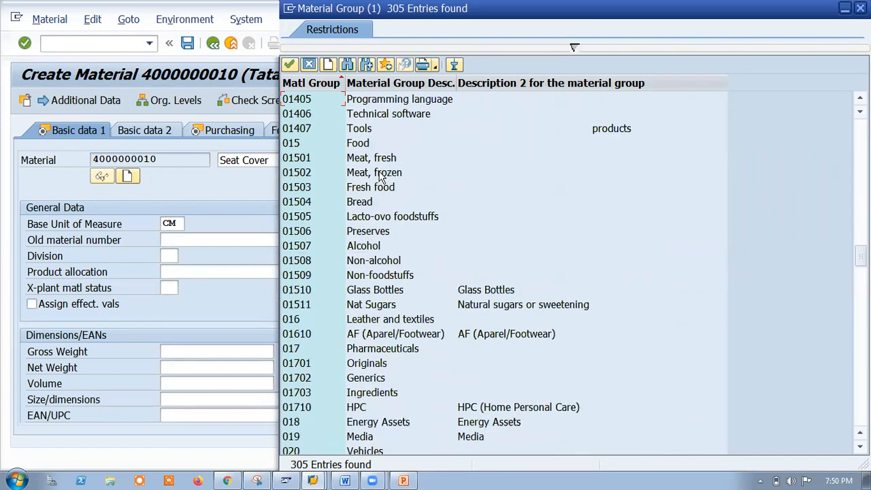
{"action": "scroll", "coordinate": [381, 177], "scroll_direction": "up", "scroll_amount": 20}
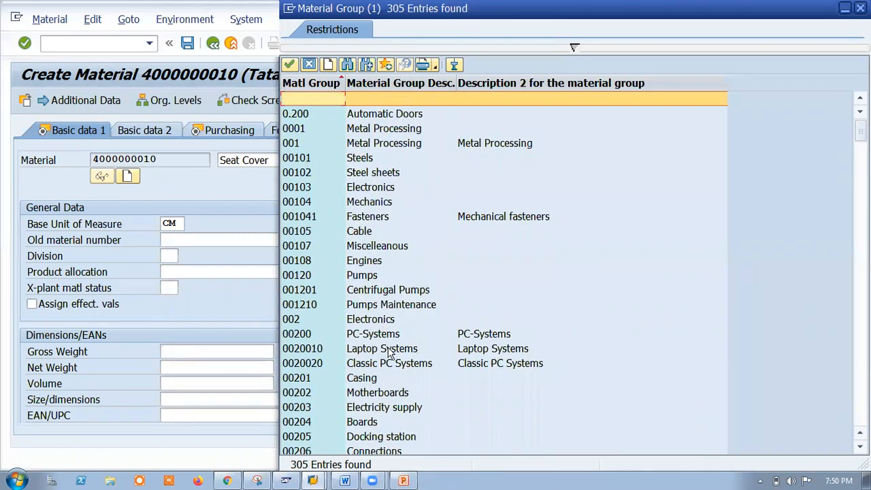
{"action": "scroll", "coordinate": [392, 370], "scroll_direction": "down", "scroll_amount": 5}
{"action": "scroll", "coordinate": [419, 384], "scroll_direction": "down", "scroll_amount": 4}
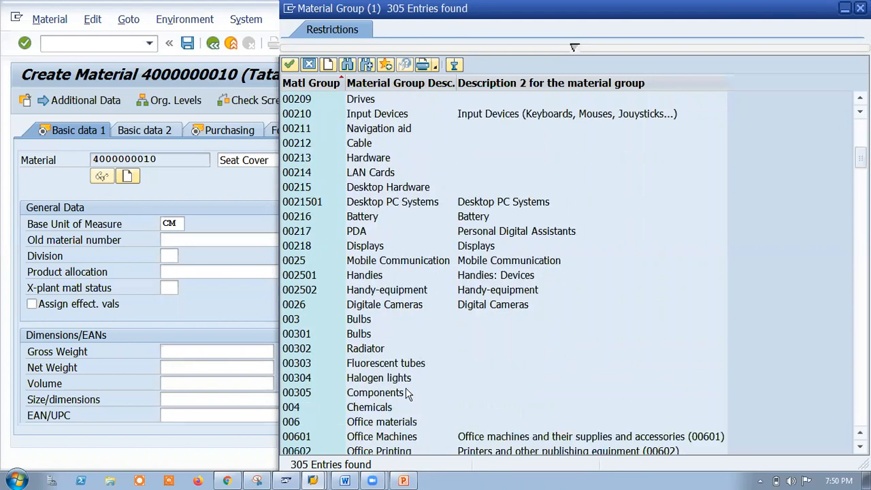
{"action": "scroll", "coordinate": [403, 397], "scroll_direction": "down", "scroll_amount": 2}
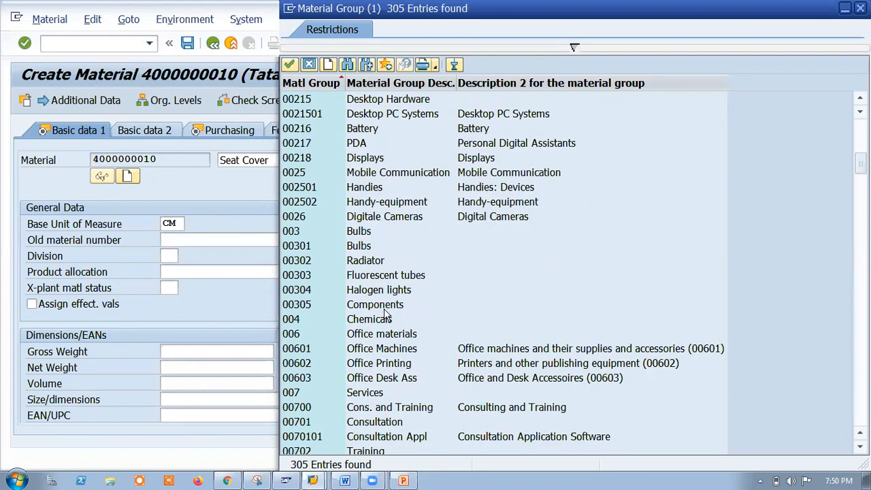
{"action": "scroll", "coordinate": [384, 310], "scroll_direction": "up", "scroll_amount": 2}
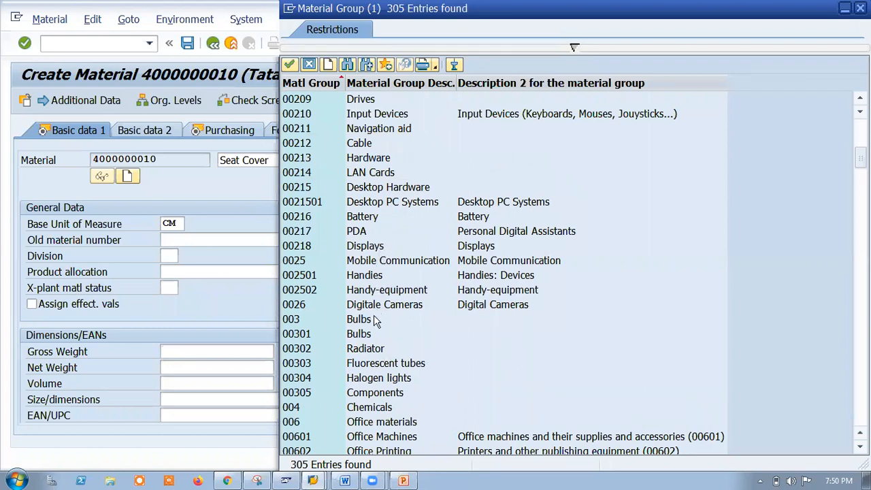
{"action": "left_click", "coordinate": [347, 65]}
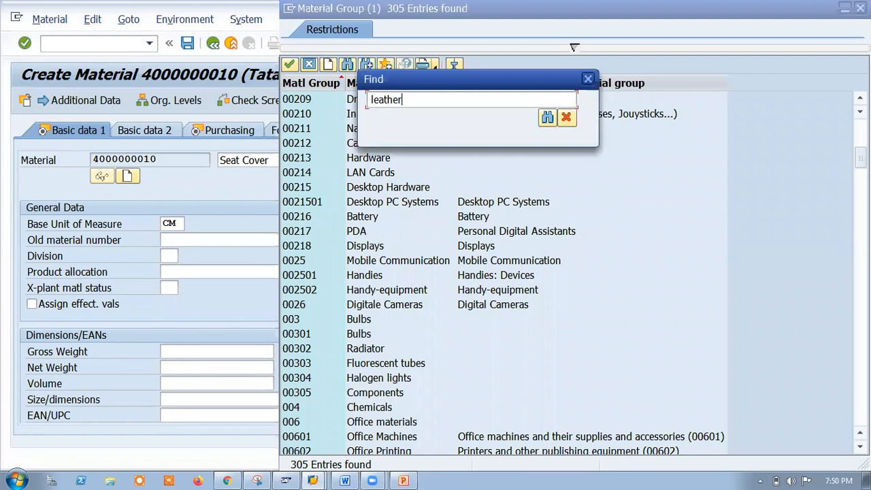
Search 'leather', accept 016 Leather and textiles as material group, and continue to Purchasing.
{"action": "type", "text": "leather"}
{"action": "key", "text": "Return"}
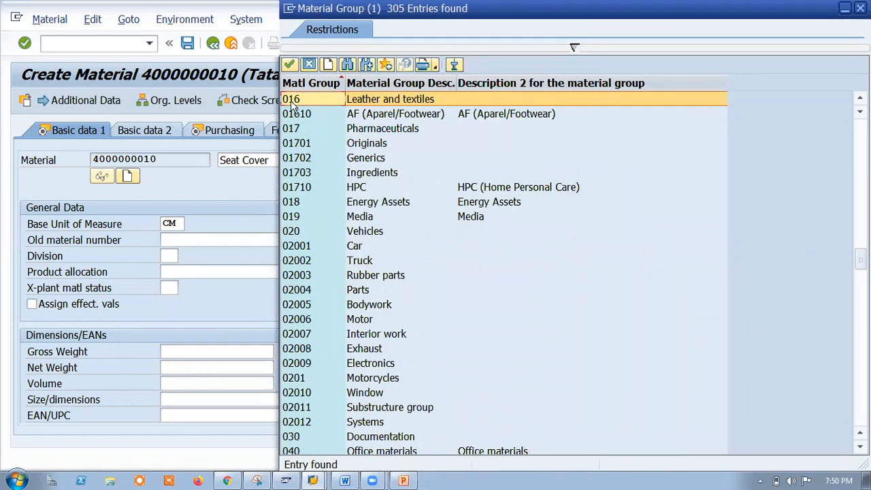
{"action": "key", "text": "Return"}
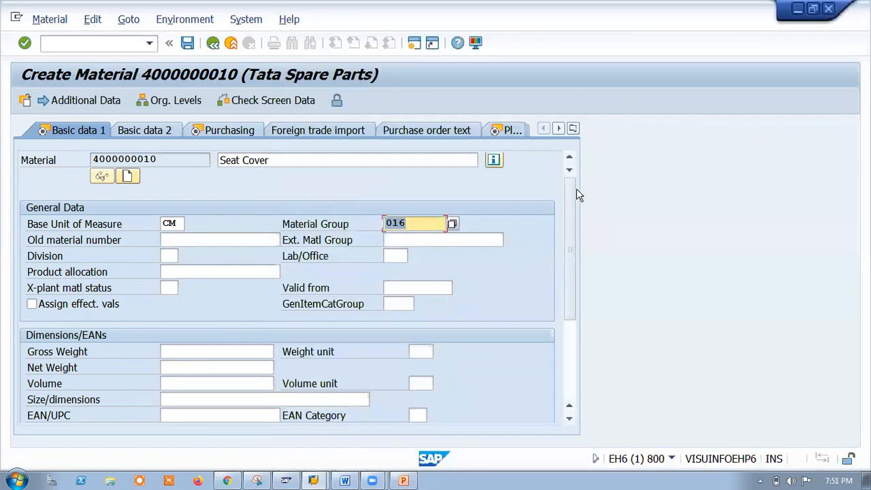
{"action": "key", "text": "Return"}
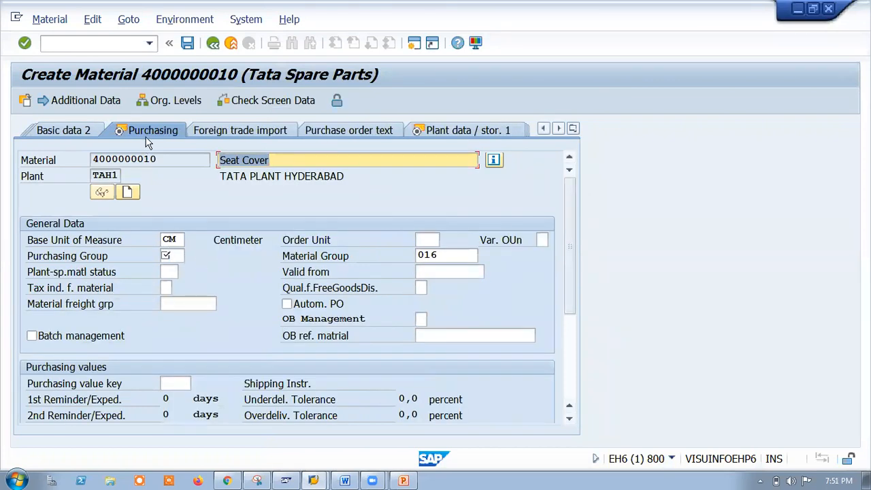
Pick HY2 FINISHED GOODS as purchasing group and continue to Plant data / storage 1.
{"action": "left_click", "coordinate": [170, 256]}
{"action": "left_click", "coordinate": [191, 257]}
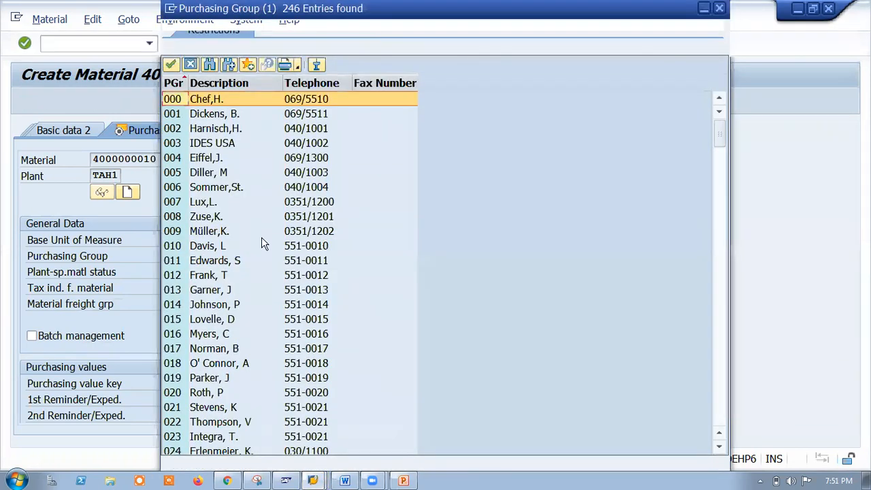
{"action": "scroll", "coordinate": [293, 306], "scroll_direction": "down", "scroll_amount": 20}
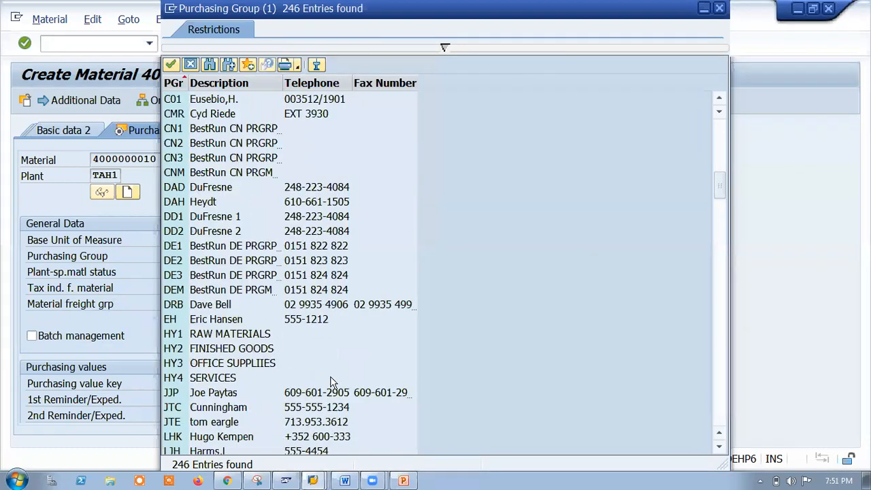
{"action": "scroll", "coordinate": [332, 383], "scroll_direction": "down", "scroll_amount": 20}
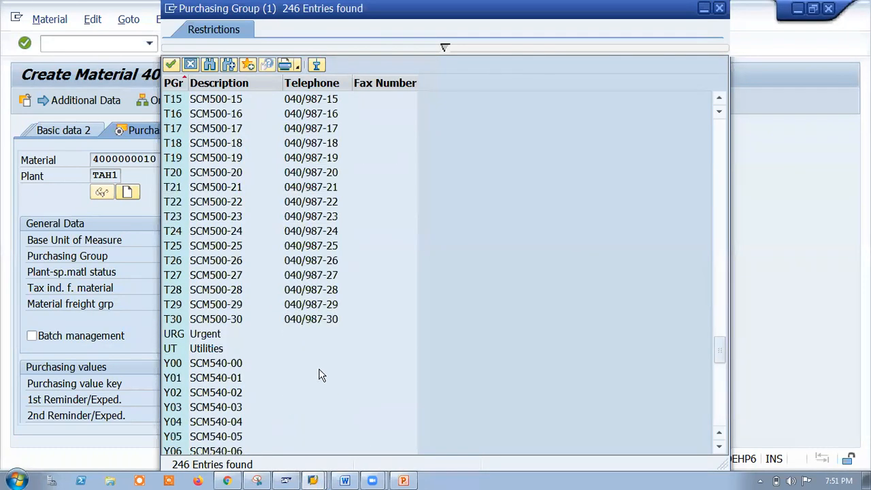
{"action": "scroll", "coordinate": [331, 386], "scroll_direction": "down", "scroll_amount": 15}
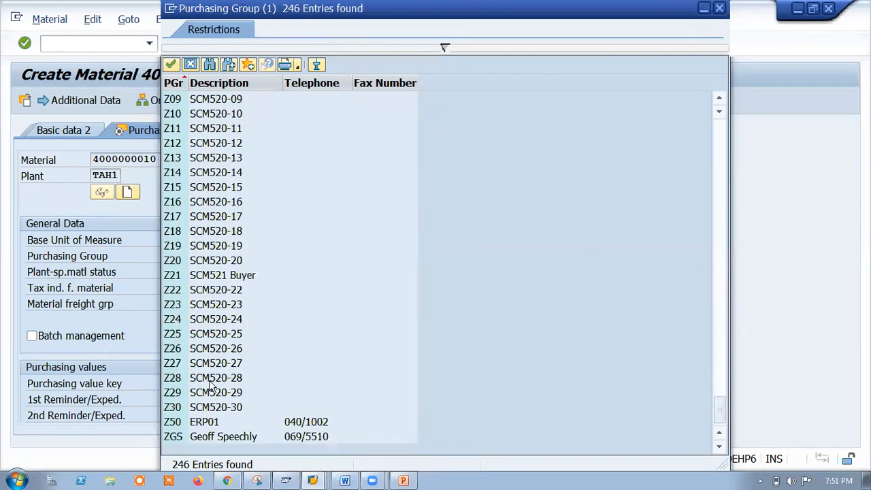
{"action": "scroll", "coordinate": [333, 285], "scroll_direction": "up", "scroll_amount": 20}
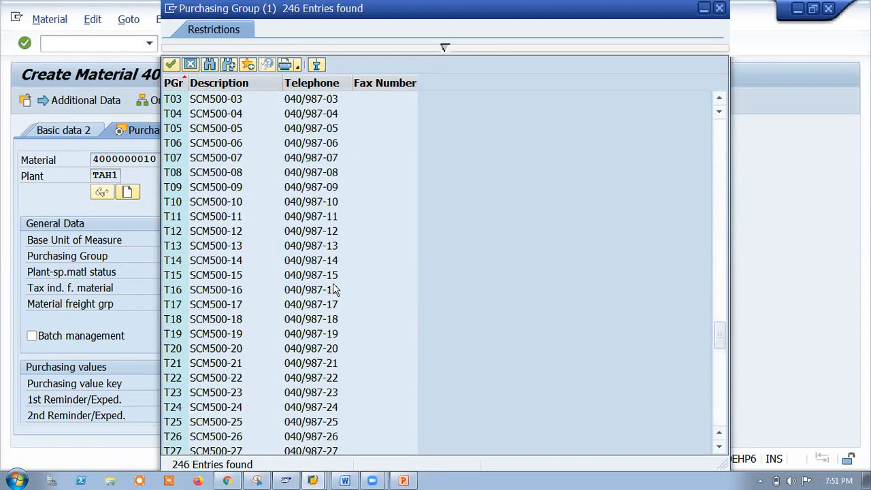
{"action": "scroll", "coordinate": [332, 289], "scroll_direction": "up", "scroll_amount": 7}
{"action": "scroll", "coordinate": [310, 320], "scroll_direction": "down", "scroll_amount": 10}
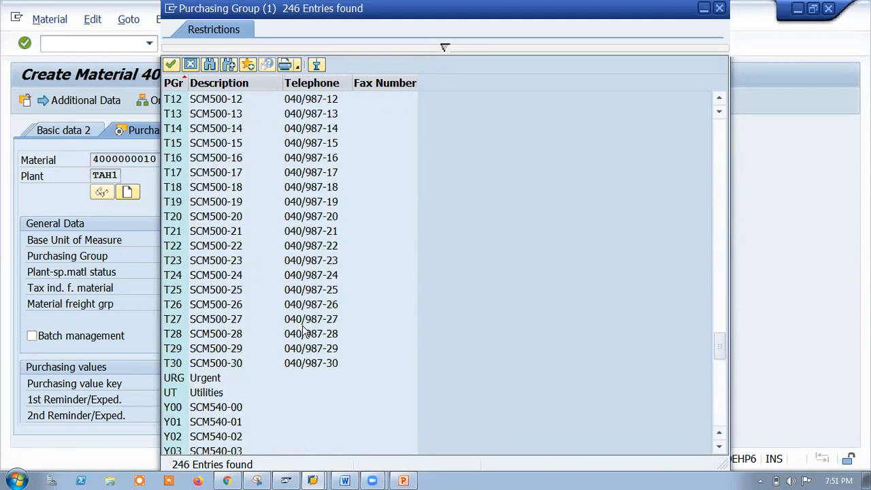
{"action": "scroll", "coordinate": [312, 281], "scroll_direction": "up", "scroll_amount": 8}
{"action": "scroll", "coordinate": [310, 282], "scroll_direction": "up", "scroll_amount": 4}
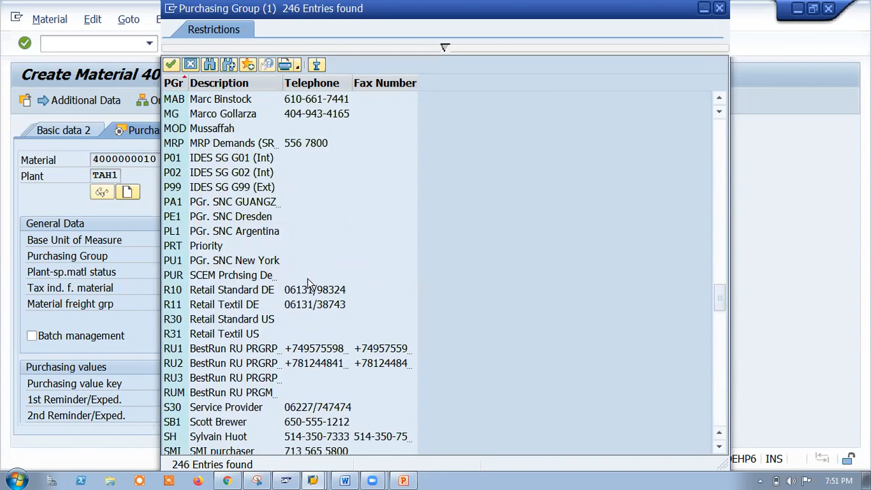
{"action": "scroll", "coordinate": [307, 285], "scroll_direction": "up", "scroll_amount": 3}
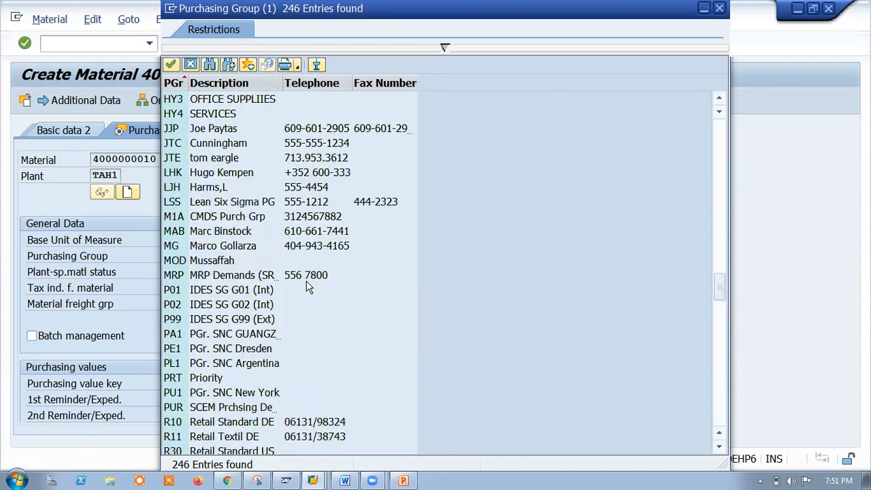
{"action": "scroll", "coordinate": [308, 286], "scroll_direction": "up", "scroll_amount": 1}
{"action": "scroll", "coordinate": [207, 166], "scroll_direction": "up", "scroll_amount": 1}
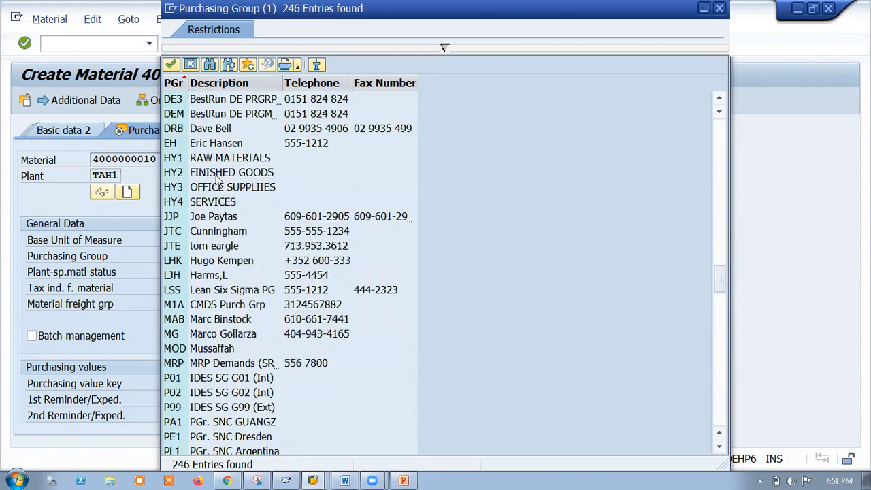
{"action": "double_click", "coordinate": [176, 175]}
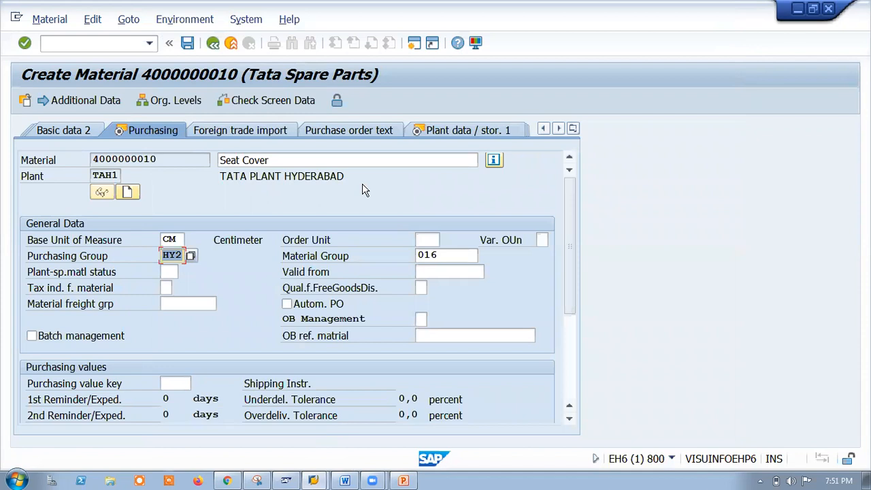
{"action": "key", "text": "Return"}
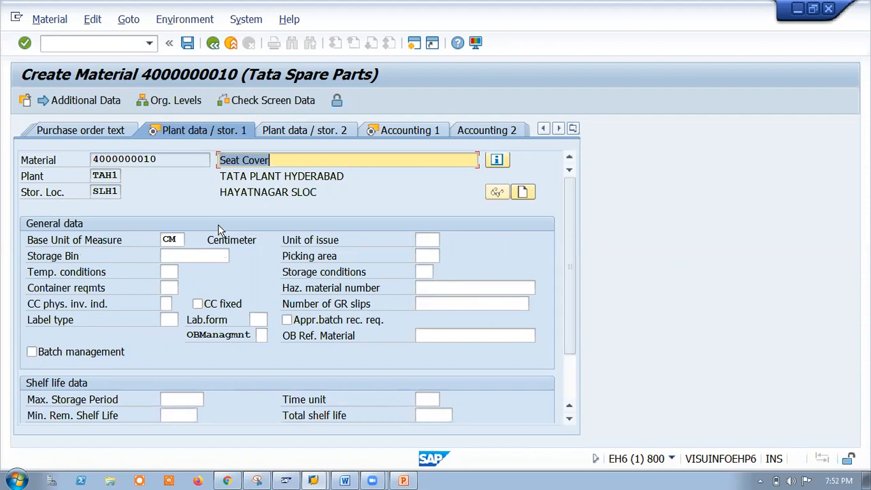
Set the unit of issue to M2 Square meter and confirm, triggering the CM conversion prompt.
{"action": "left_click", "coordinate": [436, 240]}
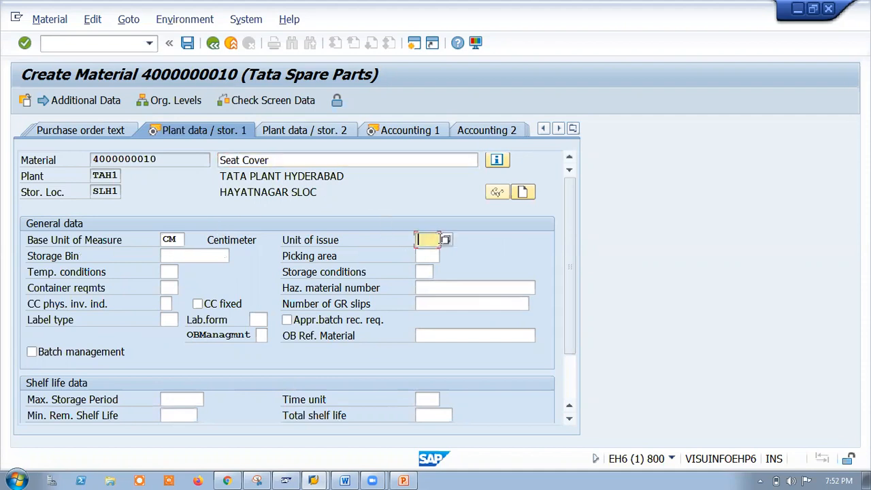
{"action": "left_click", "coordinate": [447, 240]}
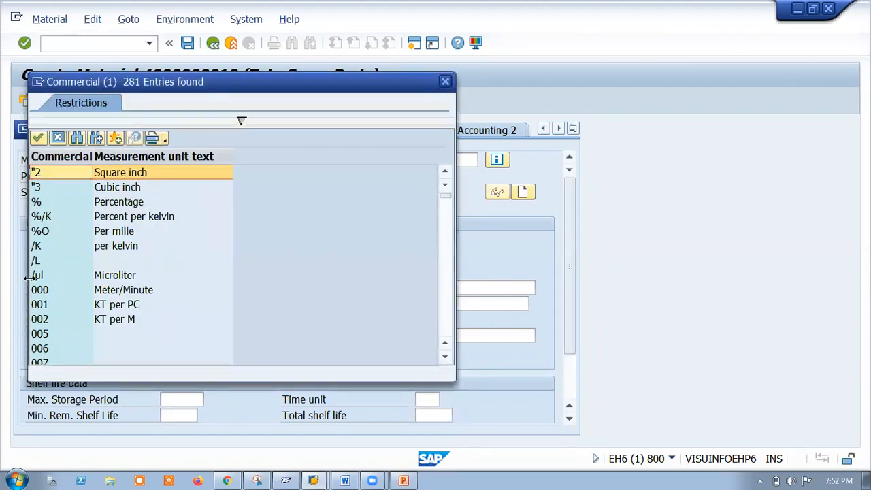
{"action": "scroll", "coordinate": [95, 262], "scroll_direction": "down", "scroll_amount": 5}
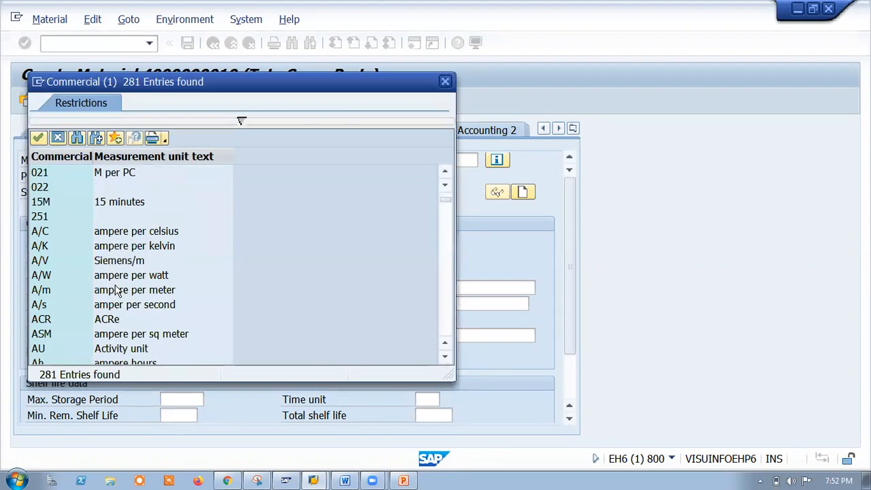
{"action": "scroll", "coordinate": [163, 307], "scroll_direction": "down", "scroll_amount": 4}
{"action": "scroll", "coordinate": [159, 284], "scroll_direction": "down", "scroll_amount": 3}
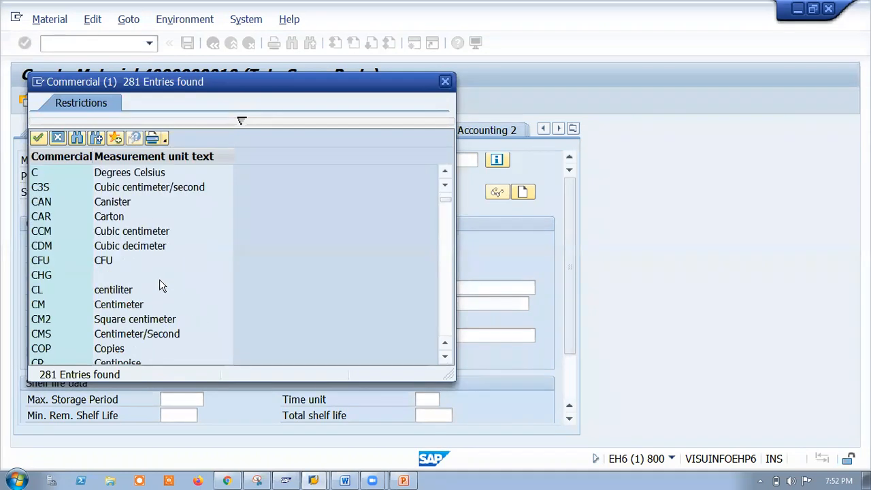
{"action": "scroll", "coordinate": [161, 288], "scroll_direction": "down", "scroll_amount": 5}
{"action": "scroll", "coordinate": [158, 304], "scroll_direction": "down", "scroll_amount": 5}
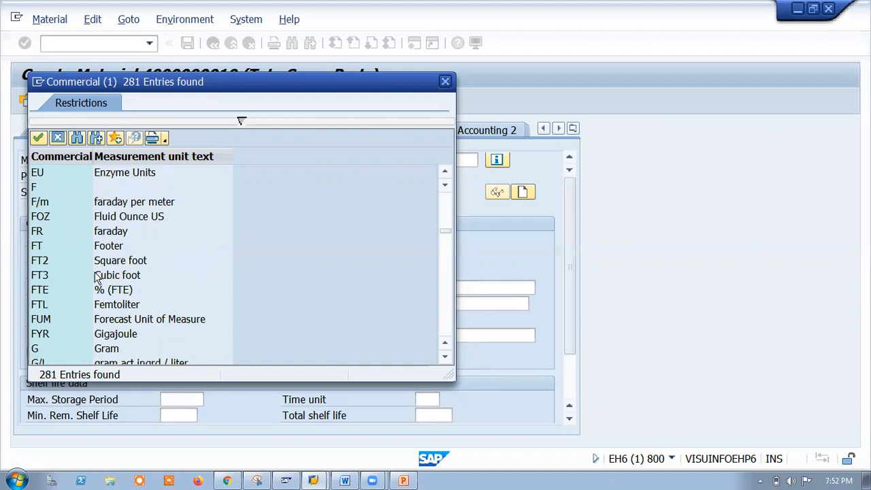
{"action": "scroll", "coordinate": [140, 279], "scroll_direction": "down", "scroll_amount": 3}
{"action": "scroll", "coordinate": [145, 303], "scroll_direction": "down", "scroll_amount": 5}
{"action": "scroll", "coordinate": [150, 298], "scroll_direction": "down", "scroll_amount": 3}
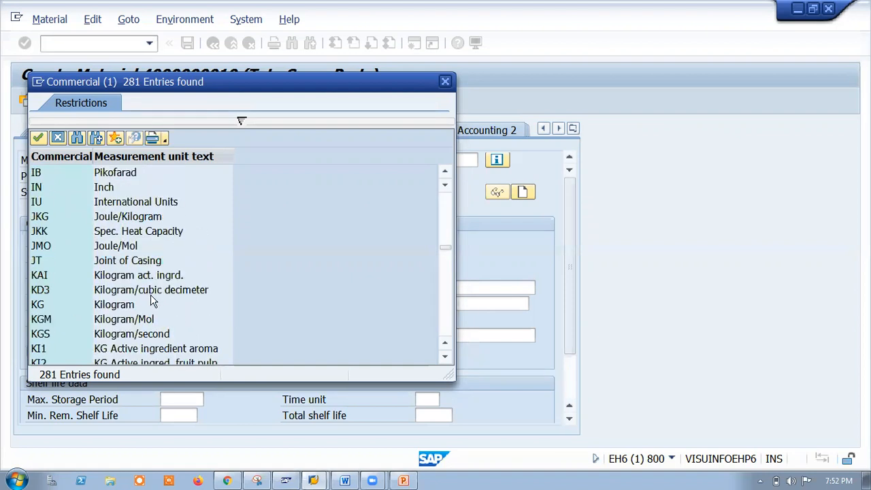
{"action": "scroll", "coordinate": [153, 301], "scroll_direction": "down", "scroll_amount": 3}
{"action": "scroll", "coordinate": [155, 298], "scroll_direction": "down", "scroll_amount": 11}
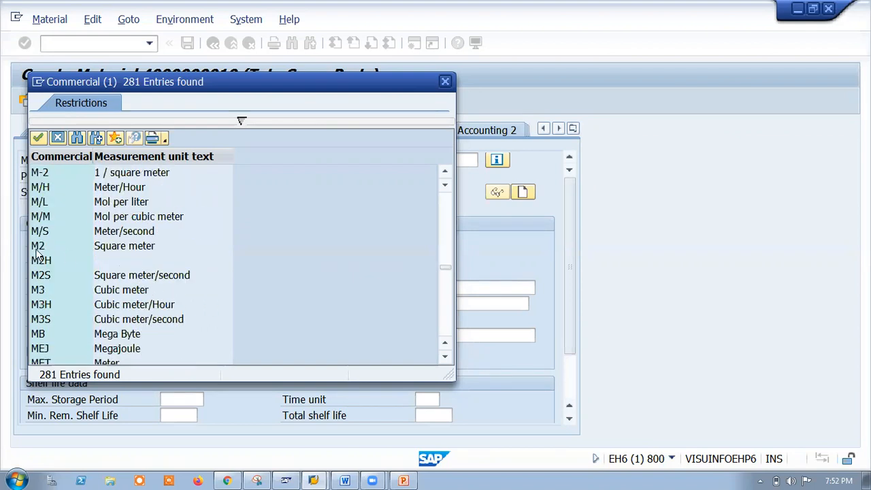
{"action": "double_click", "coordinate": [37, 248]}
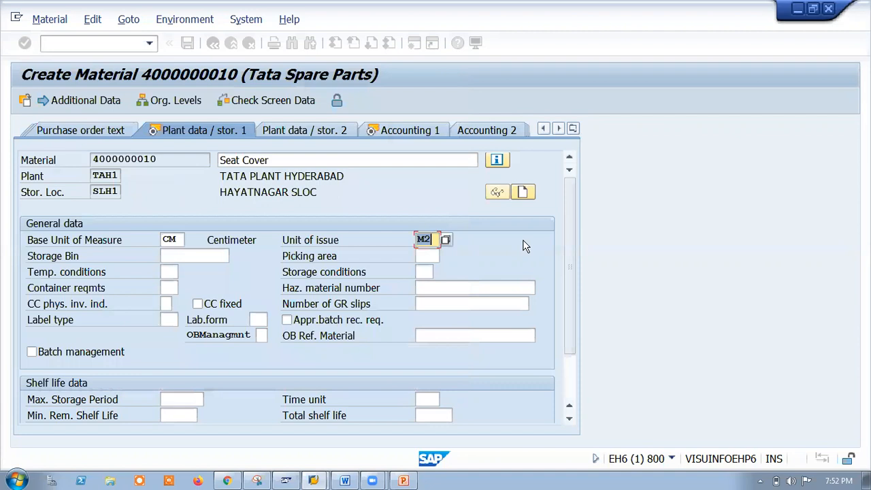
{"action": "key", "text": "Return"}
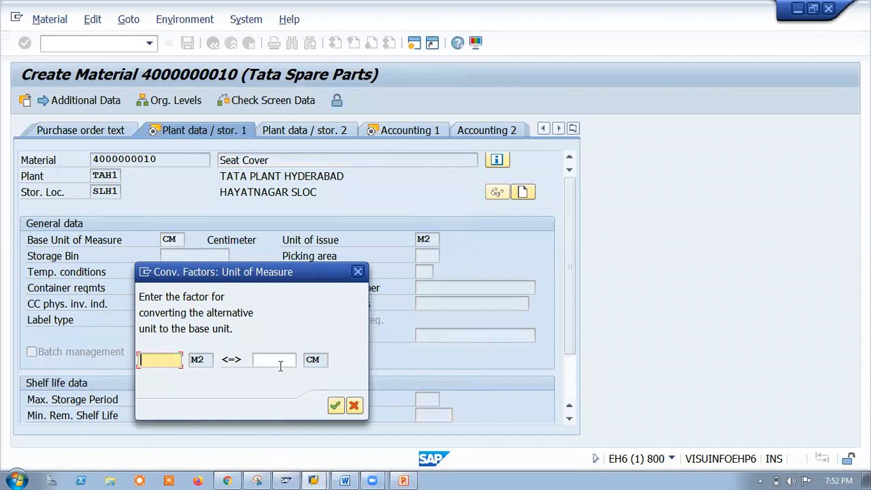
Dismiss the conversion factor prompt, clear the M2 unit of issue, and continue to accounting.
{"action": "left_click", "coordinate": [358, 272]}
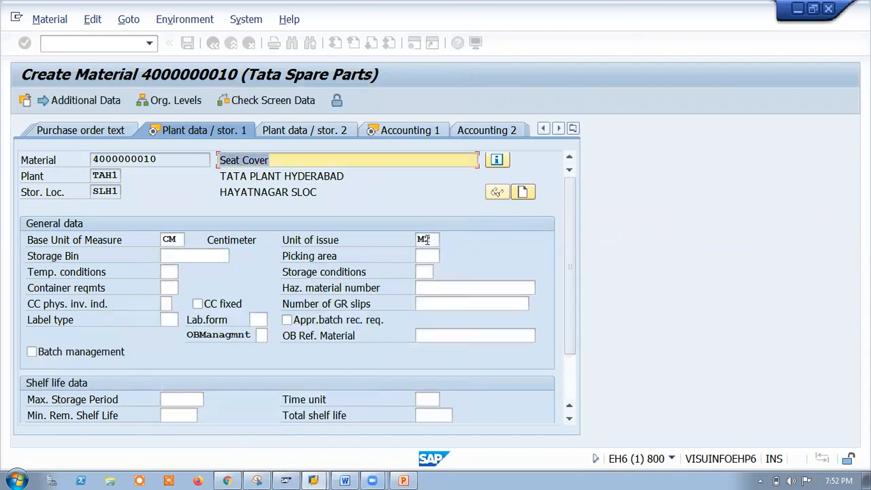
{"action": "key", "text": "BackSpace"}
{"action": "key", "text": "BackSpace"}
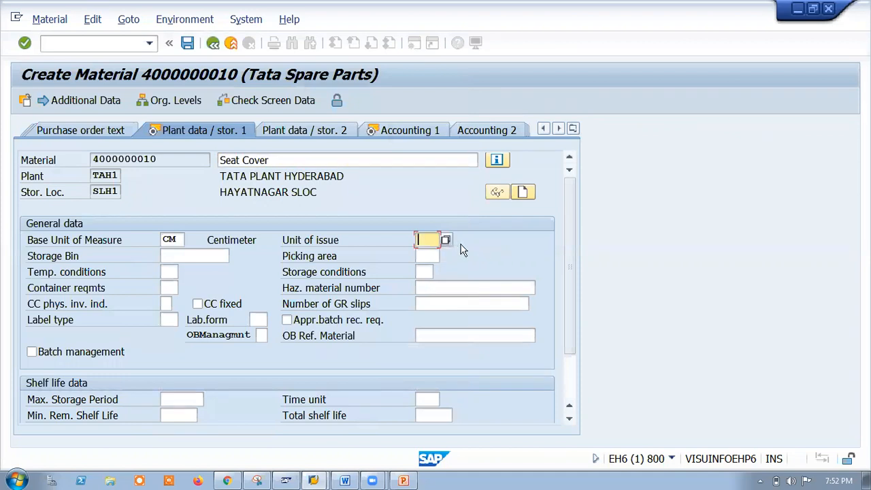
{"action": "key", "text": "Return"}
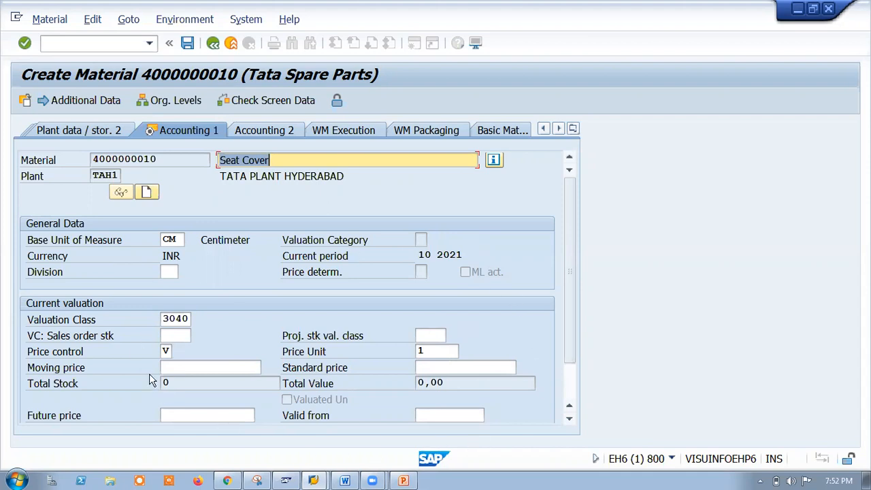
Set valuation class 3040 (Spare parts), price control V and moving price 100.
{"action": "left_click", "coordinate": [172, 319]}
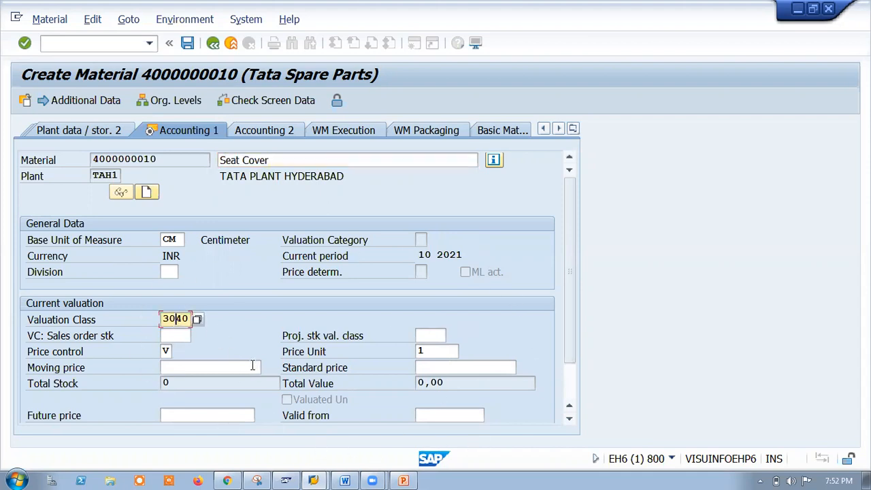
{"action": "key", "text": "Return"}
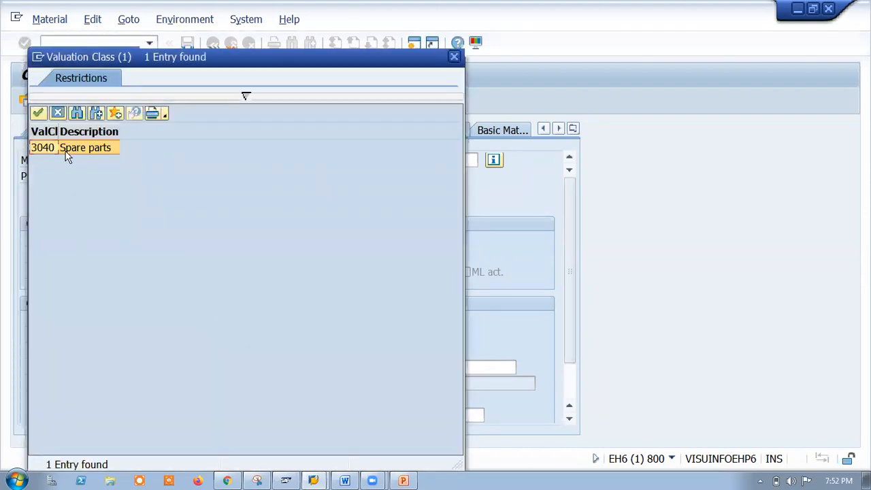
{"action": "double_click", "coordinate": [43, 148]}
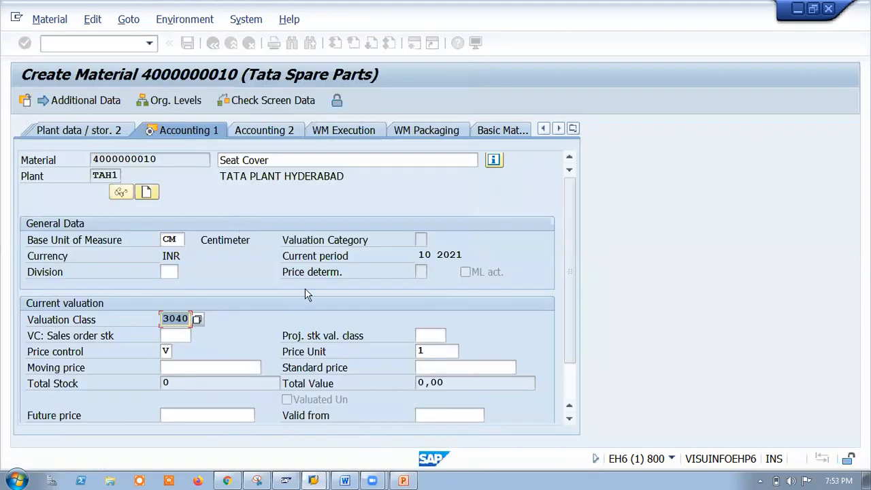
{"action": "scroll", "coordinate": [538, 343], "scroll_direction": "down", "scroll_amount": 2}
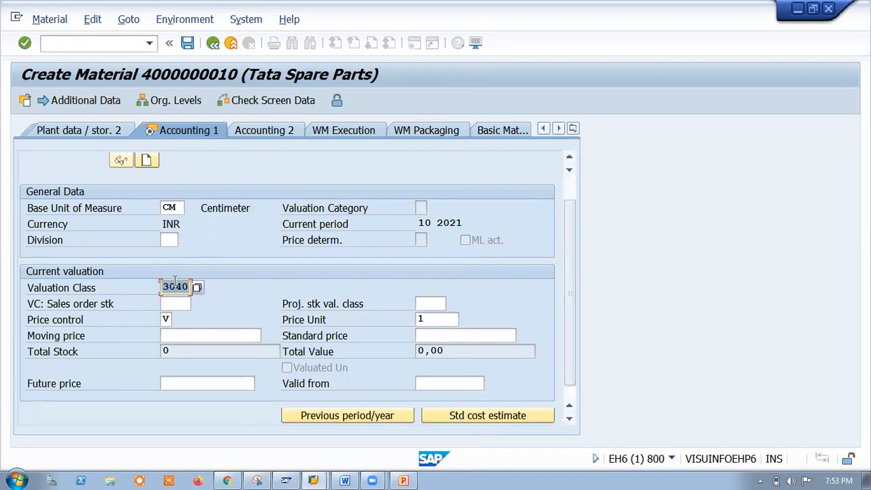
{"action": "left_click", "coordinate": [165, 319]}
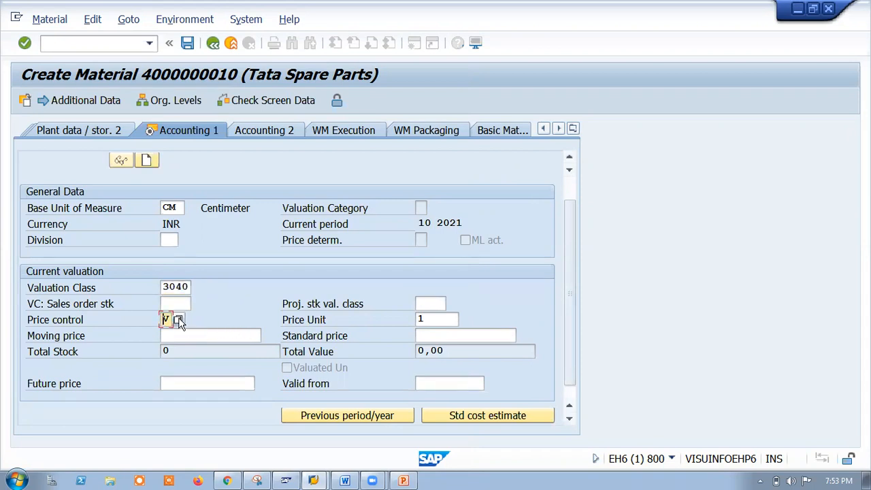
{"action": "left_click", "coordinate": [204, 319]}
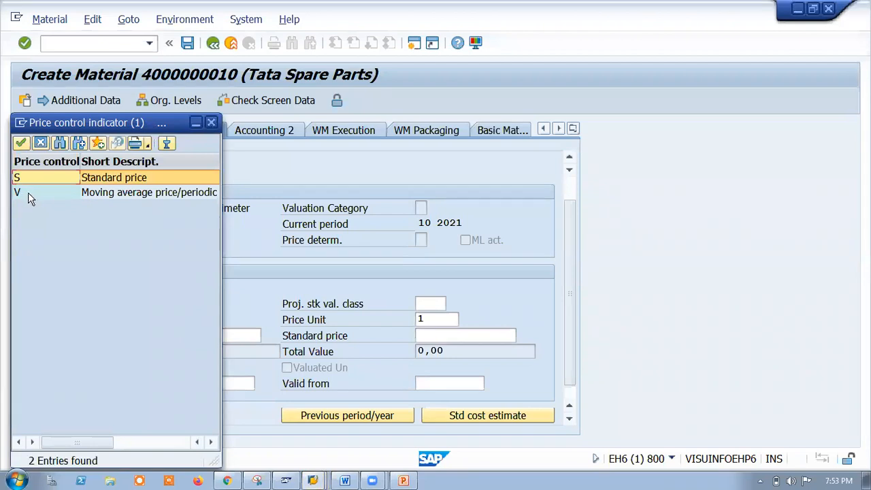
{"action": "left_click", "coordinate": [211, 124]}
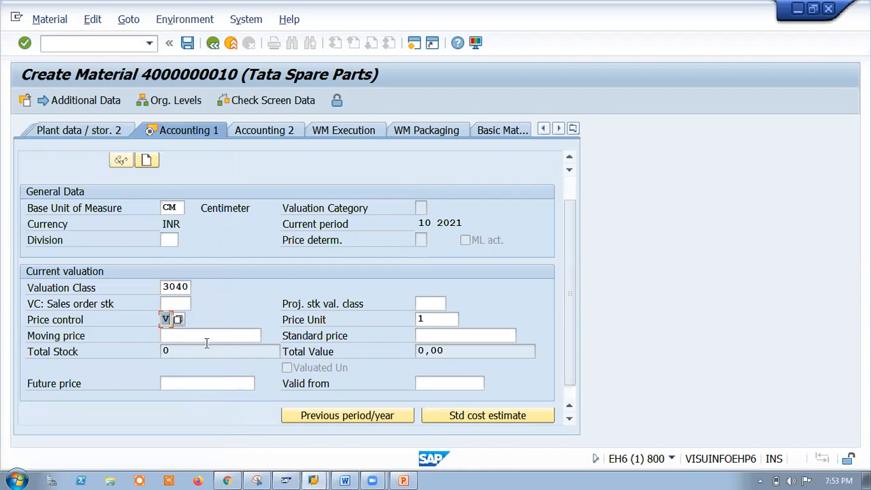
{"action": "left_click", "coordinate": [233, 336]}
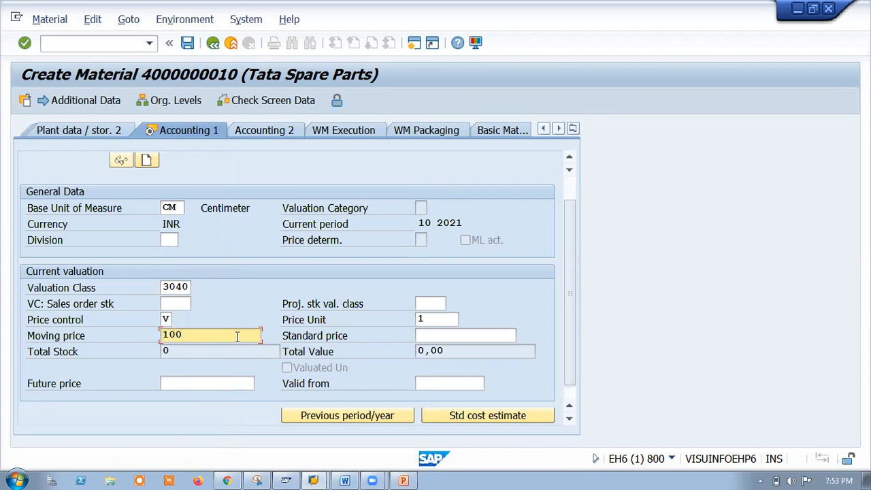
{"action": "type", "text": "100"}
{"action": "key", "text": "Return"}
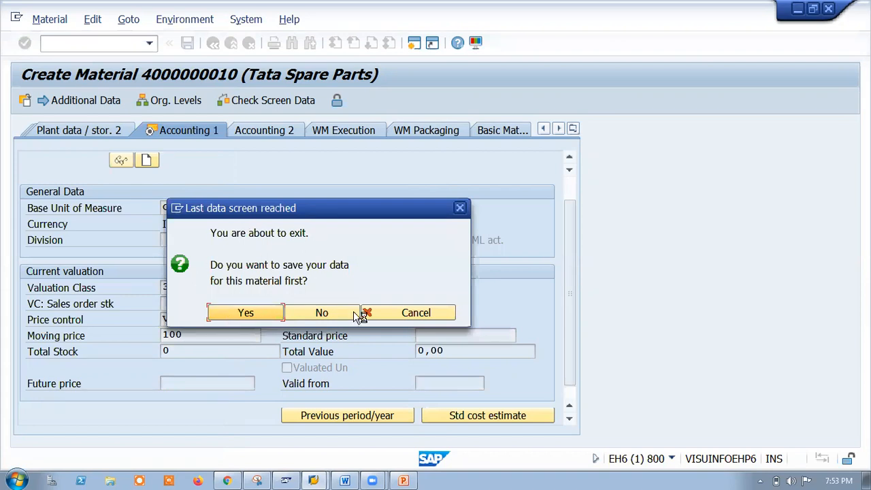
{"action": "key", "text": "Return"}
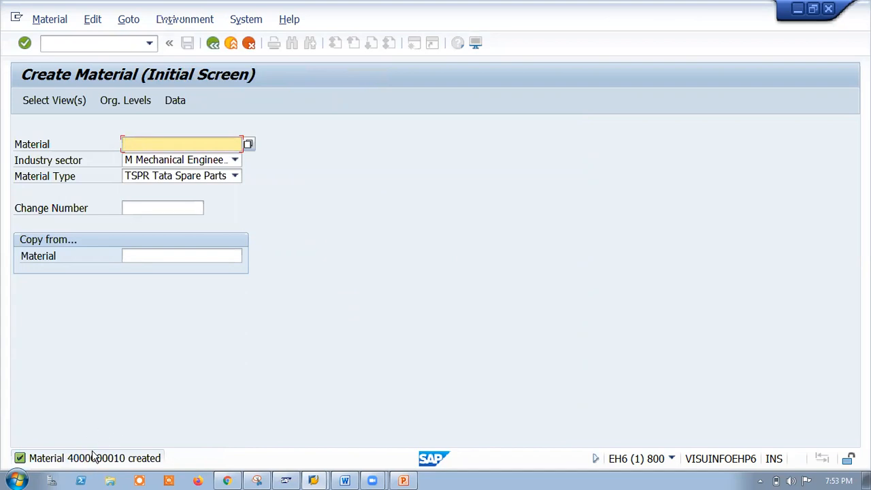
{"action": "left_click", "coordinate": [212, 44]}
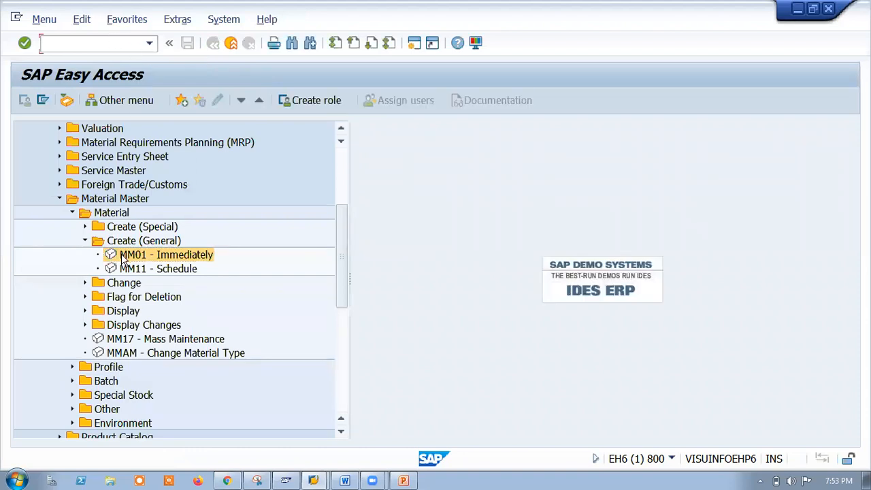
{"action": "double_click", "coordinate": [125, 256]}
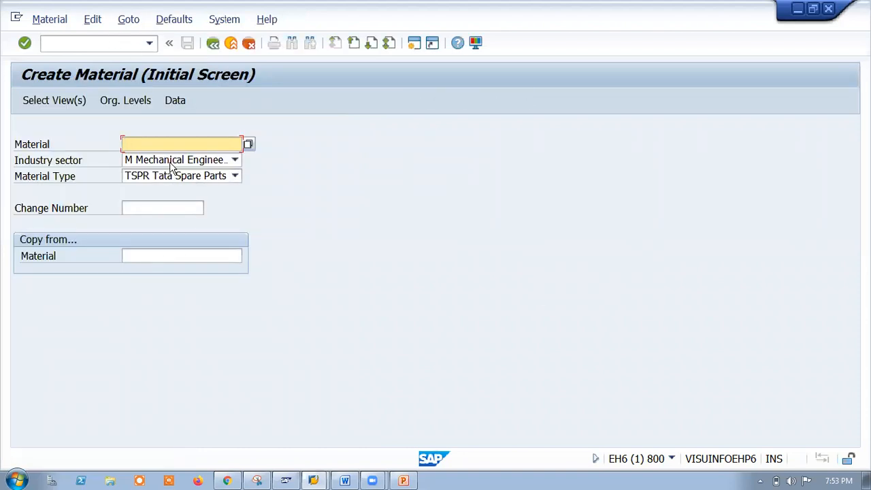
Choose material type TATA Raw material with views Basic Data 1, Purchasing, Plant/Storage 1, Accounting 1.
{"action": "left_click", "coordinate": [210, 175]}
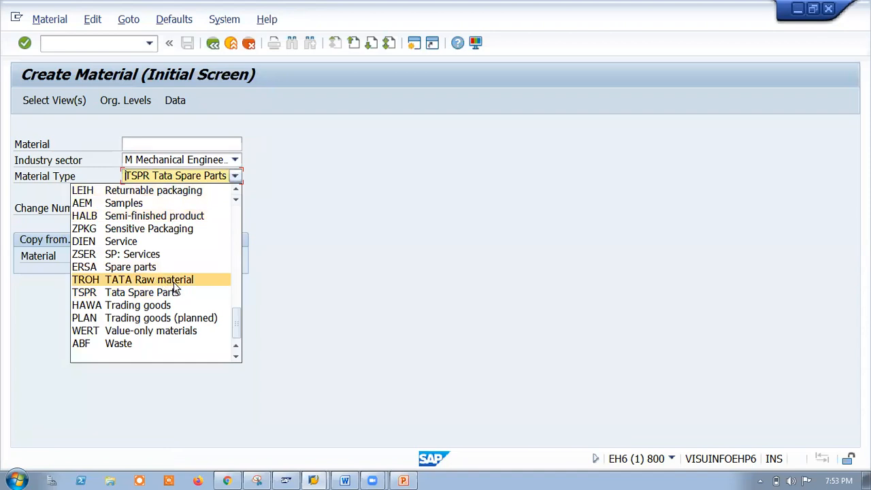
{"action": "left_click", "coordinate": [165, 282]}
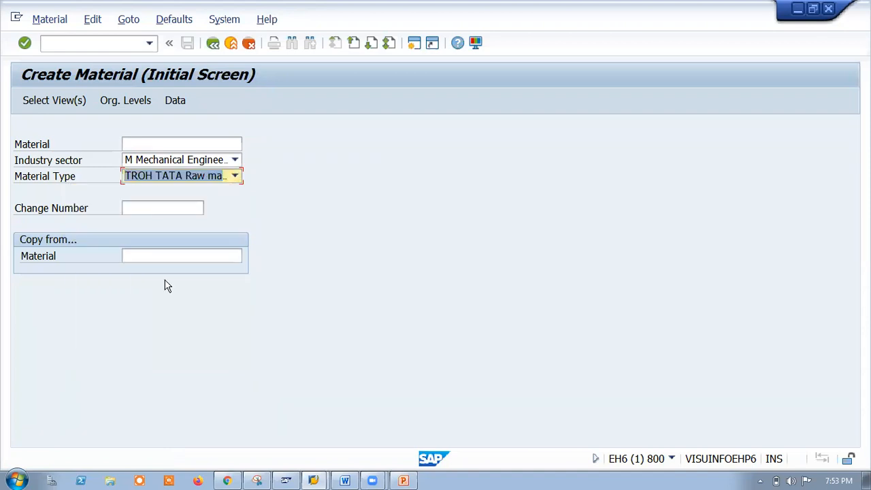
{"action": "key", "text": "Return"}
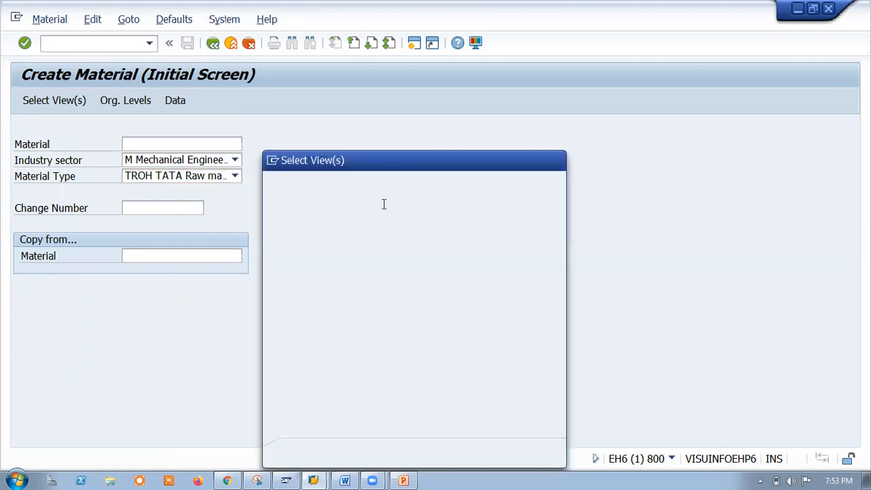
{"action": "left_click", "coordinate": [274, 201]}
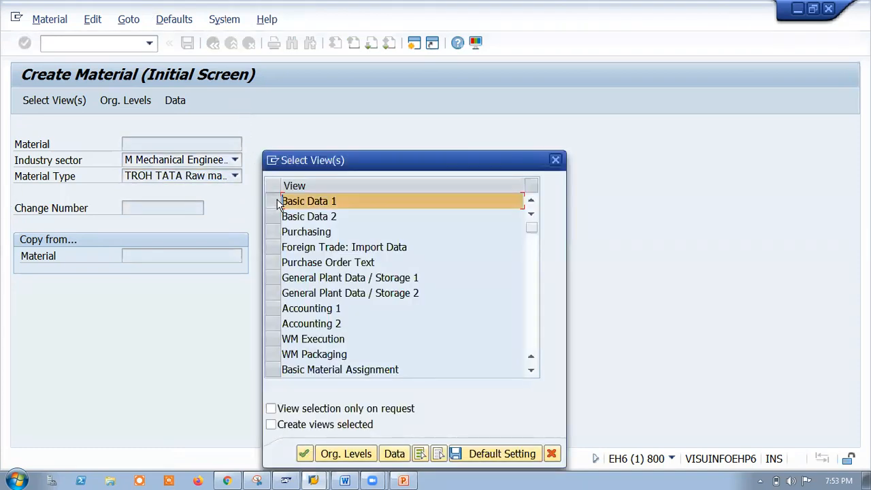
{"action": "left_click", "coordinate": [274, 232]}
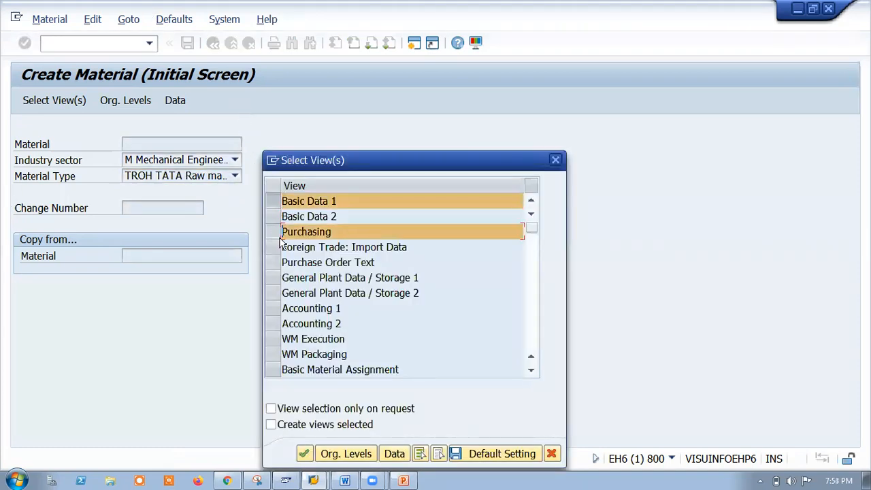
{"action": "left_click", "coordinate": [273, 278]}
{"action": "left_click", "coordinate": [273, 308]}
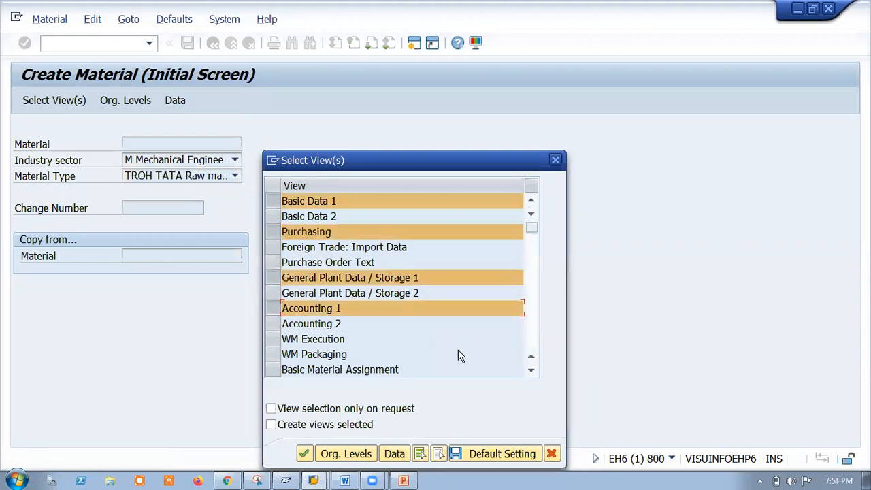
{"action": "key", "text": "Return"}
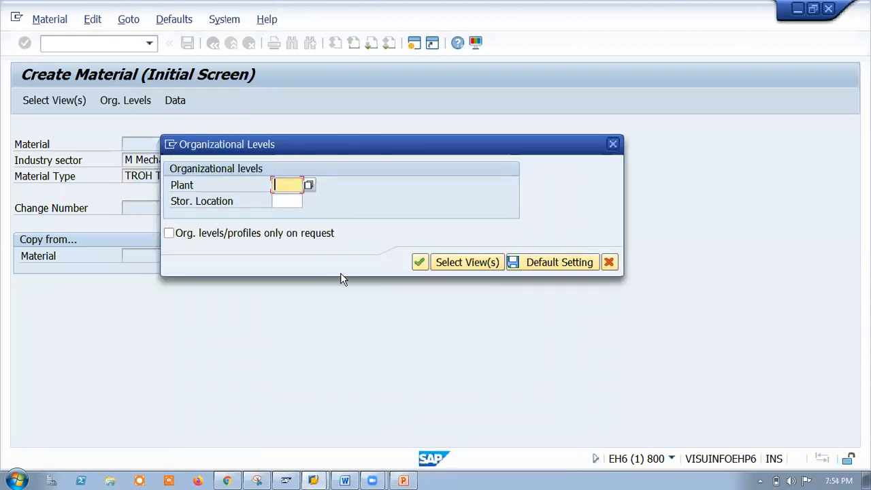
Enter plant TAH1 and storage location SLH1 as the organizational levels.
{"action": "type", "text": "t"}
{"action": "left_click", "coordinate": [296, 200]}
{"action": "type", "text": "s"}
{"action": "left_click", "coordinate": [287, 215]}
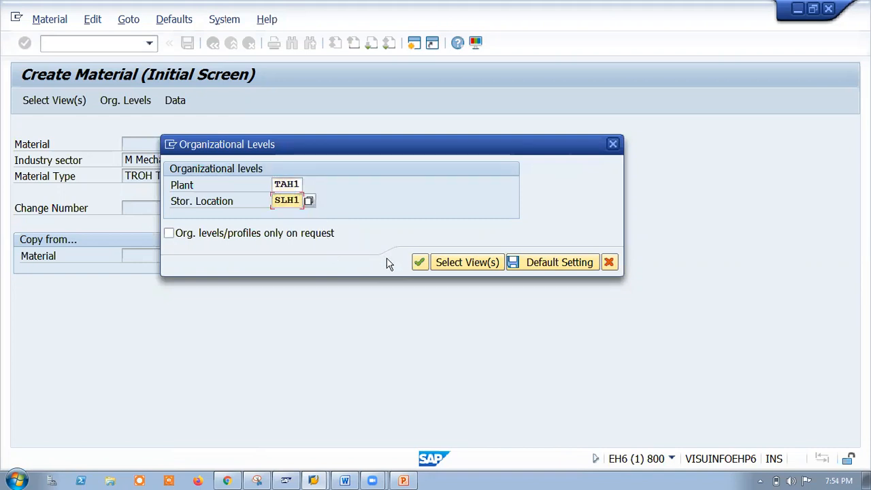
{"action": "key", "text": "Return"}
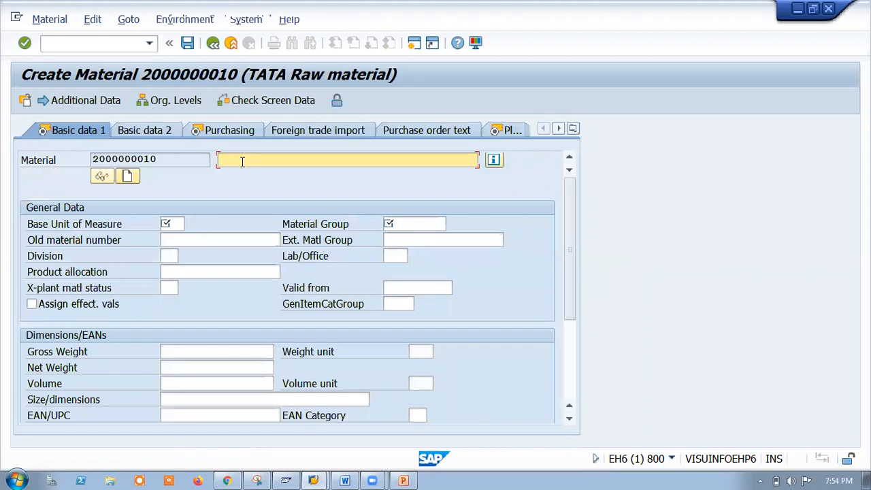
Enter 'Primer-254' as the material description on Basic data 1.
{"action": "type", "text": "Primer-25"}
{"action": "left_click", "coordinate": [172, 224]}
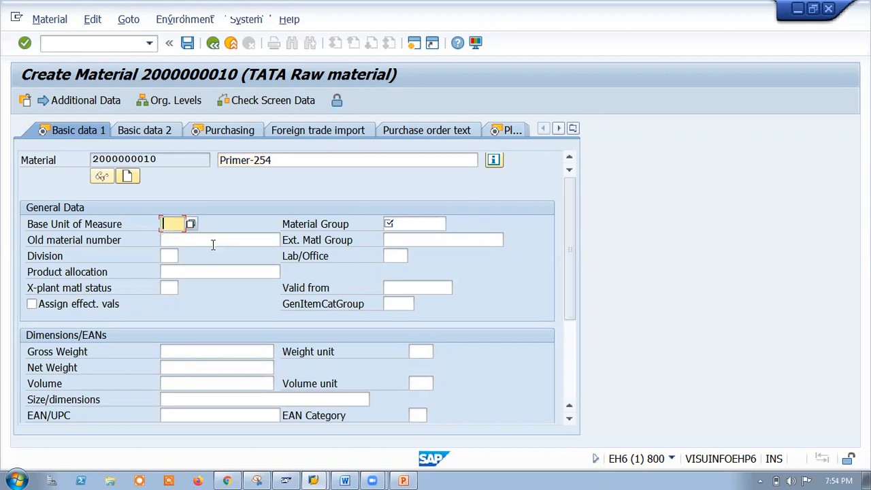
Search the unit-of-measure list for 'l' and choose L (Liter) as base unit.
{"action": "left_click", "coordinate": [191, 225]}
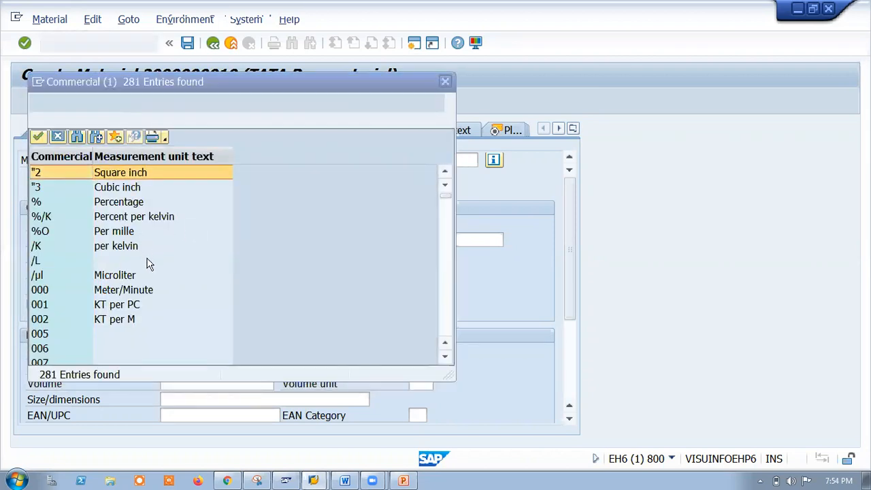
{"action": "scroll", "coordinate": [148, 279], "scroll_direction": "down", "scroll_amount": 4}
{"action": "scroll", "coordinate": [149, 279], "scroll_direction": "down", "scroll_amount": 3}
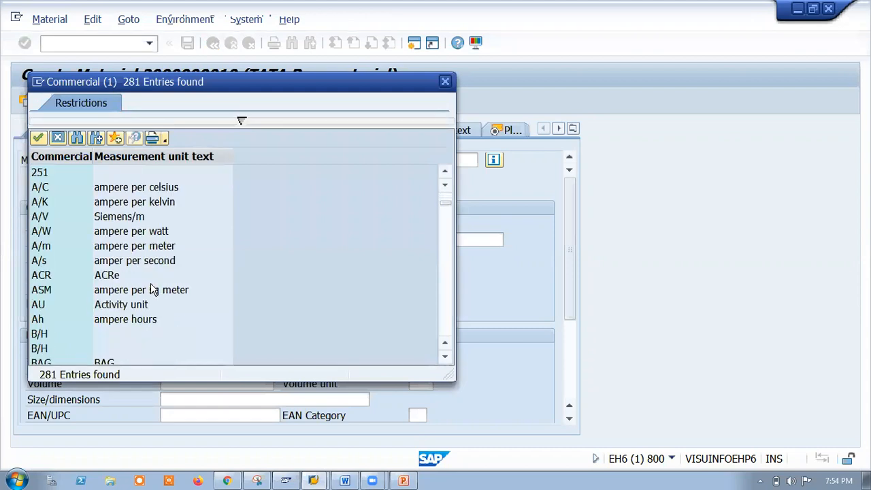
{"action": "left_click", "coordinate": [77, 138]}
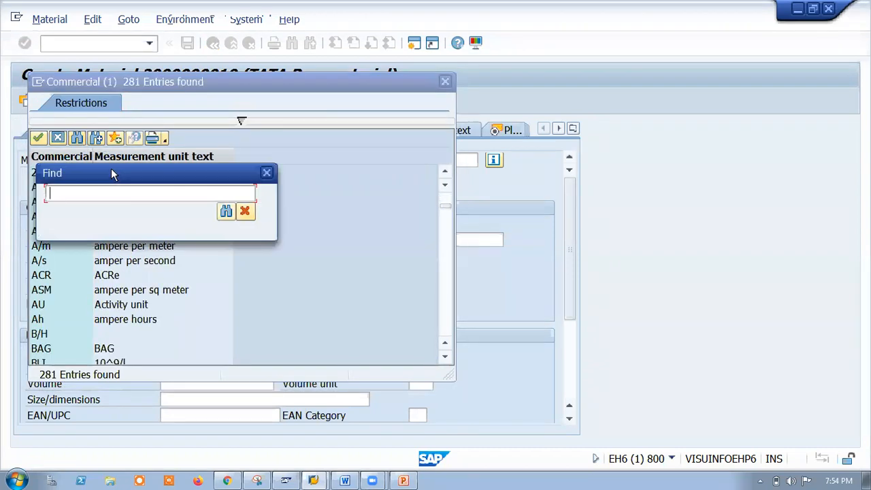
{"action": "type", "text": "l"}
{"action": "key", "text": "Return"}
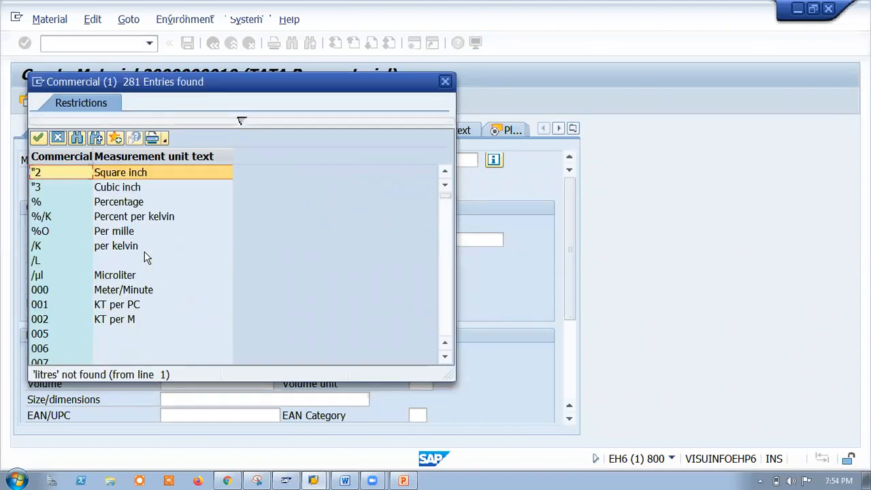
{"action": "scroll", "coordinate": [146, 279], "scroll_direction": "down", "scroll_amount": 10}
{"action": "scroll", "coordinate": [150, 294], "scroll_direction": "down", "scroll_amount": 5}
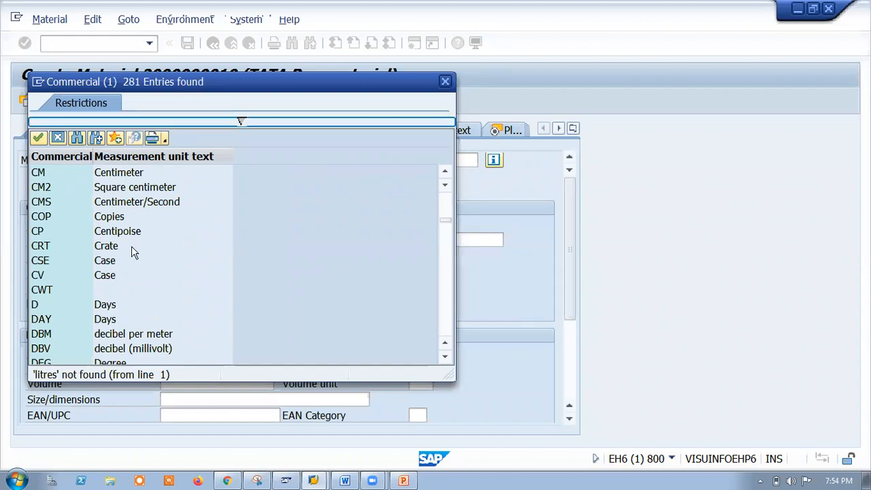
{"action": "scroll", "coordinate": [132, 252], "scroll_direction": "down", "scroll_amount": 7}
{"action": "scroll", "coordinate": [134, 317], "scroll_direction": "down", "scroll_amount": 20}
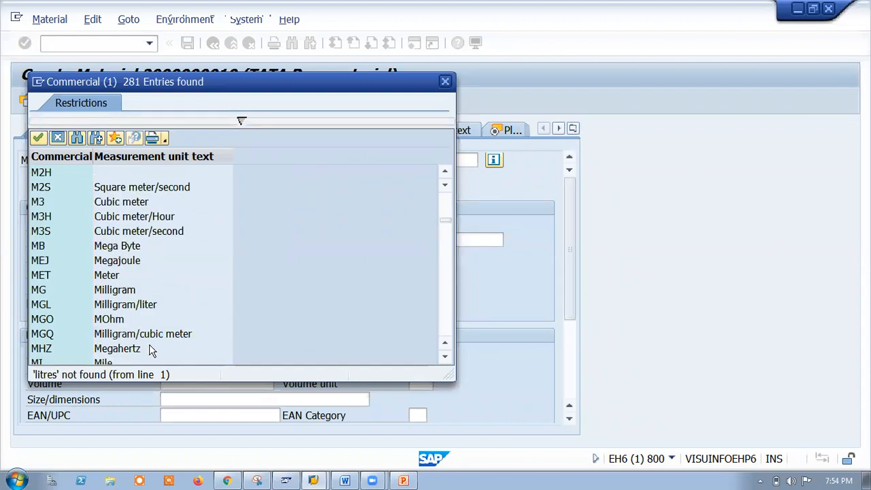
{"action": "scroll", "coordinate": [150, 338], "scroll_direction": "down", "scroll_amount": 18}
{"action": "scroll", "coordinate": [149, 337], "scroll_direction": "up", "scroll_amount": 6}
{"action": "scroll", "coordinate": [149, 320], "scroll_direction": "up", "scroll_amount": 9}
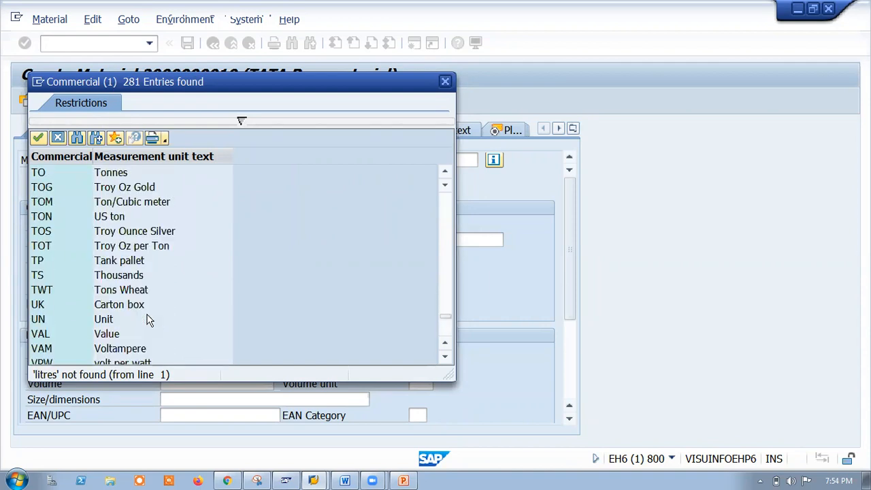
{"action": "scroll", "coordinate": [147, 295], "scroll_direction": "up", "scroll_amount": 8}
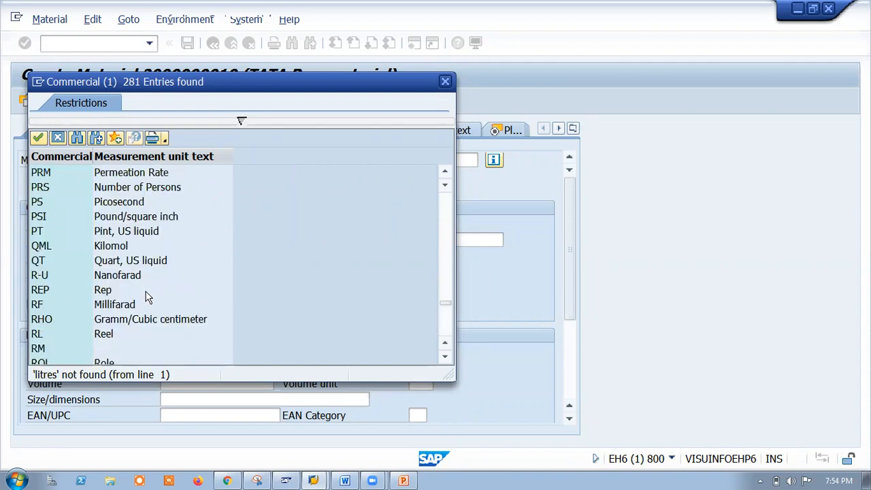
{"action": "scroll", "coordinate": [146, 296], "scroll_direction": "up", "scroll_amount": 10}
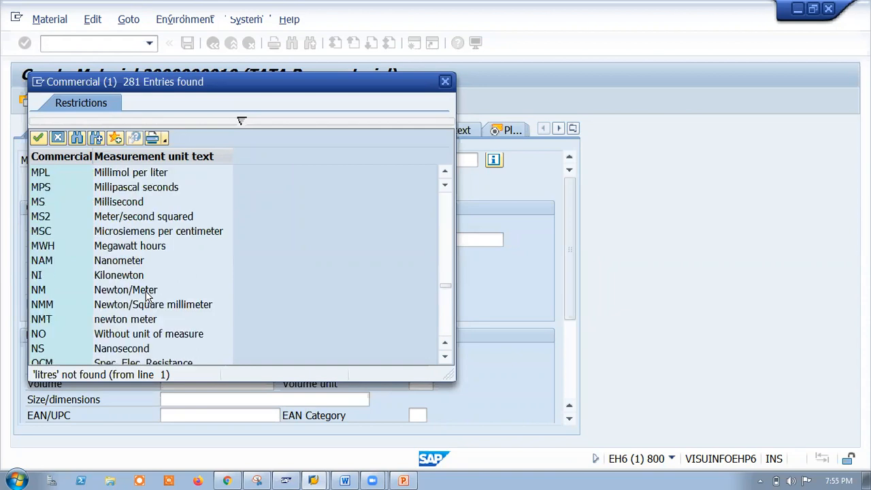
{"action": "scroll", "coordinate": [146, 296], "scroll_direction": "up", "scroll_amount": 10}
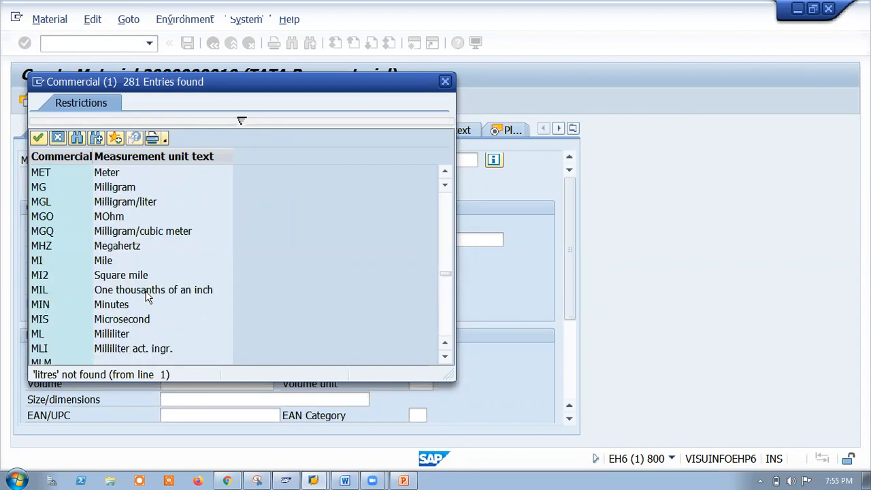
{"action": "scroll", "coordinate": [146, 296], "scroll_direction": "up", "scroll_amount": 12}
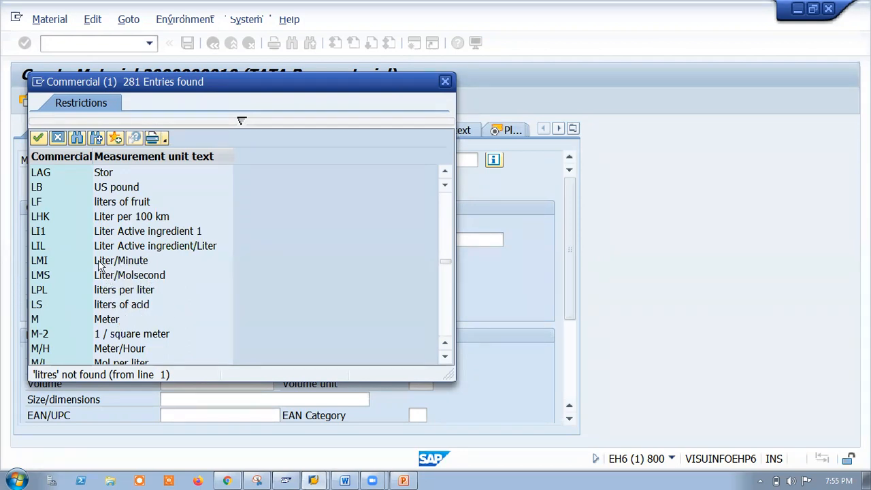
{"action": "scroll", "coordinate": [174, 229], "scroll_direction": "up", "scroll_amount": 1}
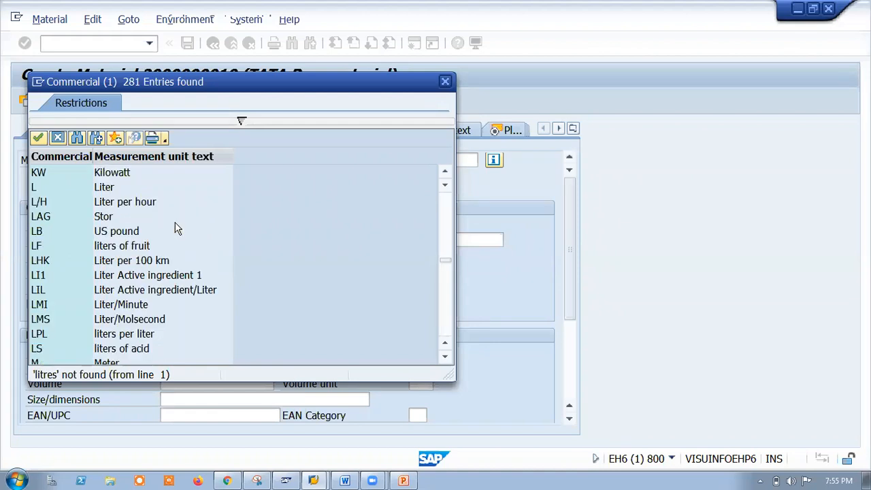
{"action": "scroll", "coordinate": [169, 222], "scroll_direction": "up", "scroll_amount": 1}
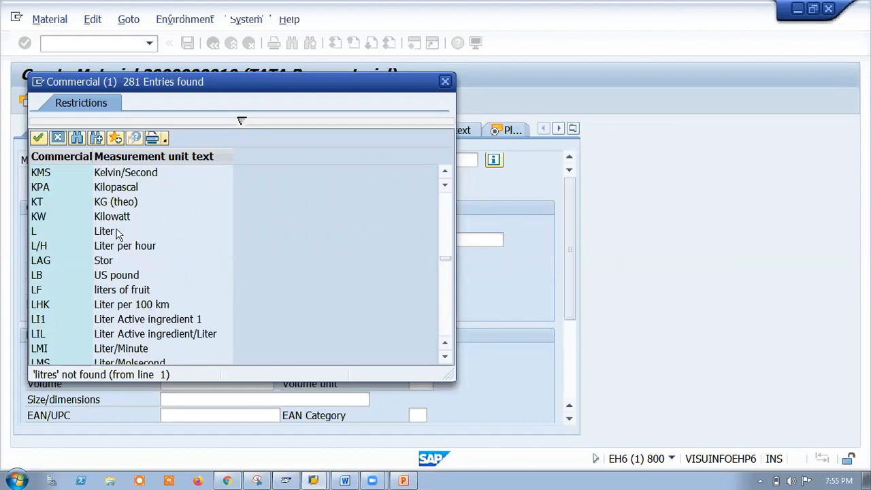
{"action": "left_click", "coordinate": [147, 232]}
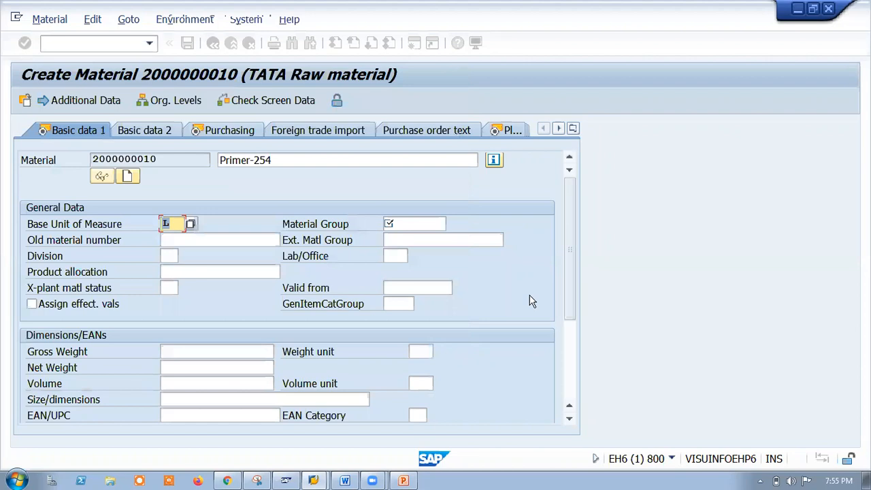
Open the material group value list and browse the available groups.
{"action": "left_click", "coordinate": [415, 222]}
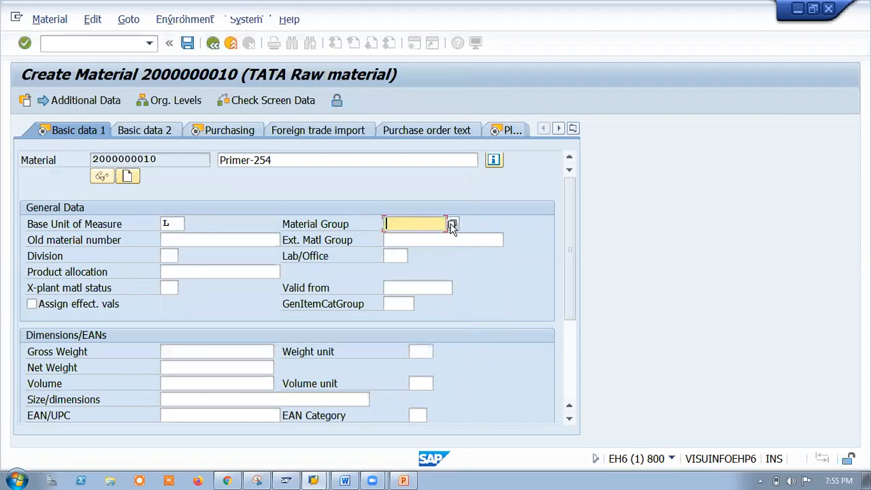
{"action": "left_click", "coordinate": [452, 224]}
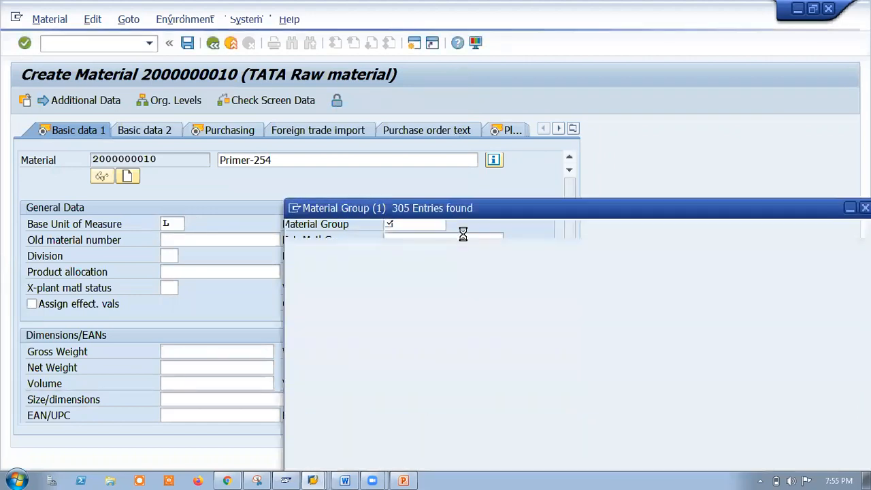
{"action": "scroll", "coordinate": [422, 310], "scroll_direction": "down", "scroll_amount": 3}
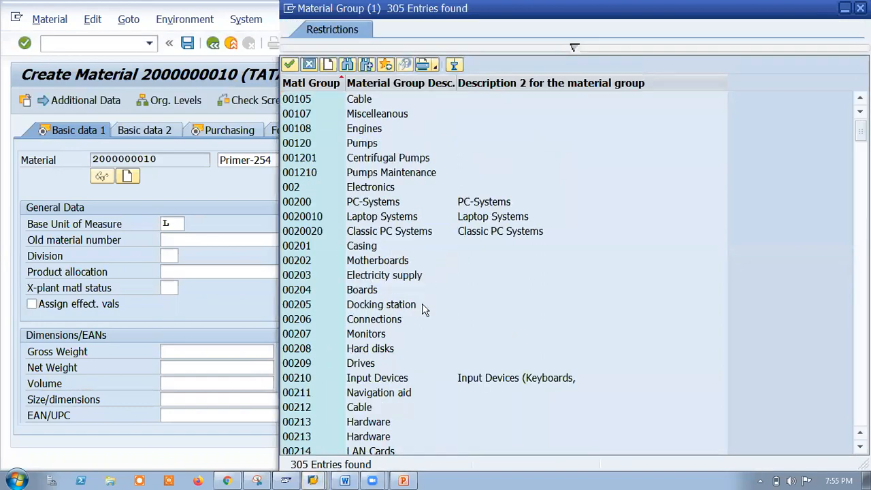
{"action": "scroll", "coordinate": [422, 310], "scroll_direction": "down", "scroll_amount": 20}
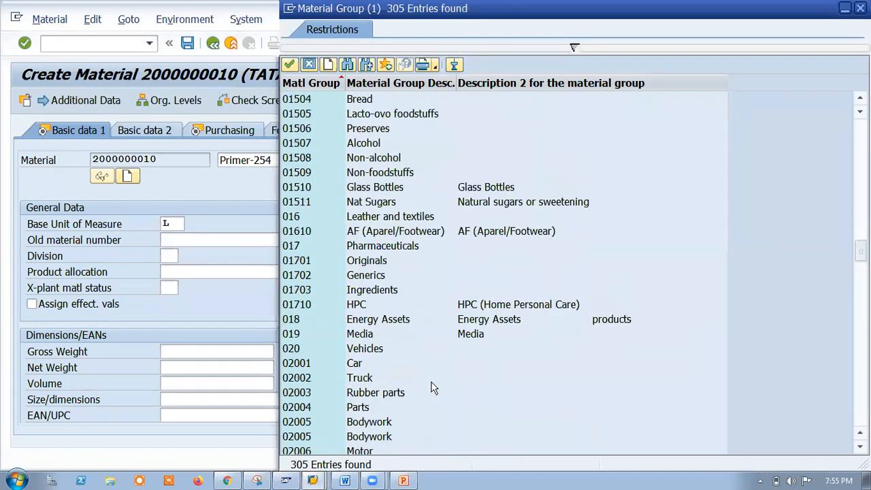
{"action": "scroll", "coordinate": [431, 387], "scroll_direction": "down", "scroll_amount": 20}
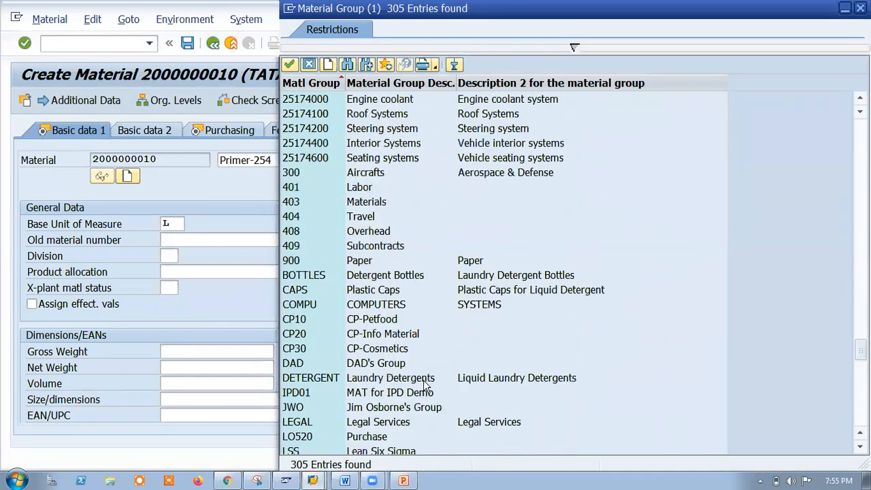
{"action": "scroll", "coordinate": [426, 385], "scroll_direction": "down", "scroll_amount": 19}
{"action": "scroll", "coordinate": [400, 317], "scroll_direction": "down", "scroll_amount": 4}
{"action": "scroll", "coordinate": [401, 323], "scroll_direction": "up", "scroll_amount": 20}
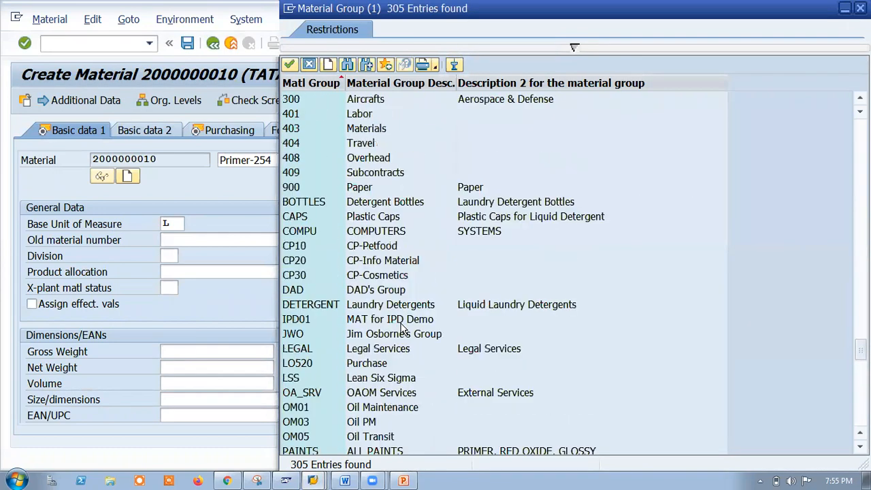
{"action": "scroll", "coordinate": [401, 331], "scroll_direction": "up", "scroll_amount": 3}
{"action": "scroll", "coordinate": [402, 328], "scroll_direction": "up", "scroll_amount": 20}
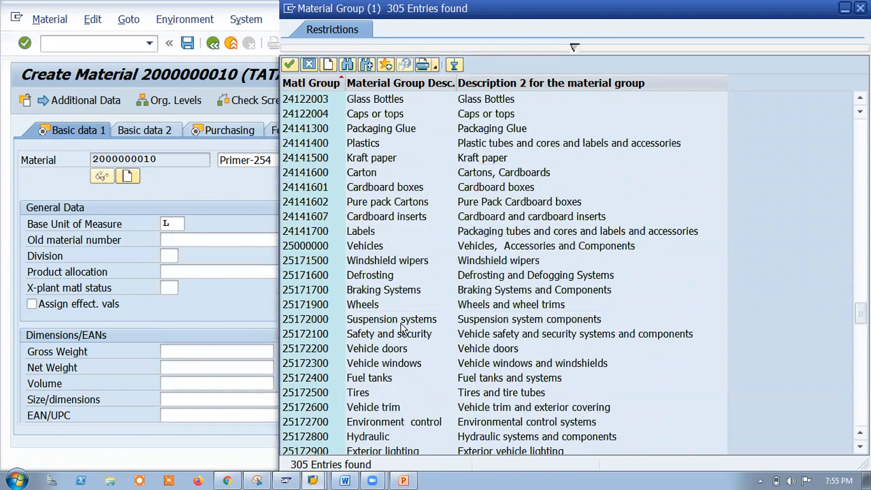
{"action": "scroll", "coordinate": [402, 329], "scroll_direction": "up", "scroll_amount": 6}
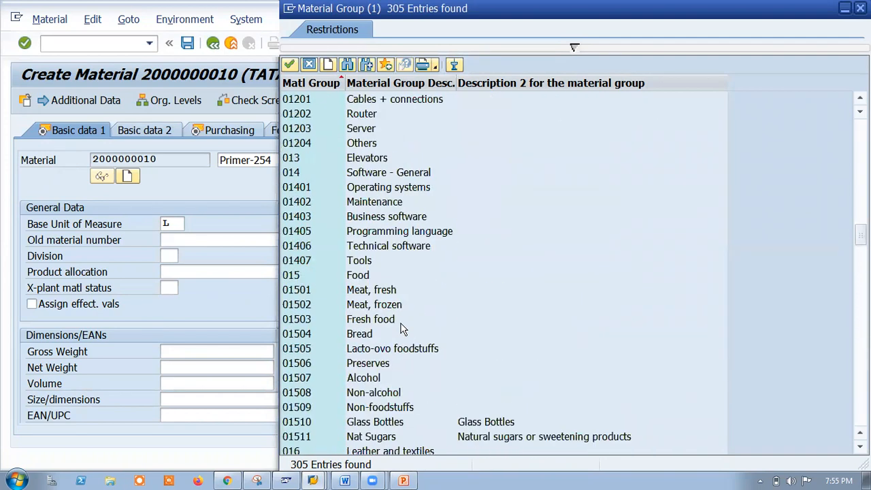
{"action": "scroll", "coordinate": [402, 329], "scroll_direction": "up", "scroll_amount": 10}
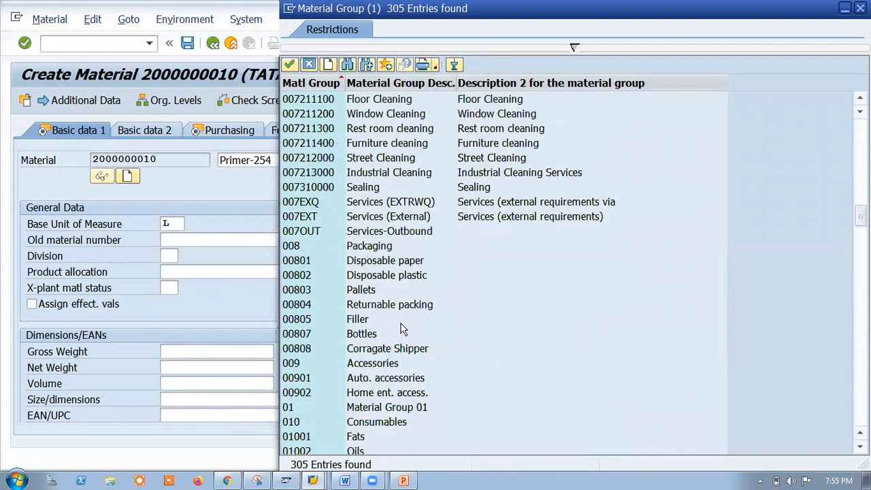
{"action": "scroll", "coordinate": [401, 329], "scroll_direction": "up", "scroll_amount": 20}
{"action": "scroll", "coordinate": [401, 329], "scroll_direction": "down", "scroll_amount": 20}
{"action": "scroll", "coordinate": [405, 407], "scroll_direction": "down", "scroll_amount": 20}
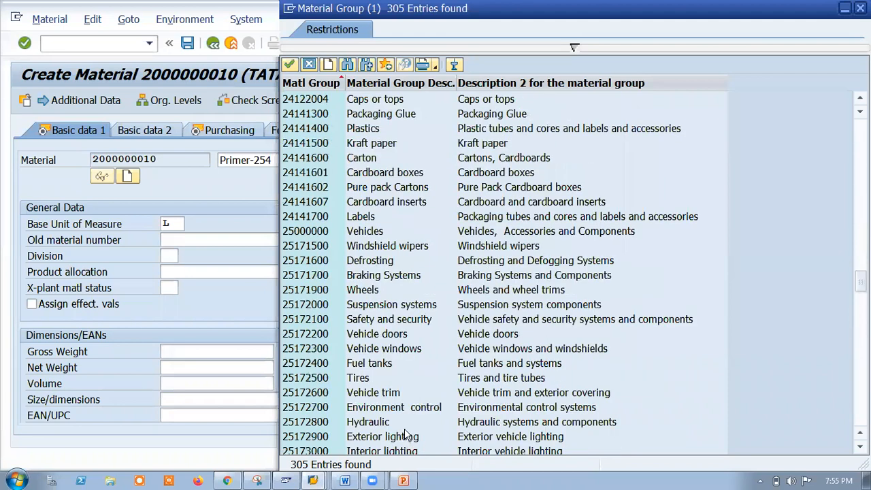
{"action": "scroll", "coordinate": [406, 434], "scroll_direction": "down", "scroll_amount": 15}
Search the material group list for 'h' and scroll through the results.
{"action": "left_click", "coordinate": [347, 64]}
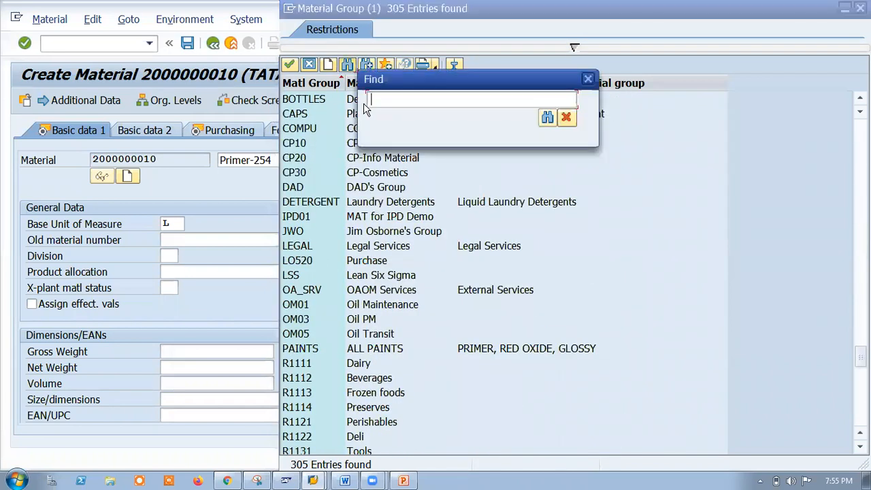
{"action": "type", "text": "h"}
{"action": "key", "text": "Return"}
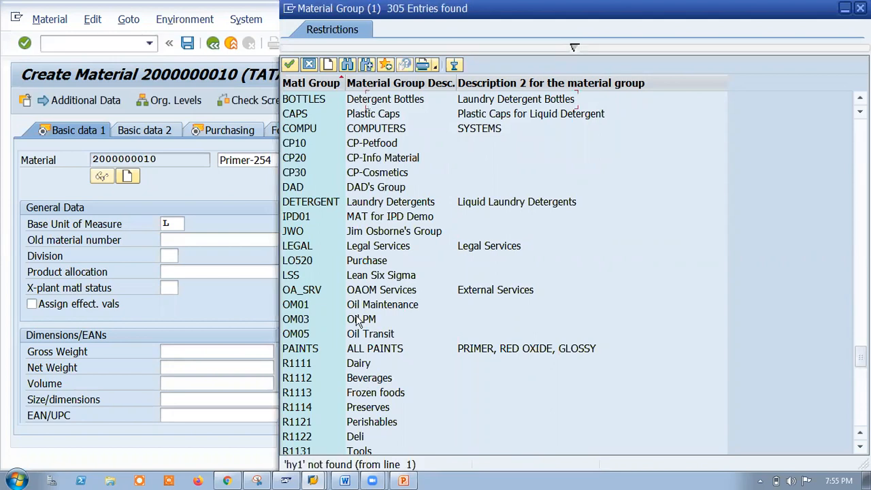
{"action": "scroll", "coordinate": [359, 321], "scroll_direction": "down", "scroll_amount": 4}
{"action": "scroll", "coordinate": [351, 268], "scroll_direction": "up", "scroll_amount": 2}
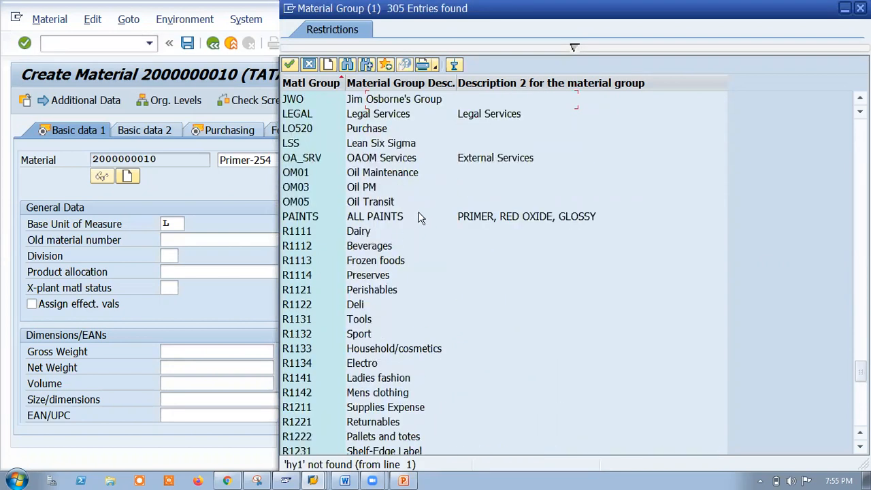
{"action": "scroll", "coordinate": [425, 262], "scroll_direction": "down", "scroll_amount": 15}
{"action": "scroll", "coordinate": [429, 321], "scroll_direction": "up", "scroll_amount": 8}
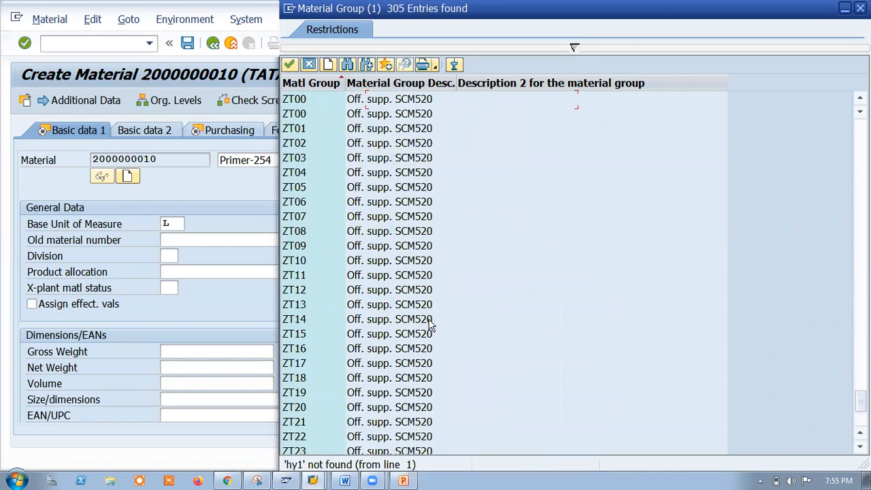
{"action": "scroll", "coordinate": [429, 324], "scroll_direction": "up", "scroll_amount": 9}
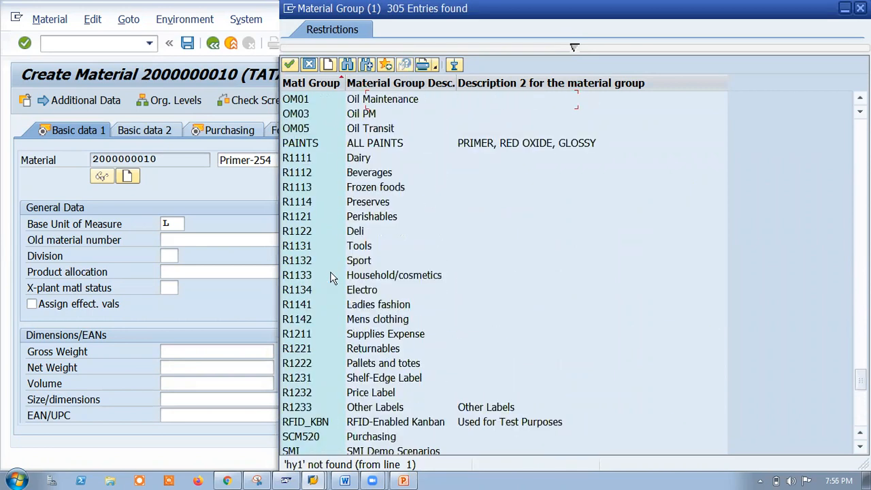
{"action": "scroll", "coordinate": [331, 276], "scroll_direction": "up", "scroll_amount": 1}
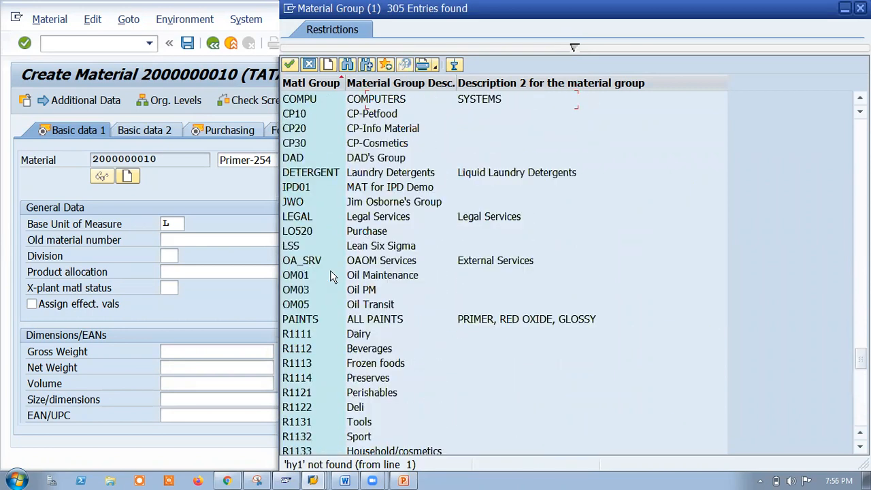
{"action": "scroll", "coordinate": [413, 267], "scroll_direction": "up", "scroll_amount": 3}
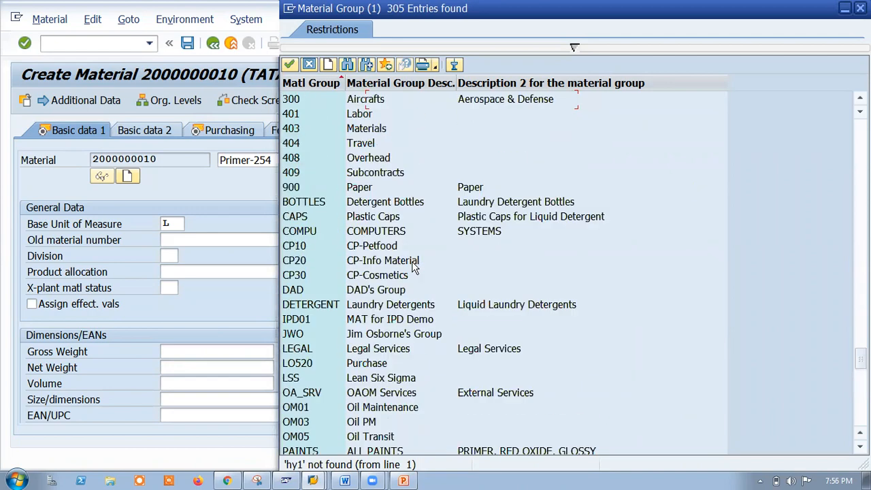
{"action": "scroll", "coordinate": [414, 267], "scroll_direction": "up", "scroll_amount": 3}
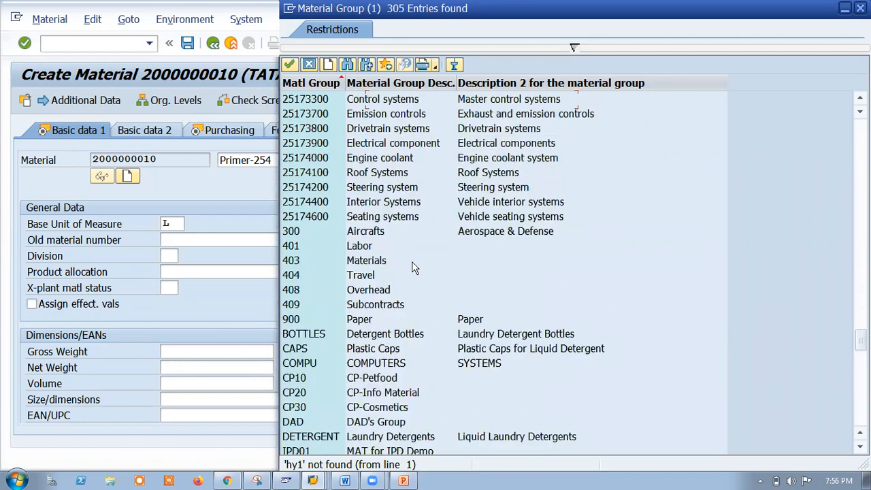
{"action": "scroll", "coordinate": [414, 267], "scroll_direction": "up", "scroll_amount": 17}
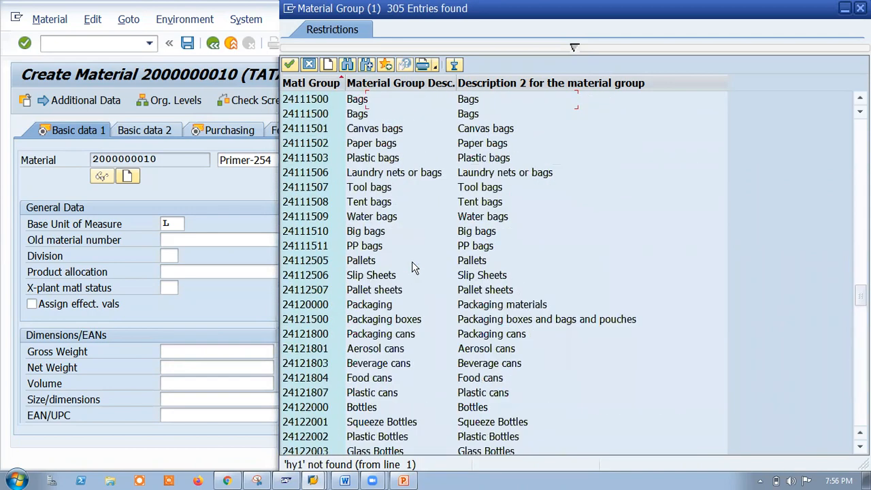
{"action": "scroll", "coordinate": [414, 267], "scroll_direction": "up", "scroll_amount": 7}
{"action": "scroll", "coordinate": [414, 267], "scroll_direction": "up", "scroll_amount": 9}
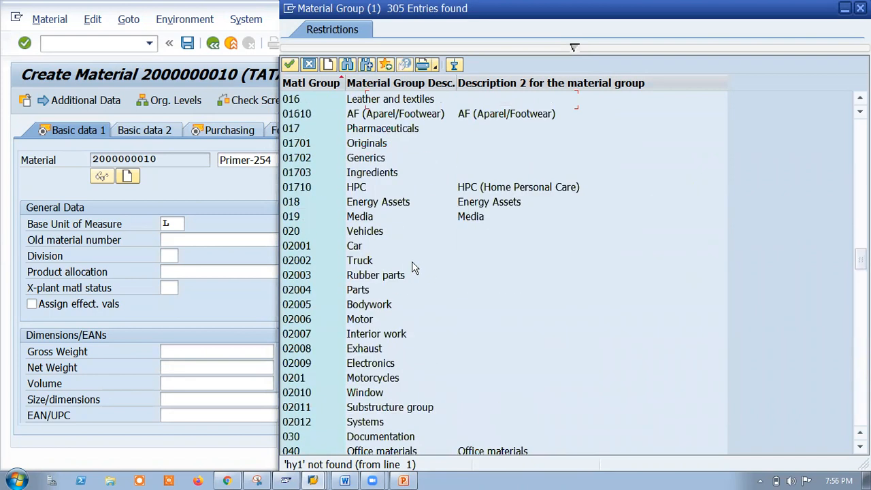
{"action": "scroll", "coordinate": [414, 267], "scroll_direction": "up", "scroll_amount": 6}
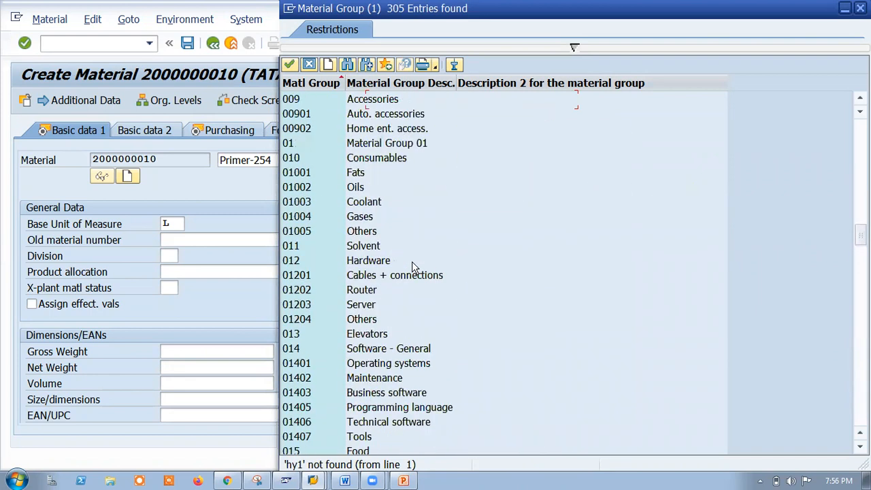
{"action": "scroll", "coordinate": [414, 267], "scroll_direction": "up", "scroll_amount": 4}
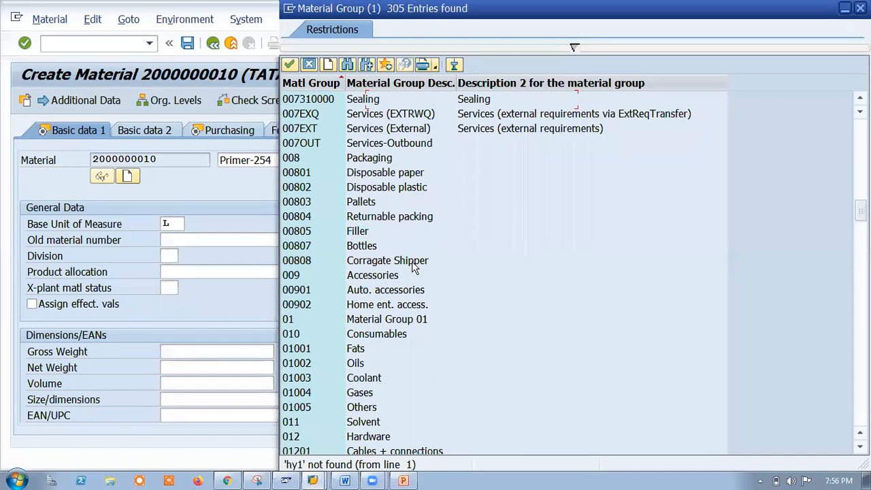
{"action": "scroll", "coordinate": [414, 266], "scroll_direction": "up", "scroll_amount": 3}
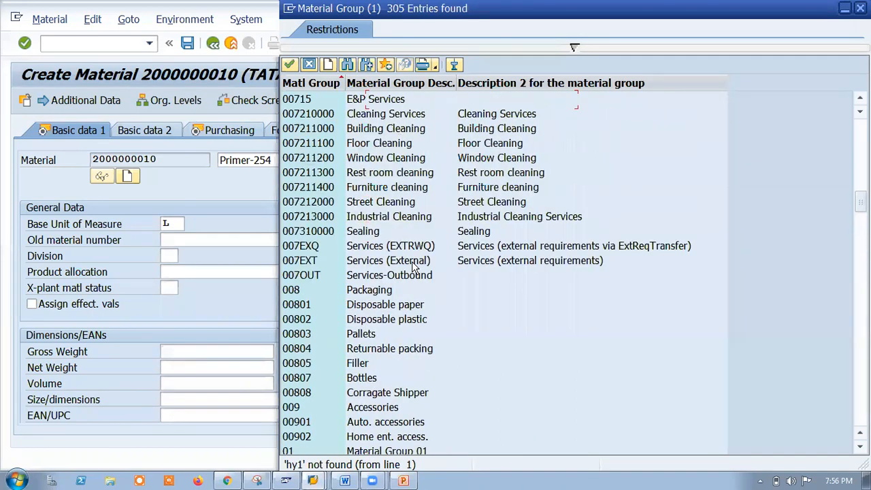
{"action": "scroll", "coordinate": [412, 267], "scroll_direction": "up", "scroll_amount": 1}
{"action": "scroll", "coordinate": [401, 198], "scroll_direction": "up", "scroll_amount": 5}
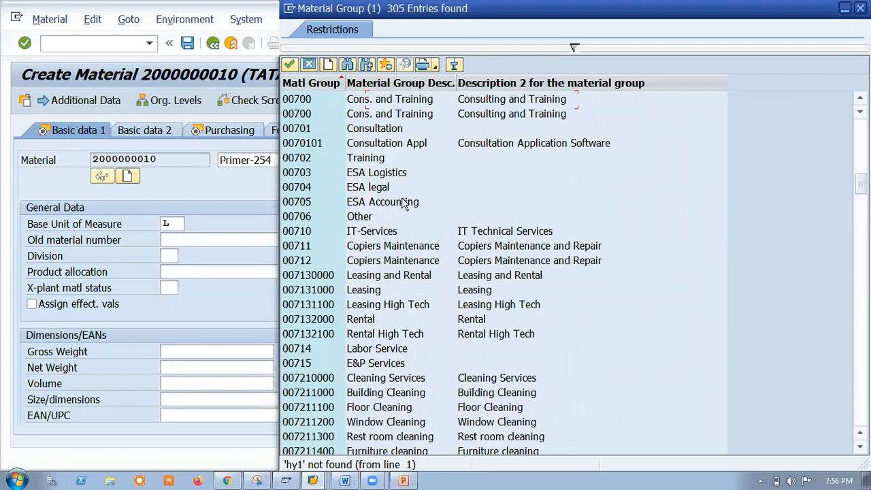
{"action": "scroll", "coordinate": [402, 202], "scroll_direction": "up", "scroll_amount": 19}
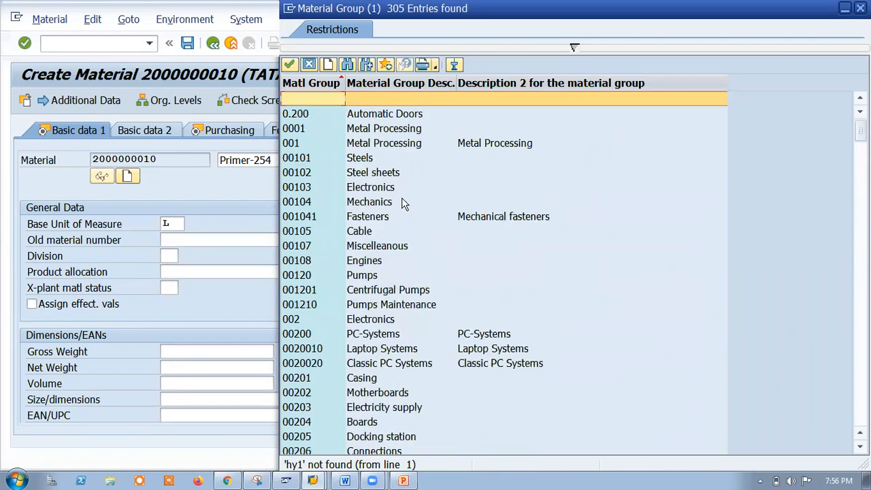
Search the material group list for 'pai' to bring up PAINTS.
{"action": "left_click", "coordinate": [347, 64]}
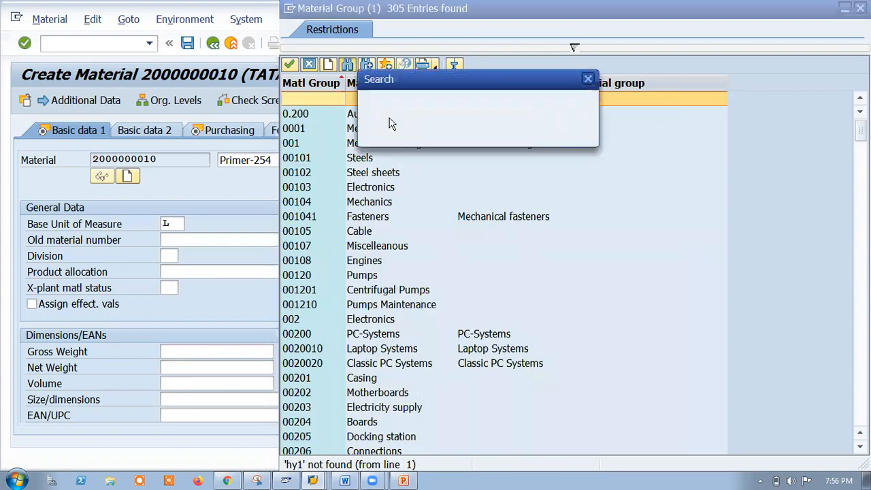
{"action": "type", "text": "paint"}
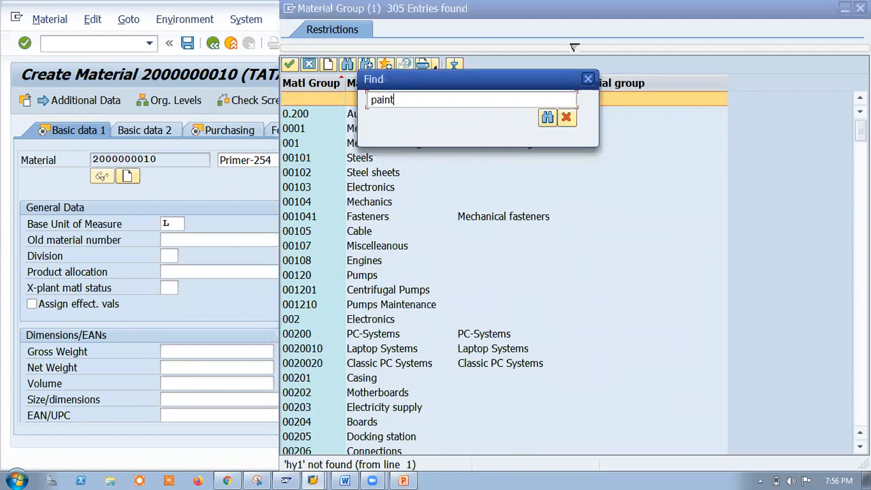
{"action": "key", "text": "Return"}
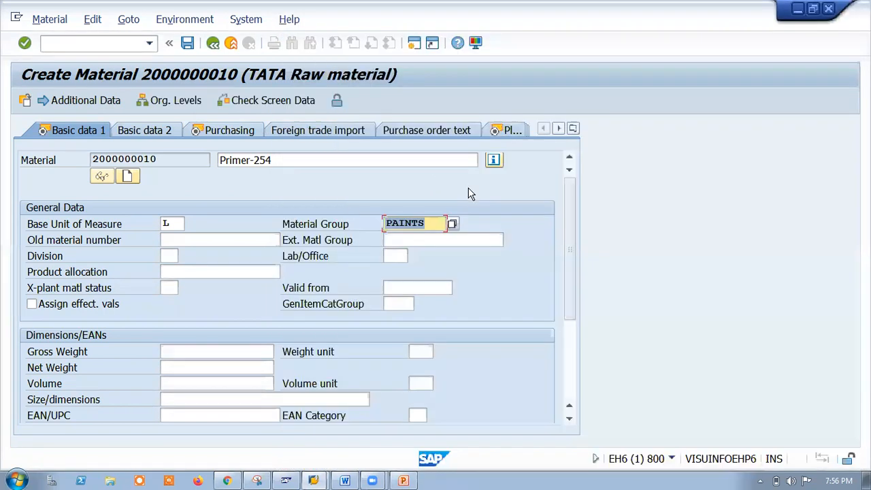
Assign purchasing group HY1 (RAW MATERIALS) on the Purchasing view.
{"action": "left_click", "coordinate": [487, 189]}
{"action": "key", "text": "Return"}
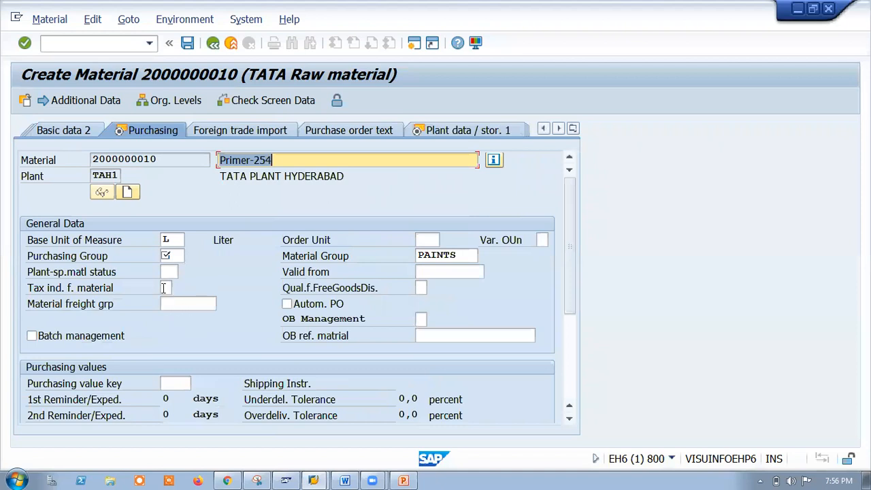
{"action": "left_click", "coordinate": [172, 256]}
{"action": "left_click", "coordinate": [190, 261]}
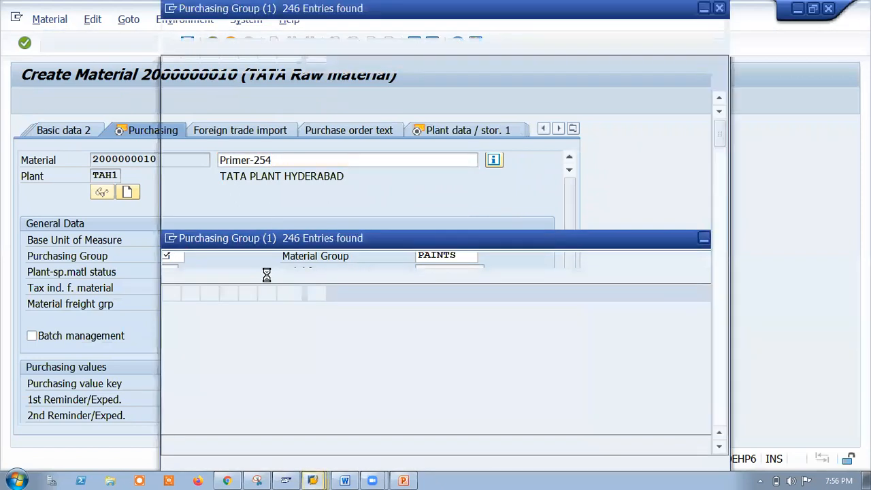
{"action": "scroll", "coordinate": [231, 319], "scroll_direction": "down", "scroll_amount": 20}
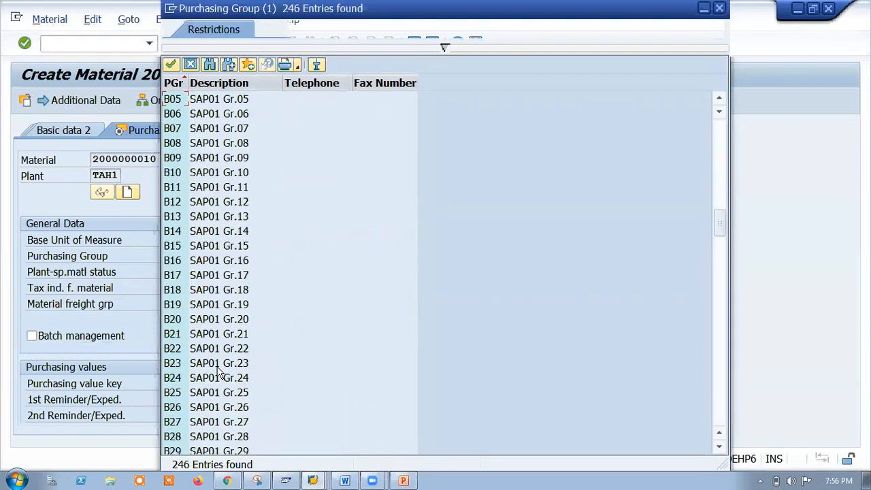
{"action": "scroll", "coordinate": [219, 373], "scroll_direction": "down", "scroll_amount": 20}
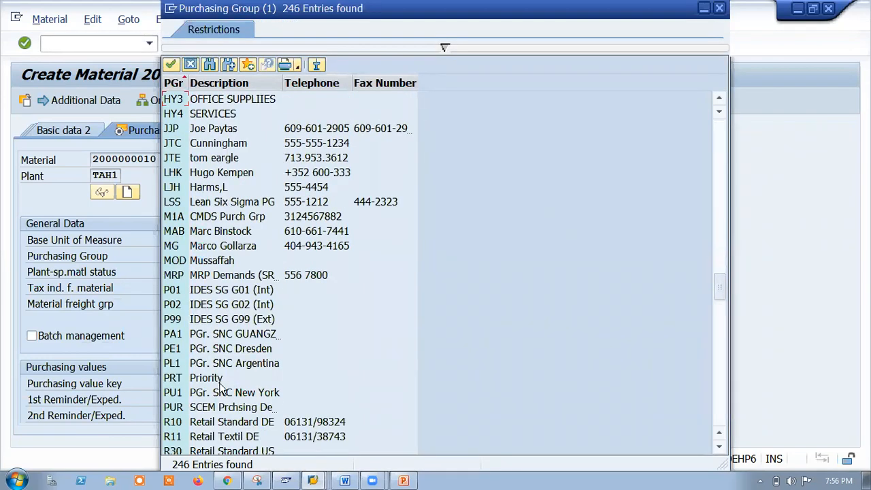
{"action": "scroll", "coordinate": [185, 178], "scroll_direction": "down", "scroll_amount": 1}
{"action": "scroll", "coordinate": [192, 194], "scroll_direction": "up", "scroll_amount": 2}
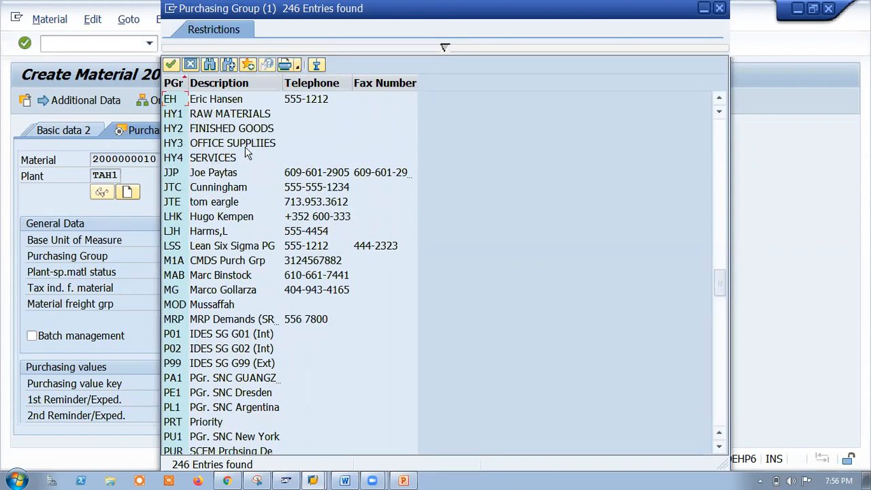
{"action": "double_click", "coordinate": [198, 114]}
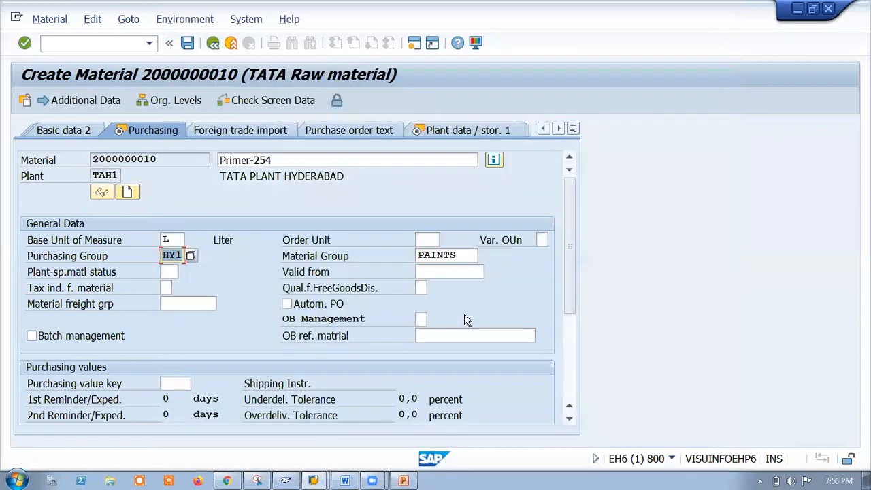
{"action": "key", "text": "Return"}
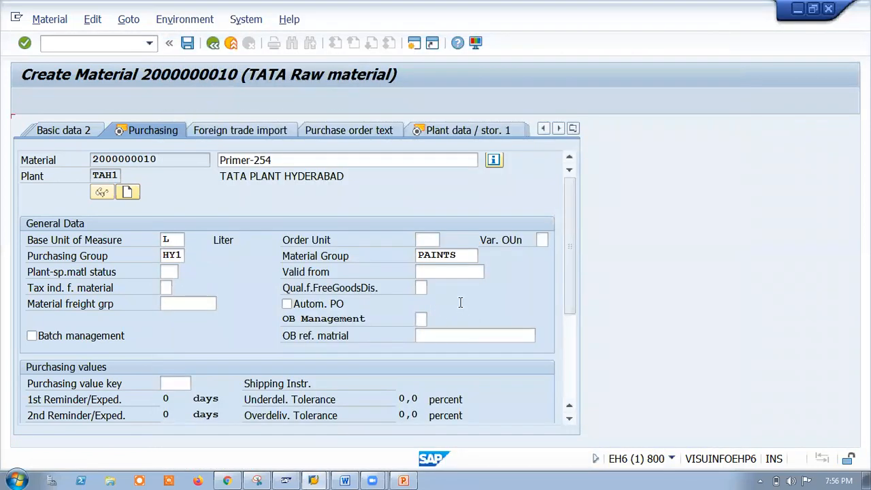
{"action": "key", "text": "Return"}
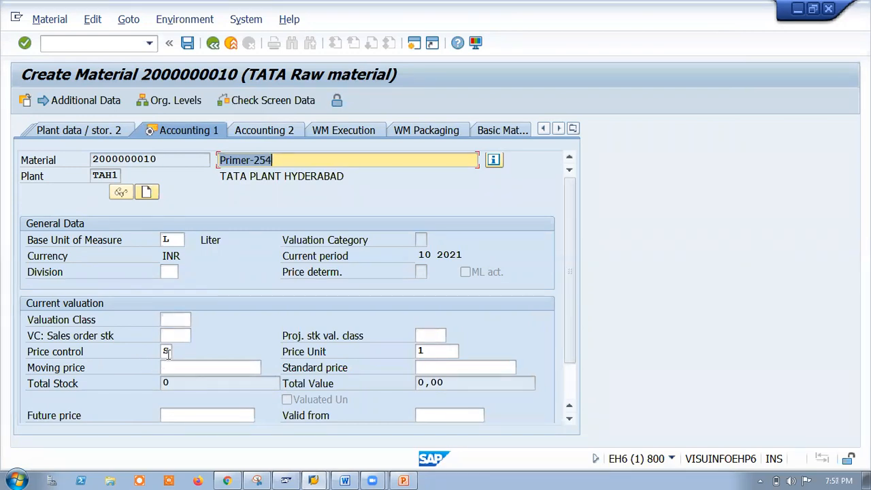
{"action": "left_click", "coordinate": [169, 368]}
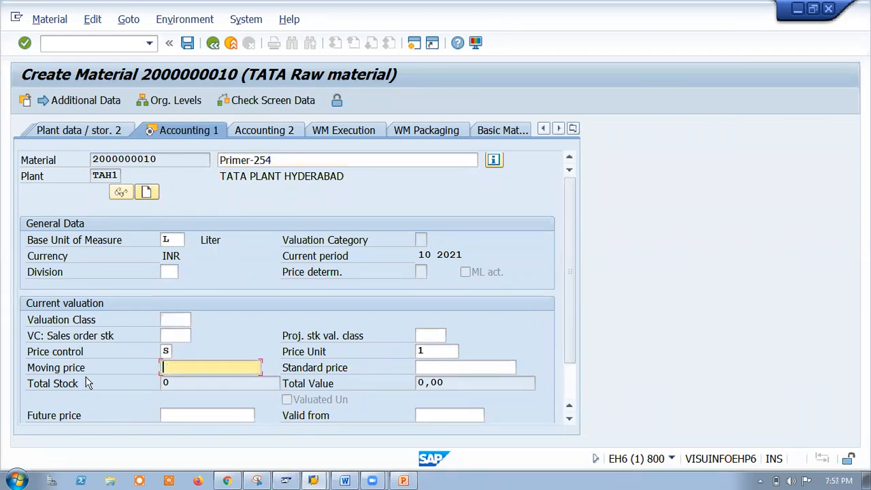
{"action": "left_click", "coordinate": [456, 368]}
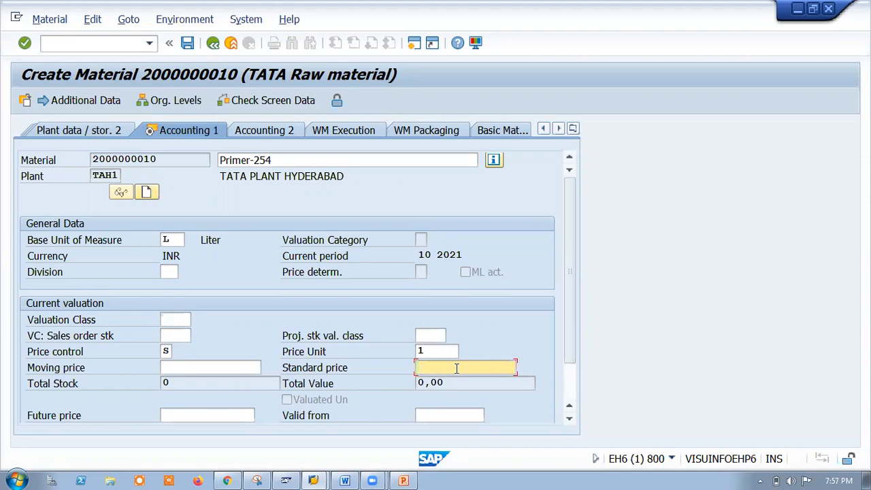
{"action": "type", "text": "250"}
{"action": "key", "text": "Return"}
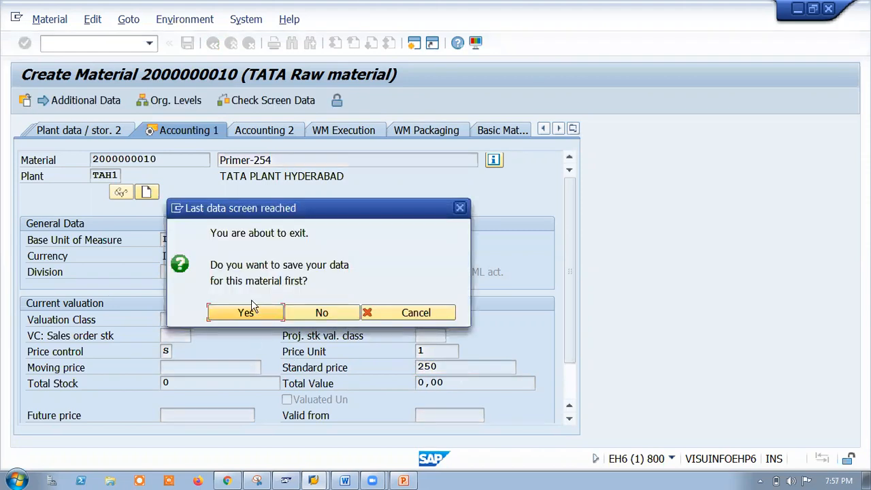
{"action": "left_click", "coordinate": [249, 314]}
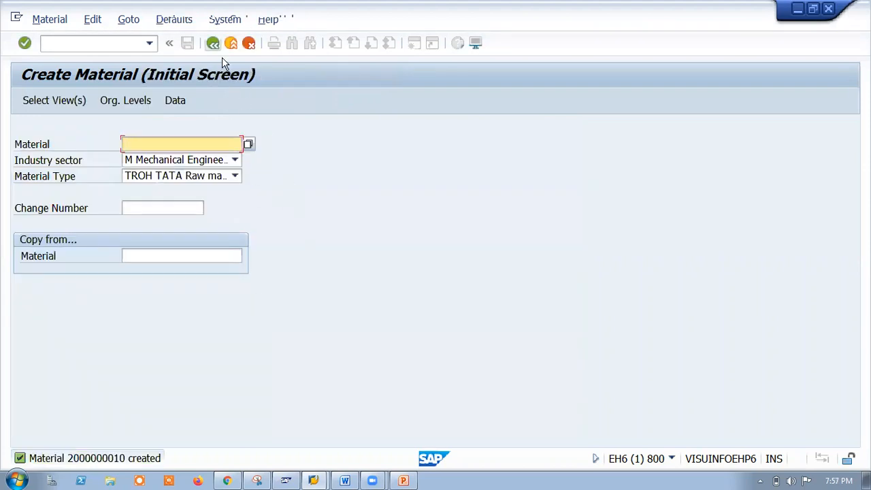
{"action": "key", "text": "F3"}
Run the MM60 materials list for plant TAH1 with the material number cleared.
{"action": "type", "text": "mm"}
{"action": "key", "text": "Return"}
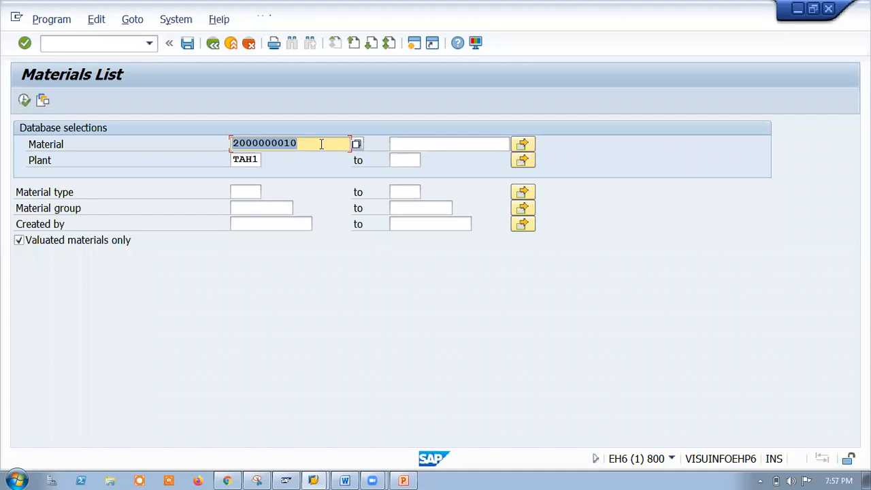
{"action": "key", "text": "Delete"}
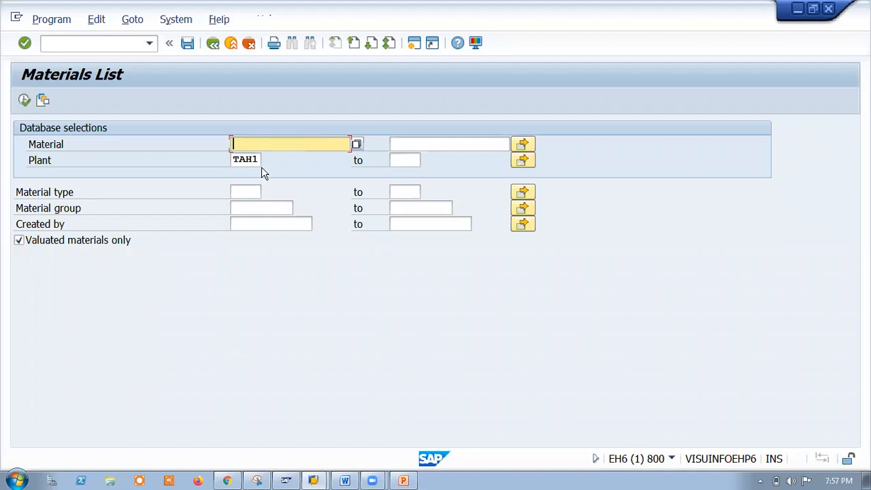
{"action": "left_click", "coordinate": [259, 158]}
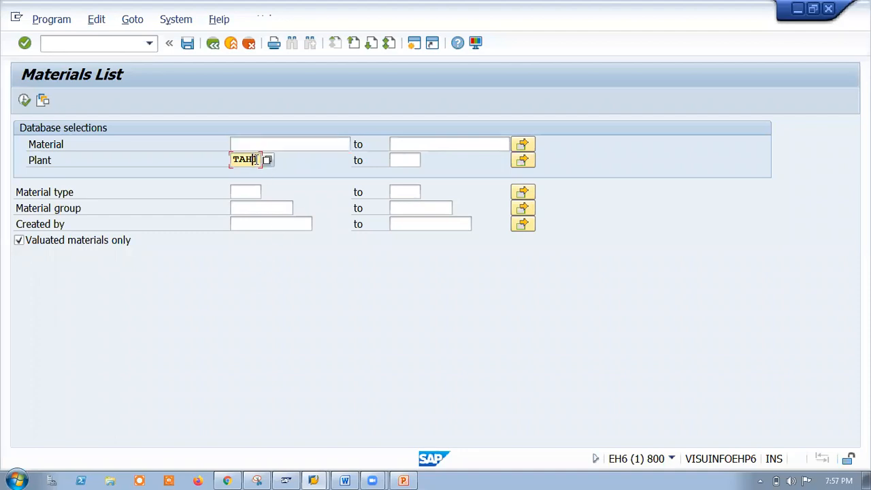
{"action": "left_click", "coordinate": [403, 162]}
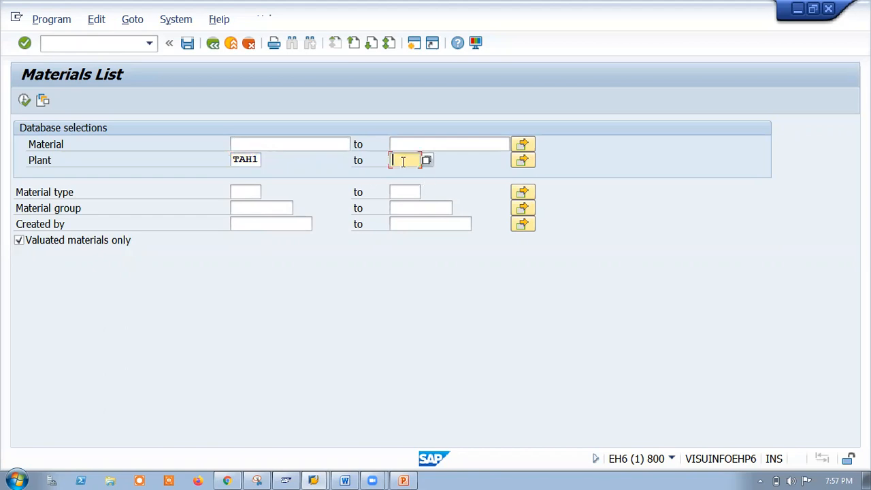
{"action": "left_click", "coordinate": [23, 101]}
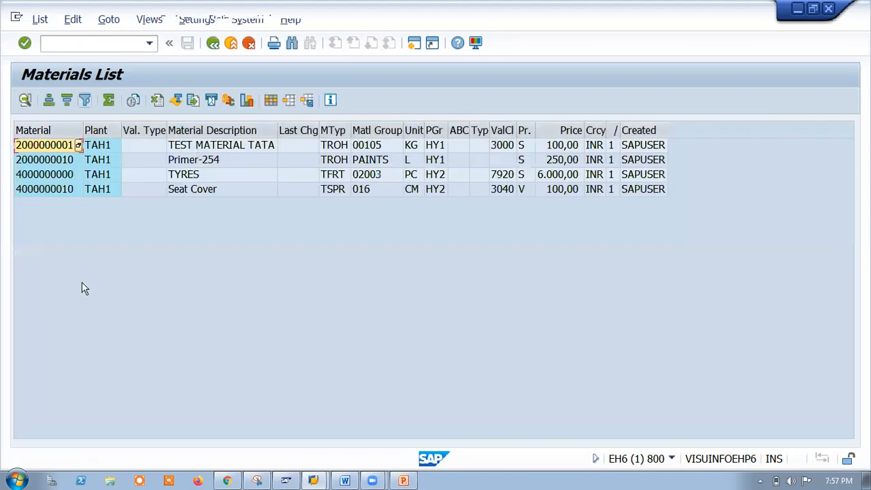
Review the TYRES, Primer-254 and TEST MATERIAL TATA rows, then return to the main menu.
{"action": "left_click", "coordinate": [180, 193]}
{"action": "left_click", "coordinate": [187, 177]}
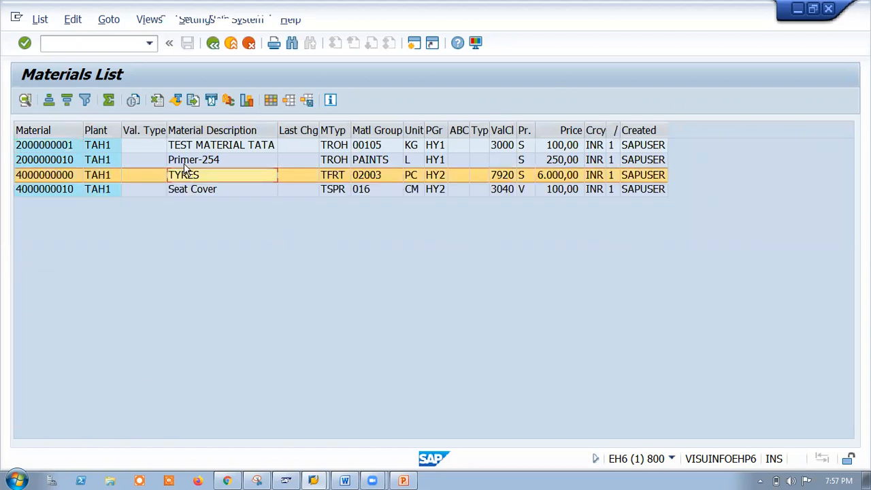
{"action": "left_click", "coordinate": [184, 160]}
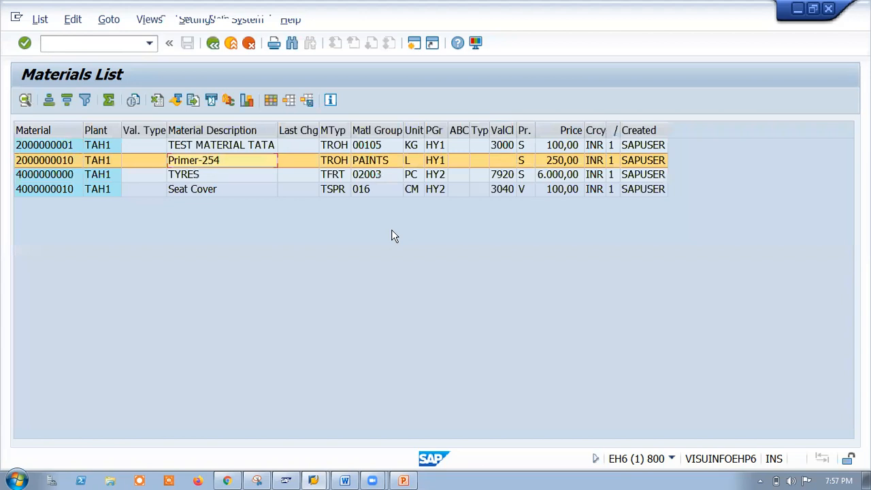
{"action": "left_click", "coordinate": [192, 146]}
{"action": "left_click", "coordinate": [239, 233]}
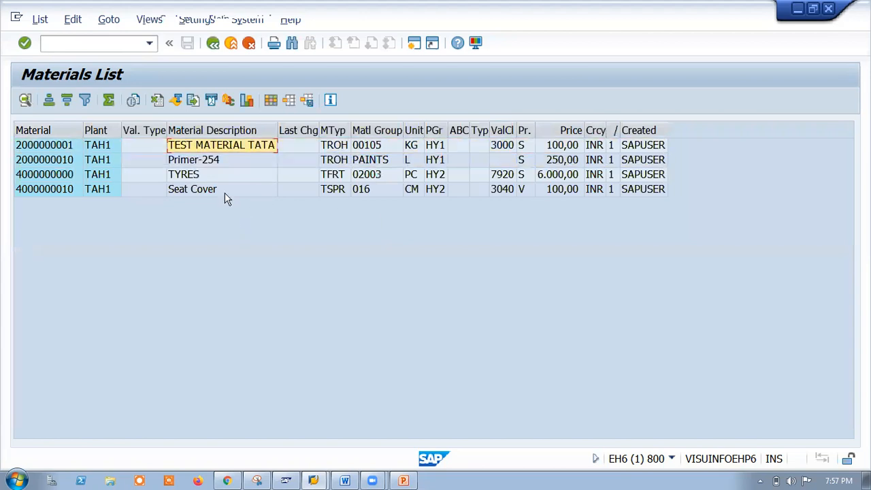
{"action": "left_click", "coordinate": [213, 45]}
{"action": "left_click", "coordinate": [214, 46]}
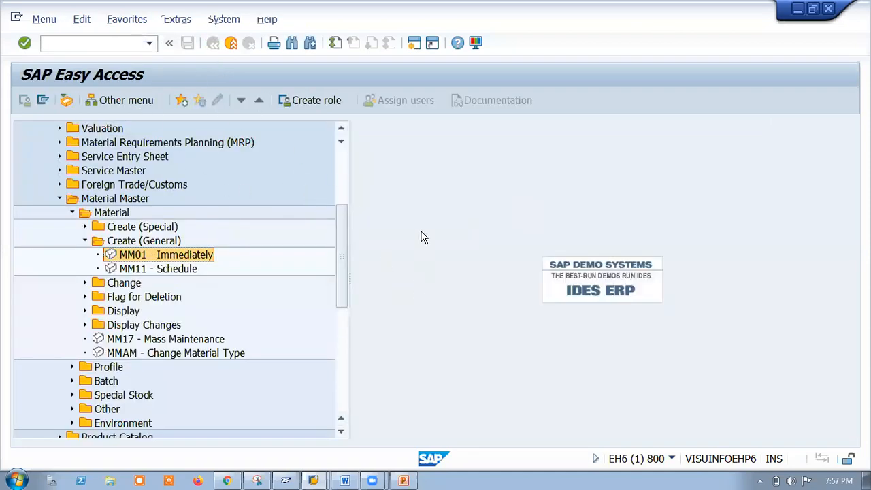
Minimize SAP GUI and bring the Vendor Master presentation back in PowerPoint.
{"action": "left_click", "coordinate": [797, 8]}
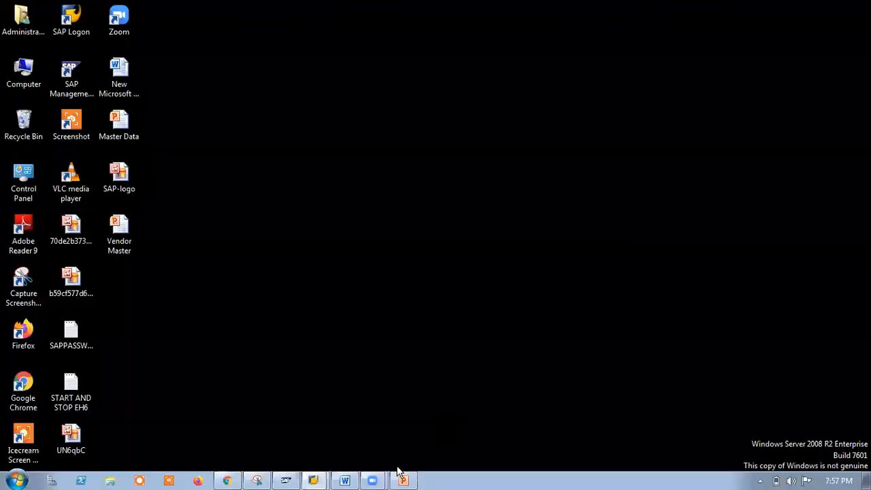
{"action": "left_click", "coordinate": [405, 481]}
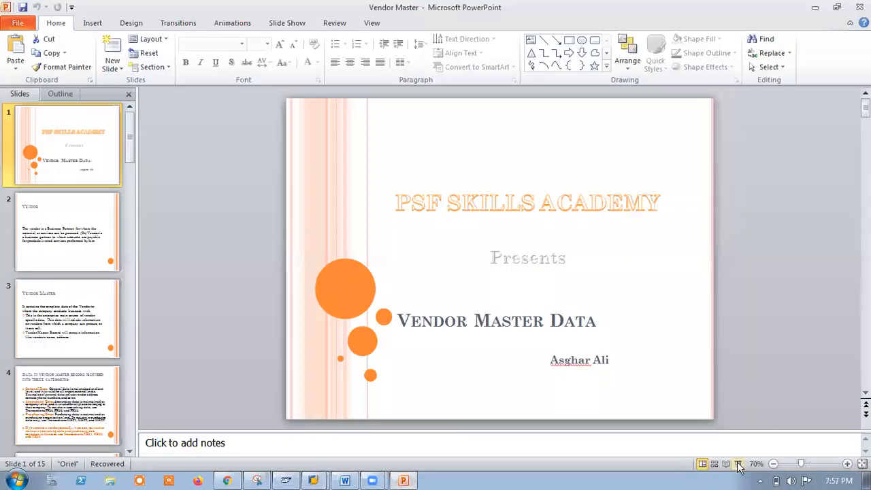
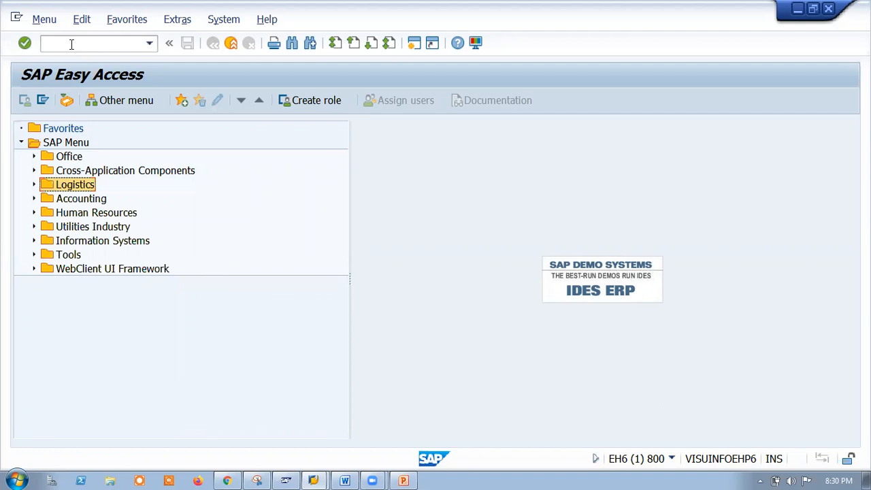
Start the customizing implementation guide with the SPRO transaction.
{"action": "left_click", "coordinate": [71, 43]}
{"action": "type", "text": "spr"}
{"action": "key", "text": "Return"}
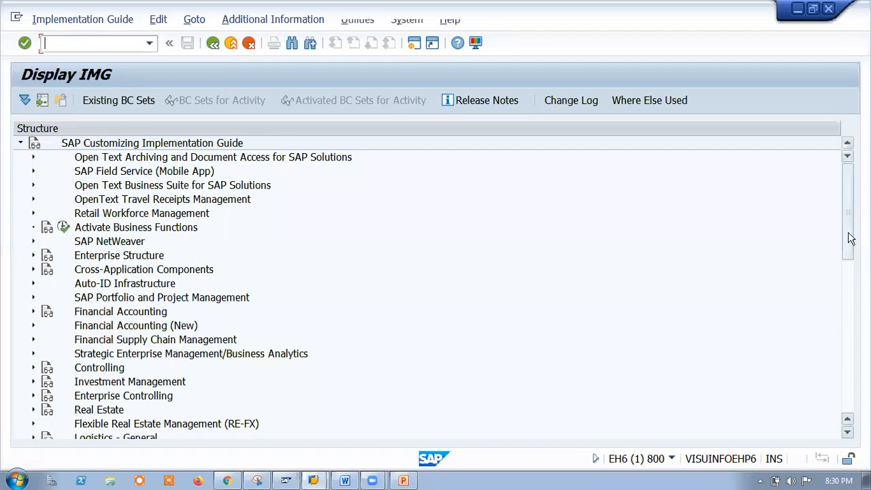
Under Logistics - General > Business Partner > Vendors > Control, run Define Account Groups and Field Selection (Vendor).
{"action": "scroll", "coordinate": [848, 239], "scroll_direction": "down", "scroll_amount": 4}
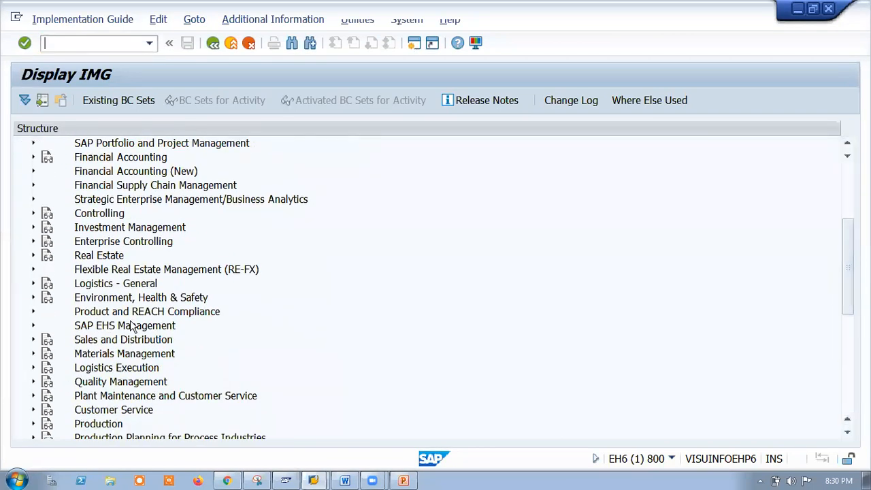
{"action": "left_click", "coordinate": [33, 284]}
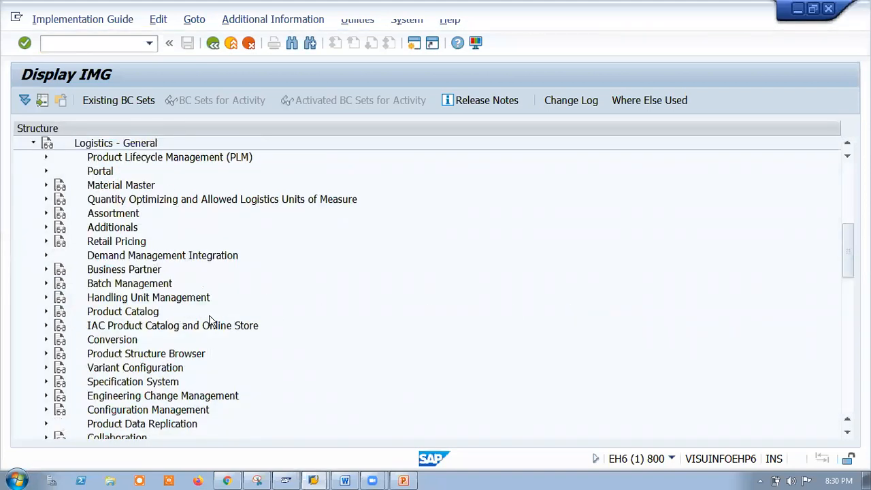
{"action": "left_click", "coordinate": [45, 270]}
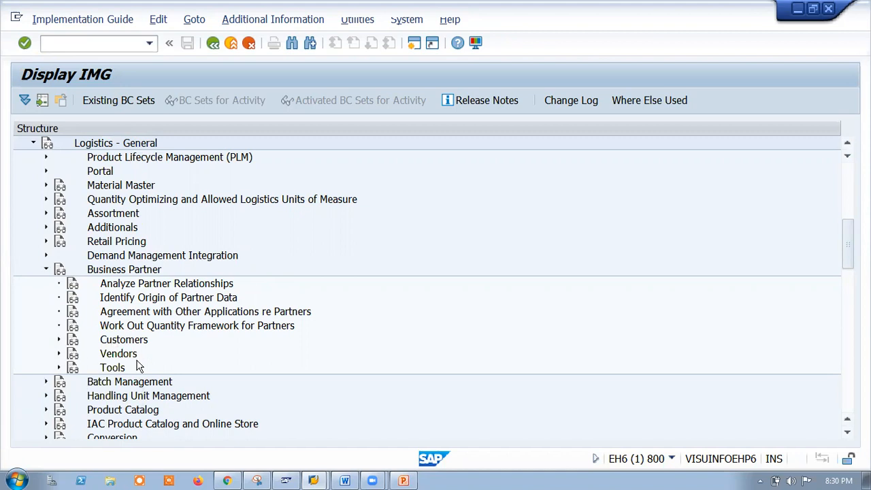
{"action": "left_click", "coordinate": [59, 354]}
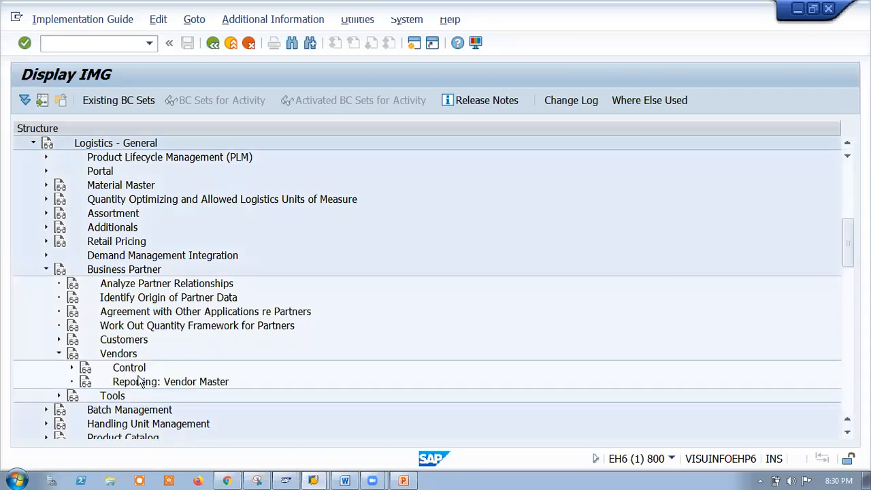
{"action": "left_click", "coordinate": [72, 367]}
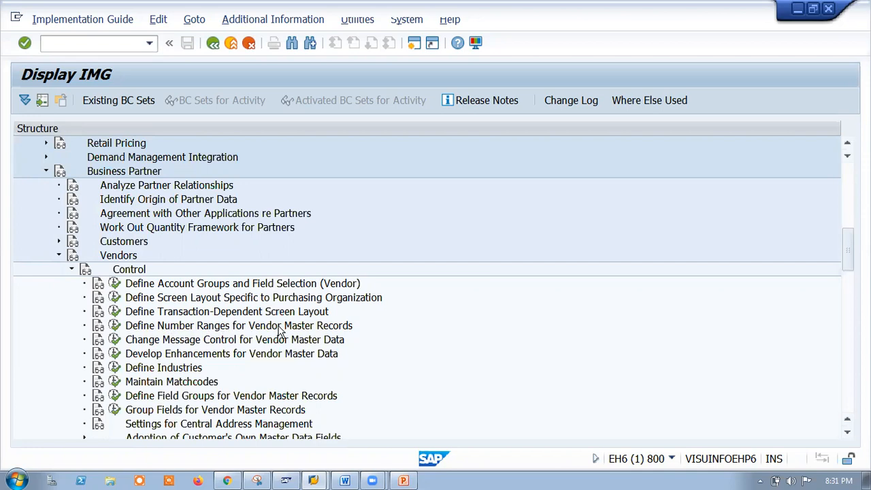
{"action": "left_click", "coordinate": [115, 284]}
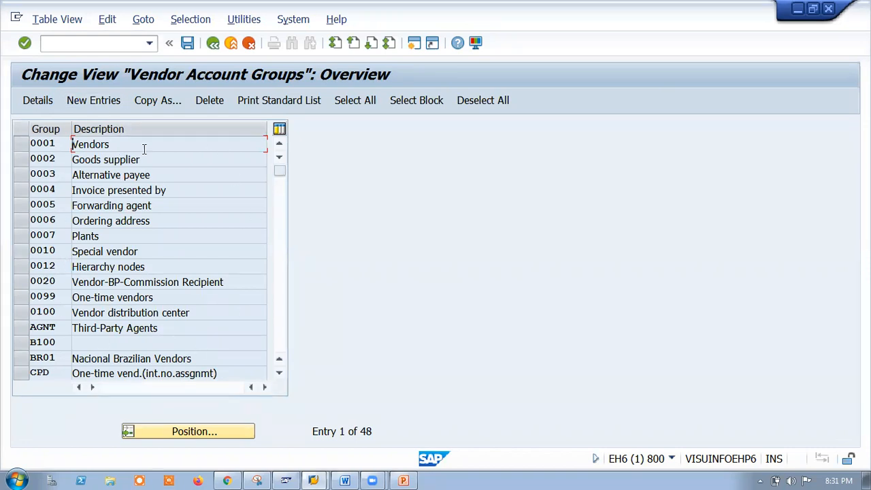
Select account group 0002 Goods supplier and copy it as a new entry.
{"action": "left_click_drag", "start_coordinate": [285, 178], "coordinate": [278, 350]}
{"action": "left_click_drag", "start_coordinate": [285, 236], "coordinate": [286, 154]}
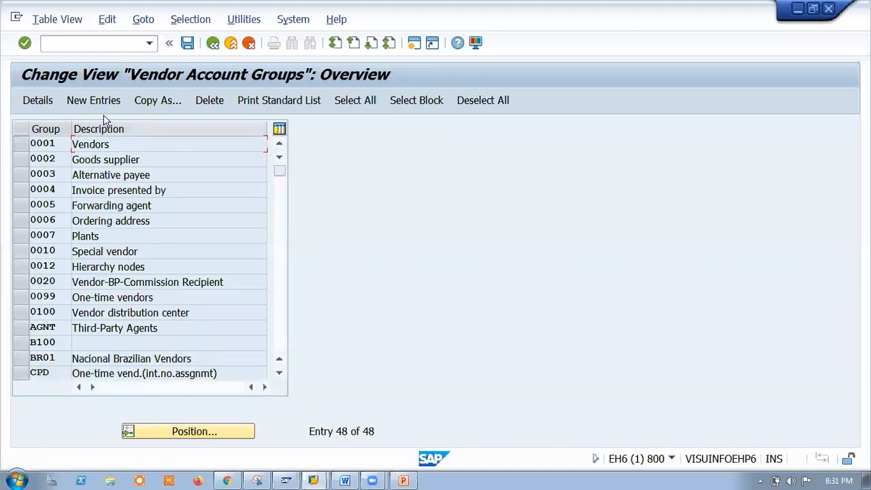
{"action": "left_click", "coordinate": [21, 159]}
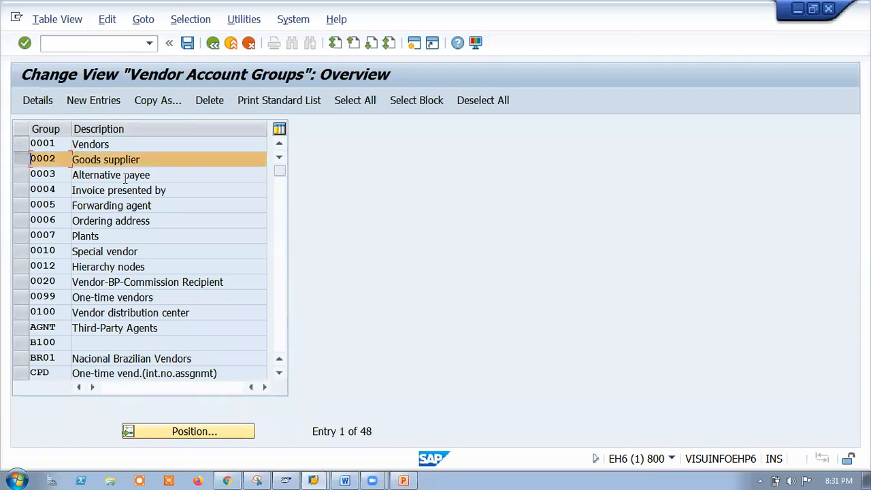
{"action": "left_click", "coordinate": [156, 102]}
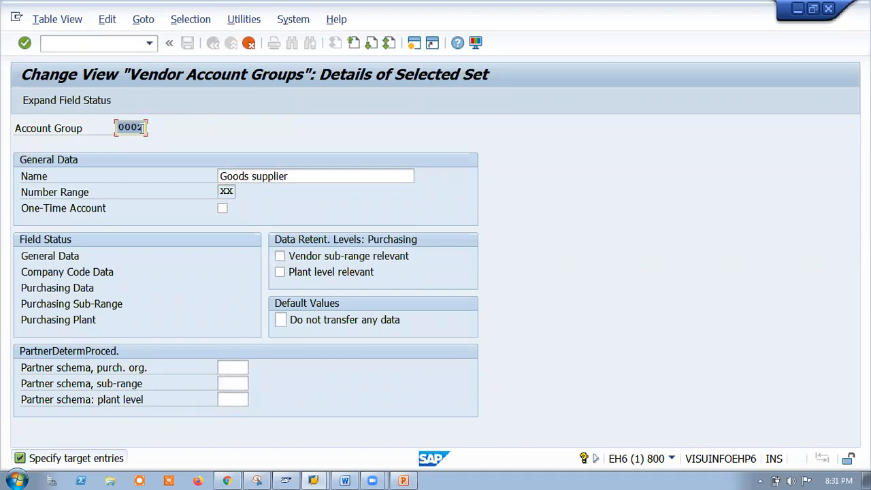
Replace the copied account group code 0002 with the new code TV00.
{"action": "key", "text": "BackSpace"}
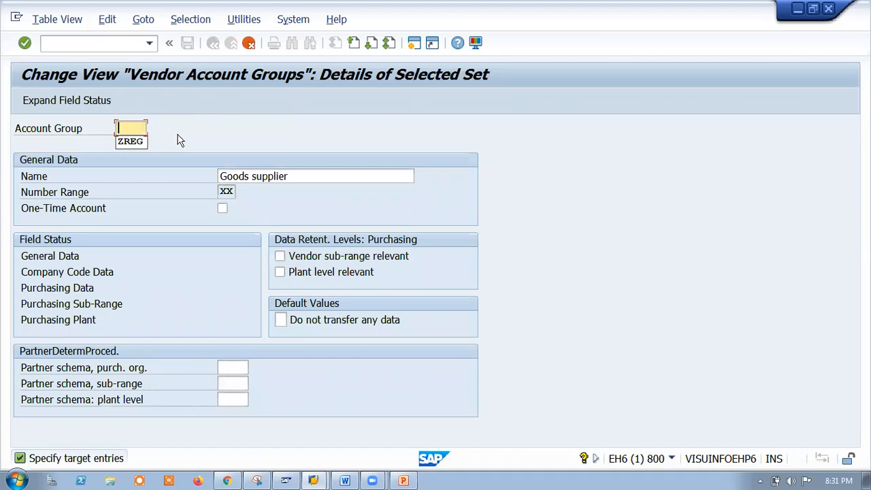
{"action": "type", "text": "Z"}
{"action": "type", "text": "TV"}
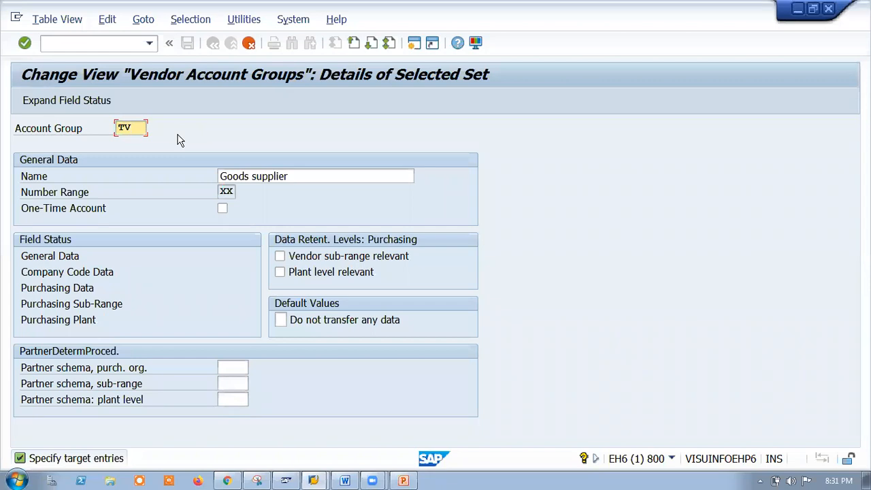
{"action": "type", "text": "01"}
{"action": "key", "text": "BackSpace"}
{"action": "type", "text": "0"}
Change the group name to 'Tata Goods suppliers'.
{"action": "left_click_drag", "start_coordinate": [120, 128], "coordinate": [160, 130]}
{"action": "left_click", "coordinate": [219, 176]}
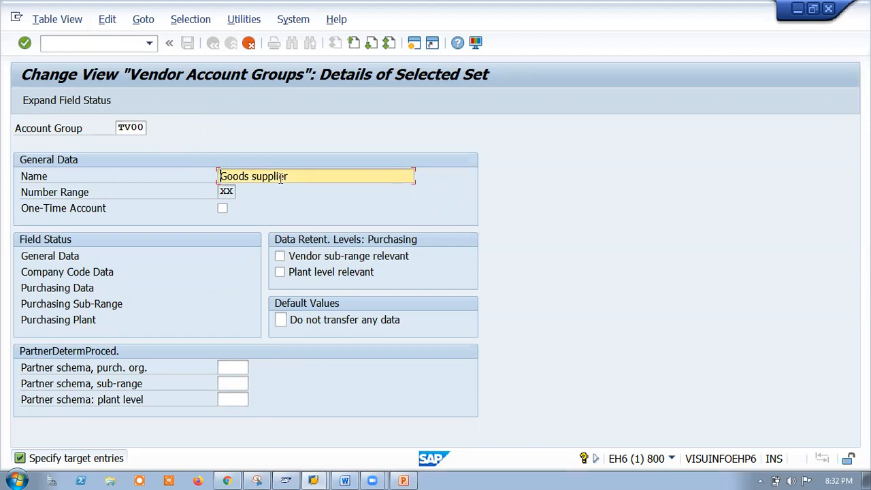
{"action": "type", "text": "Tata"}
{"action": "left_click", "coordinate": [389, 173]}
{"action": "type", "text": "s"}
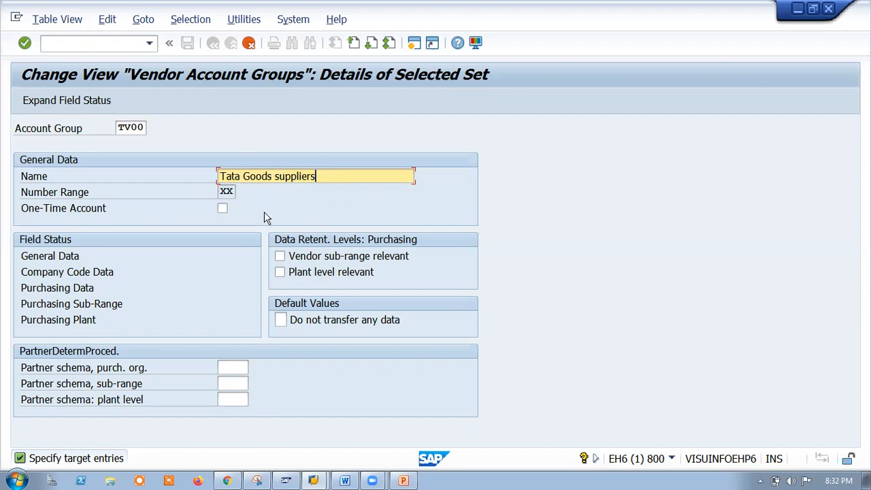
{"action": "left_click", "coordinate": [405, 481]}
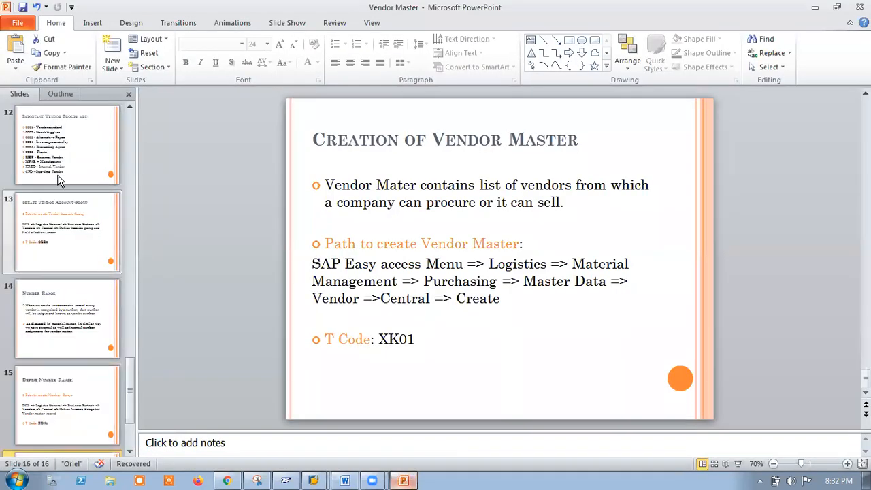
{"action": "scroll", "coordinate": [60, 169], "scroll_direction": "up", "scroll_amount": 3}
{"action": "left_click", "coordinate": [60, 170]}
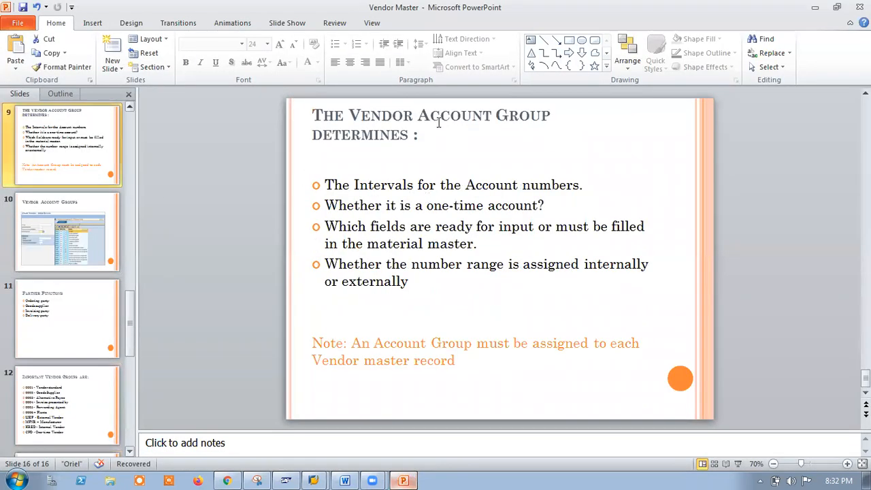
{"action": "left_click_drag", "start_coordinate": [580, 185], "coordinate": [325, 179]}
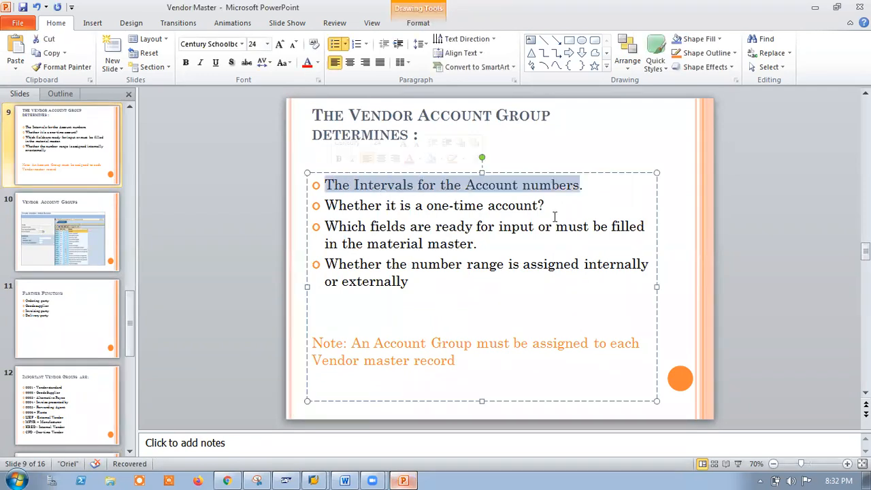
{"action": "left_click_drag", "start_coordinate": [548, 206], "coordinate": [324, 206]}
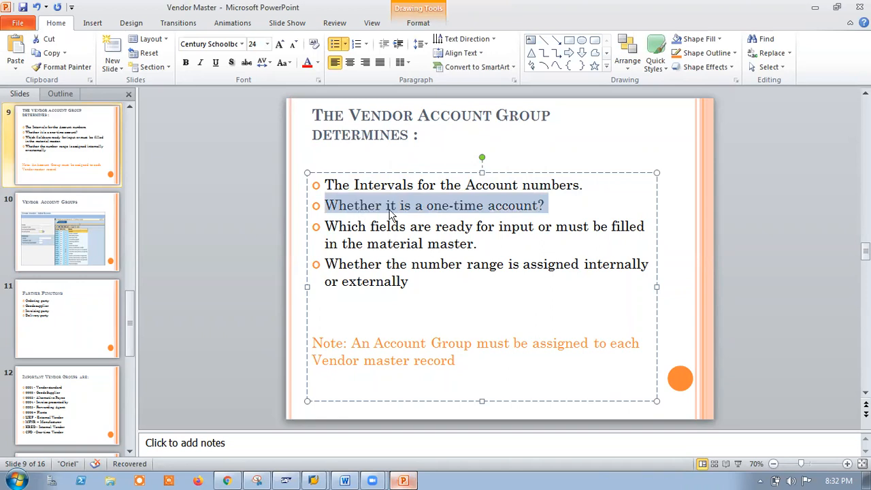
{"action": "left_click", "coordinate": [814, 10]}
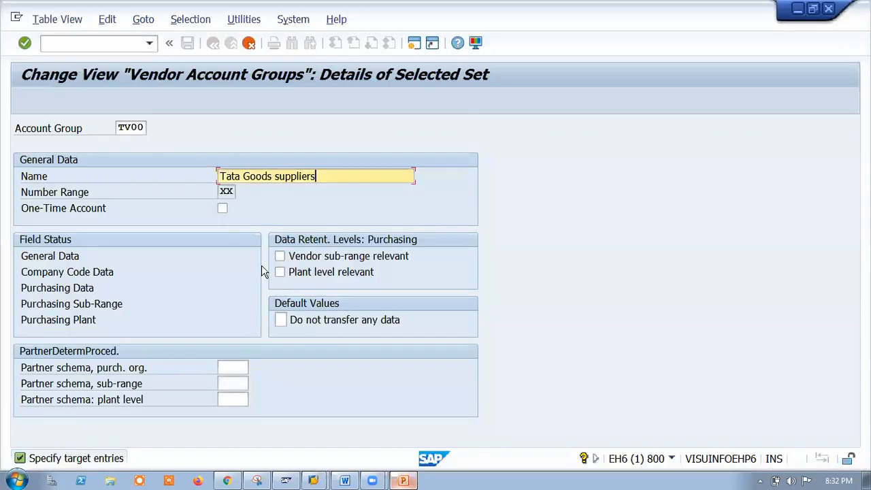
Leave One-Time Account unchecked and list the vendor number ranges for the Number Range field.
{"action": "left_click", "coordinate": [223, 209]}
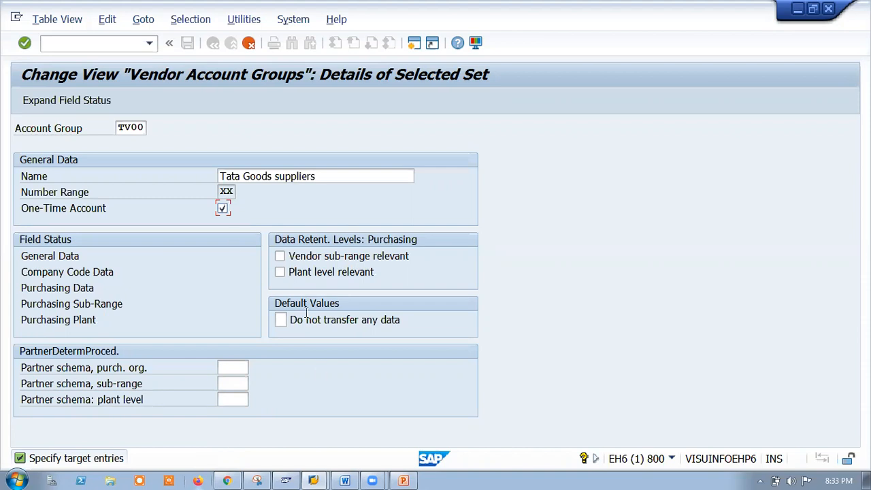
{"action": "left_click", "coordinate": [222, 210]}
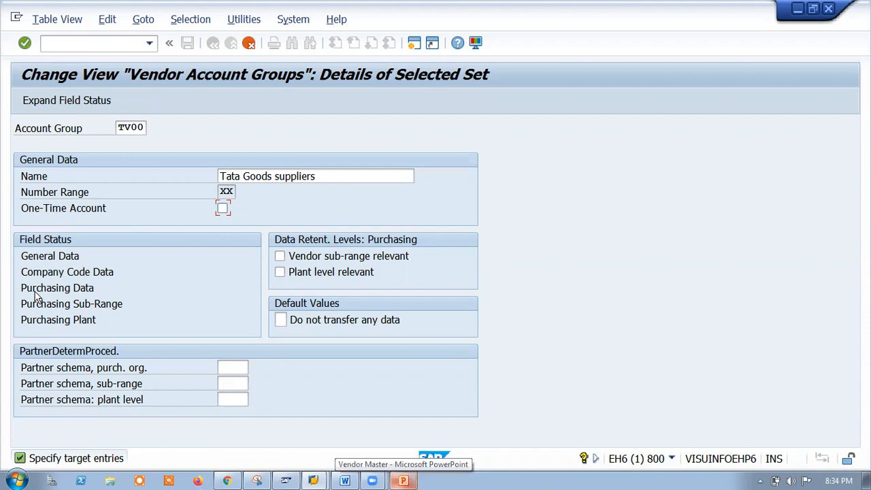
{"action": "left_click", "coordinate": [232, 191]}
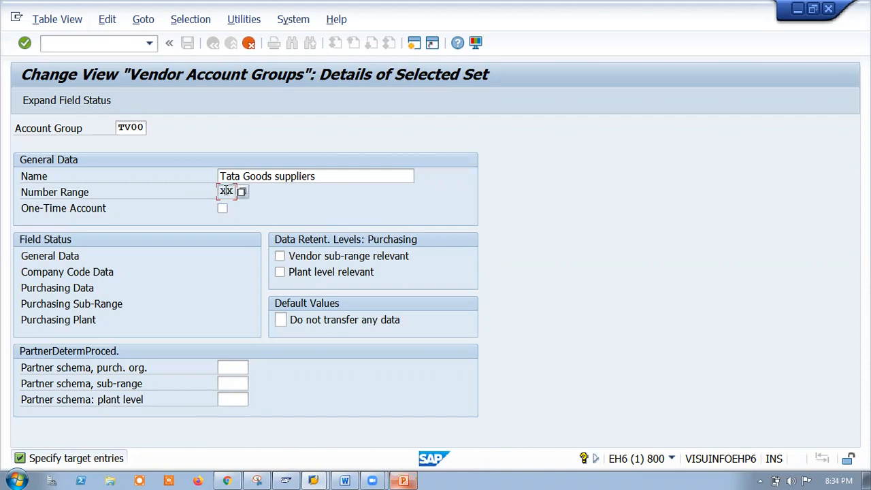
{"action": "left_click", "coordinate": [245, 192]}
{"action": "left_click", "coordinate": [246, 192]}
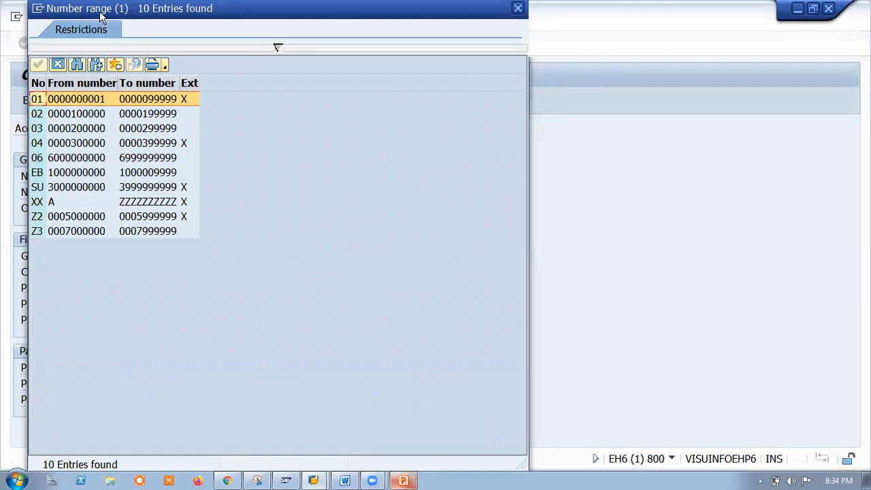
Choose number range XX from the list so it stays assigned to TV00.
{"action": "left_click_drag", "start_coordinate": [100, 17], "coordinate": [154, 113]}
{"action": "left_click", "coordinate": [759, 27]}
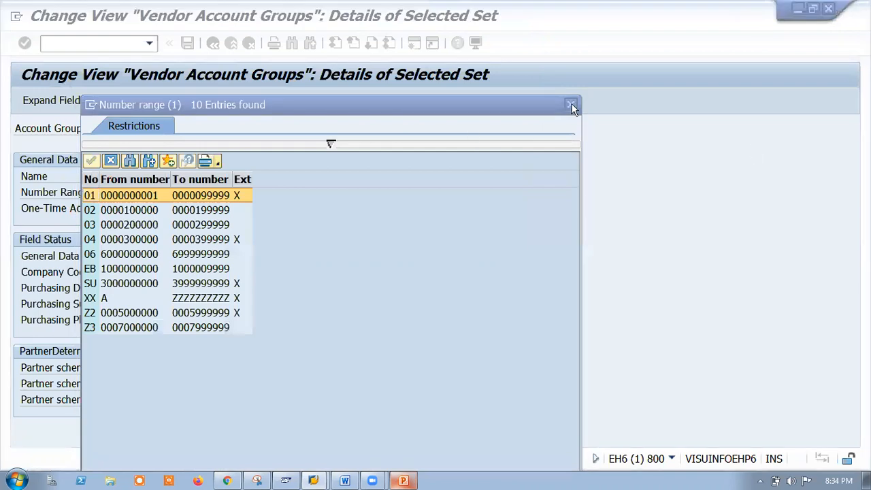
{"action": "double_click", "coordinate": [301, 297]}
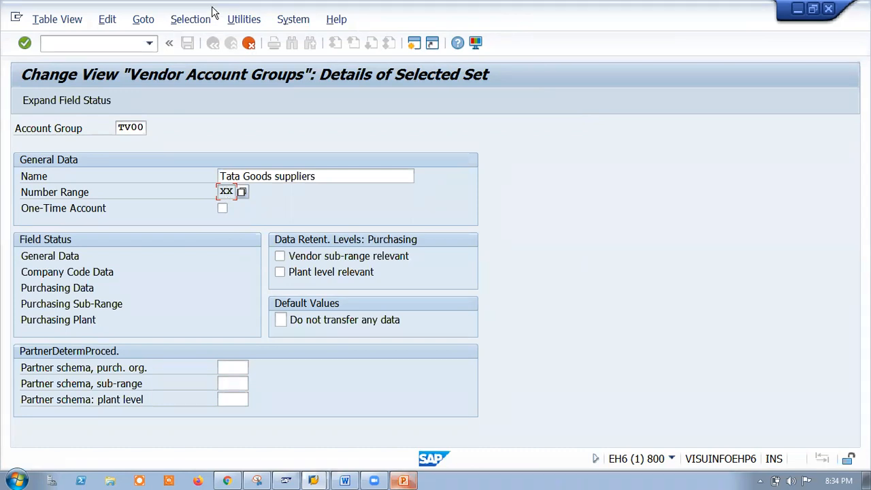
Keep the TV00 changes instead of discarding them and turn Plant level relevant on.
{"action": "left_click", "coordinate": [250, 44]}
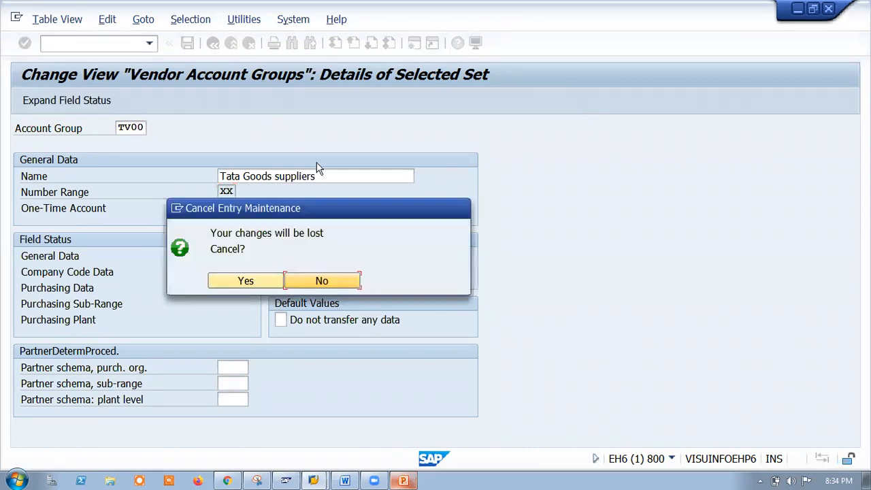
{"action": "left_click", "coordinate": [331, 279]}
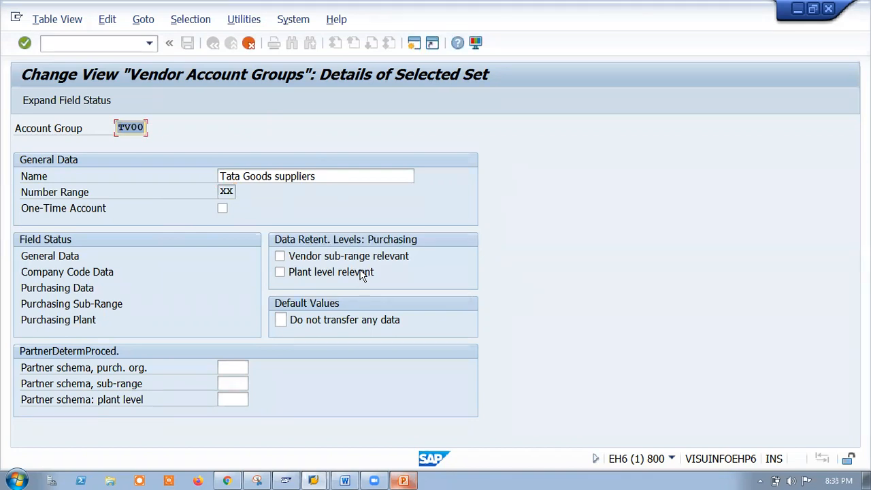
{"action": "left_click", "coordinate": [332, 176]}
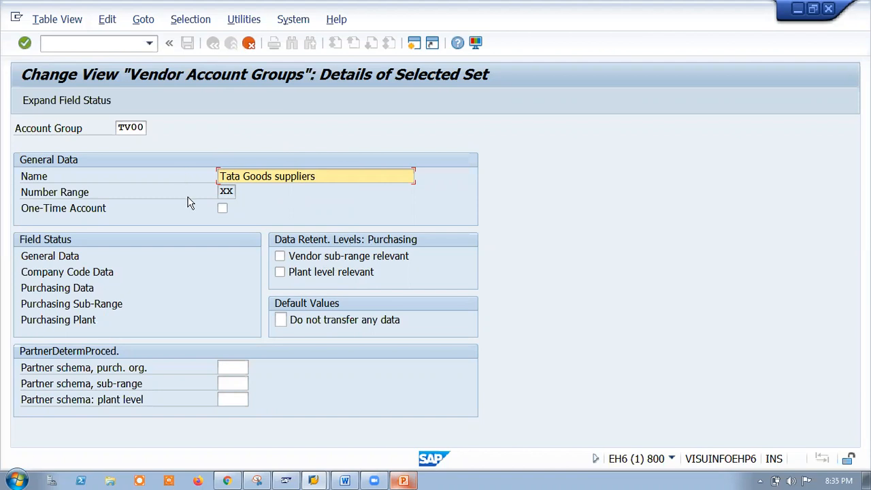
{"action": "left_click", "coordinate": [279, 272]}
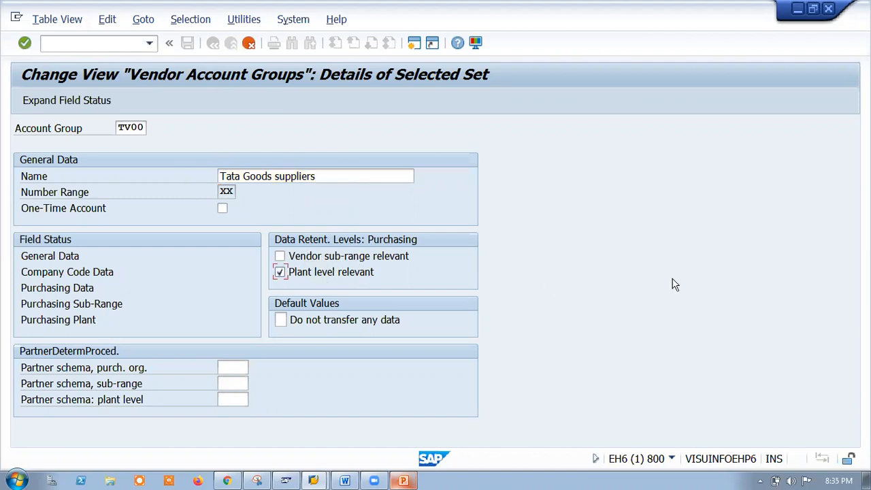
{"action": "left_click", "coordinate": [281, 272]}
{"action": "left_click", "coordinate": [280, 272]}
{"action": "left_click", "coordinate": [281, 274]}
{"action": "left_click", "coordinate": [280, 273]}
{"action": "left_click", "coordinate": [341, 177]}
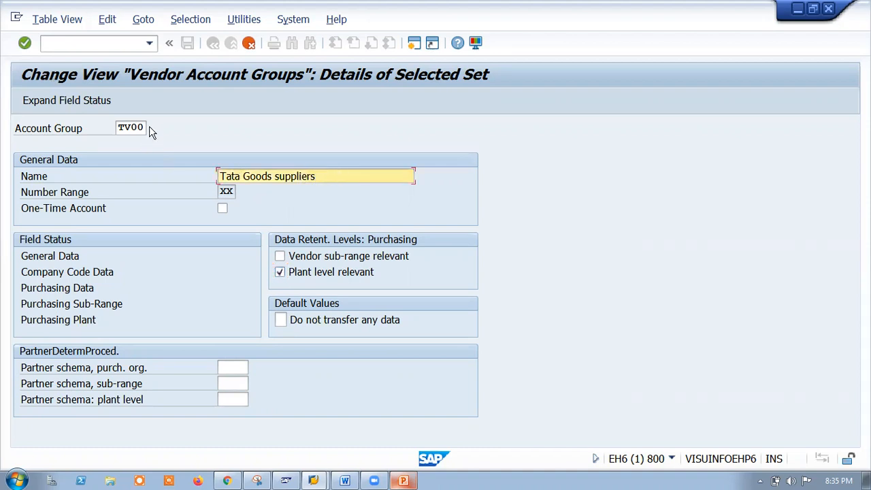
{"action": "left_click", "coordinate": [141, 126]}
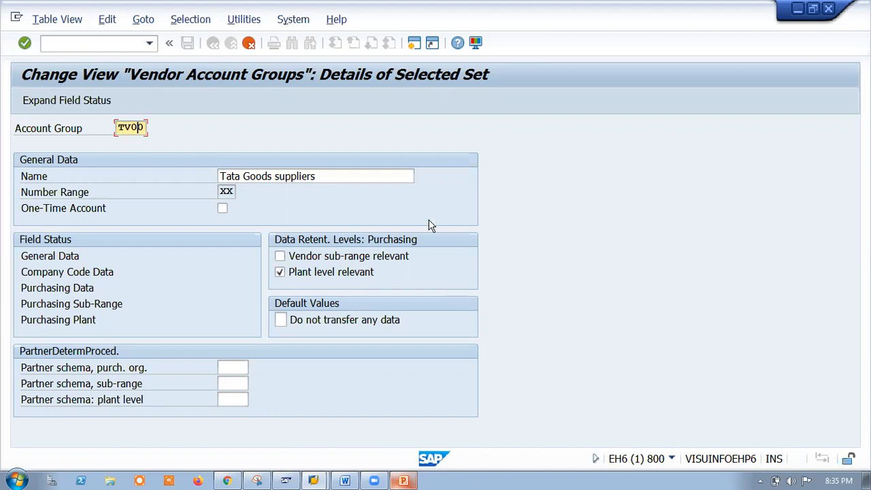
Open the Performance Assistant help for the Vendor sub-range relevant setting.
{"action": "left_click", "coordinate": [360, 264]}
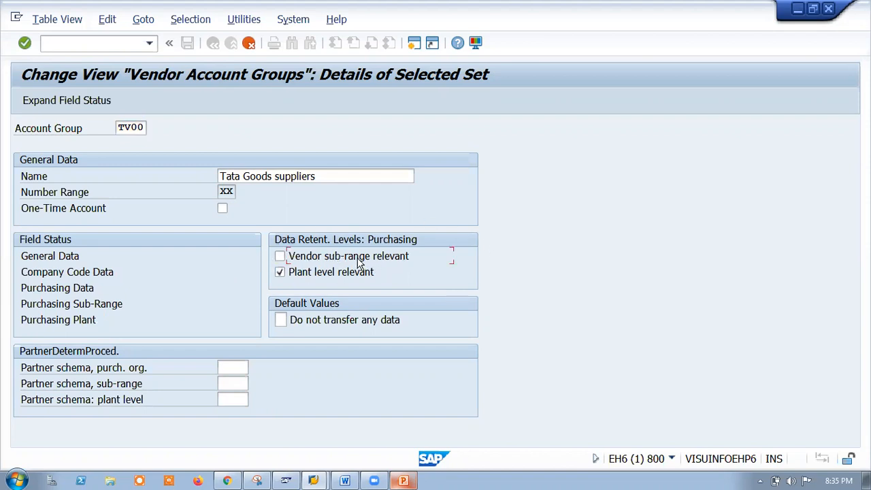
{"action": "right_click", "coordinate": [360, 263]}
{"action": "left_click", "coordinate": [378, 286]}
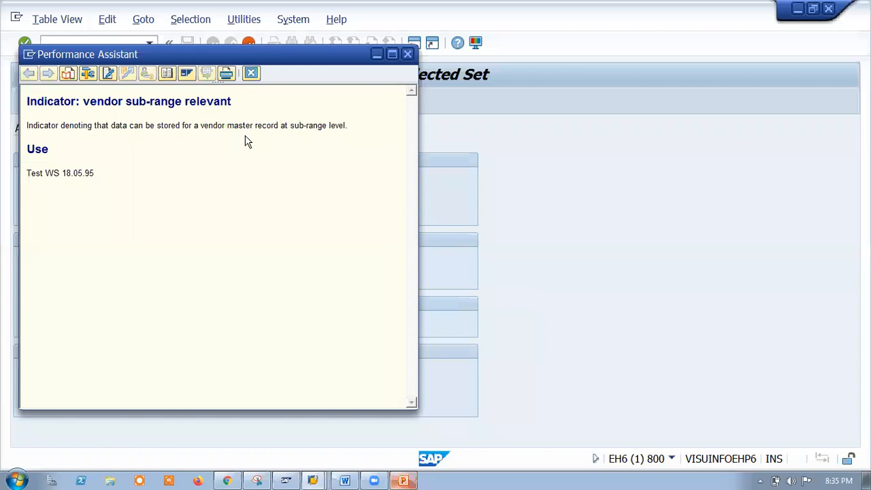
Close the help, keep Plant level relevant on, and confirm TV00 Tata Goods suppliers into the list.
{"action": "left_click", "coordinate": [408, 54]}
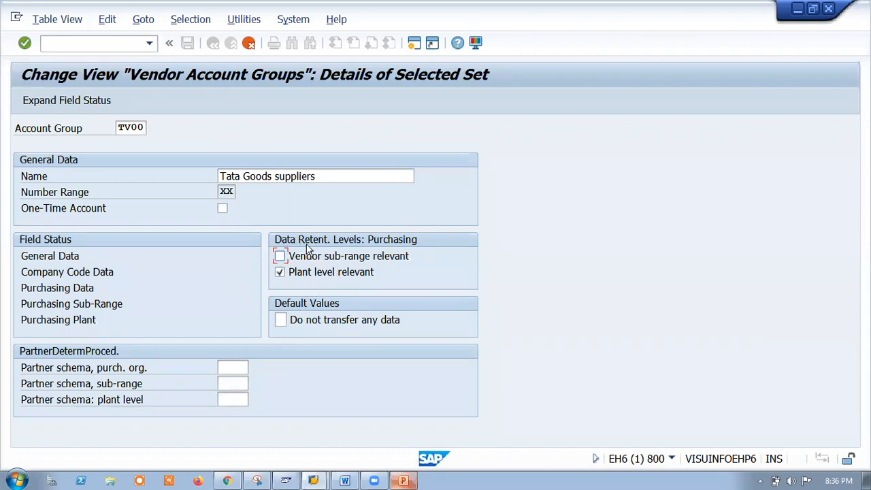
{"action": "left_click", "coordinate": [281, 273]}
{"action": "left_click", "coordinate": [280, 273]}
{"action": "left_click", "coordinate": [297, 277]}
{"action": "key", "text": "F3"}
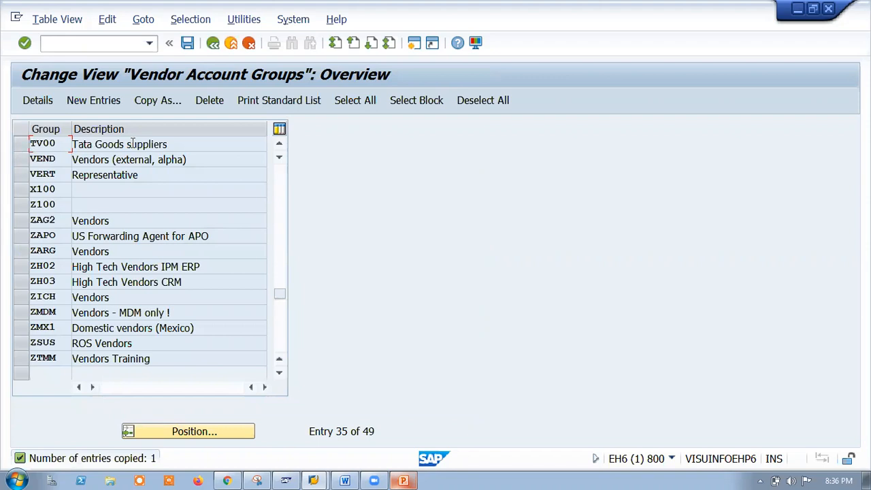
Save the TV00 account group under customizing request EH6K900026 and go back to the IMG.
{"action": "left_click", "coordinate": [187, 43]}
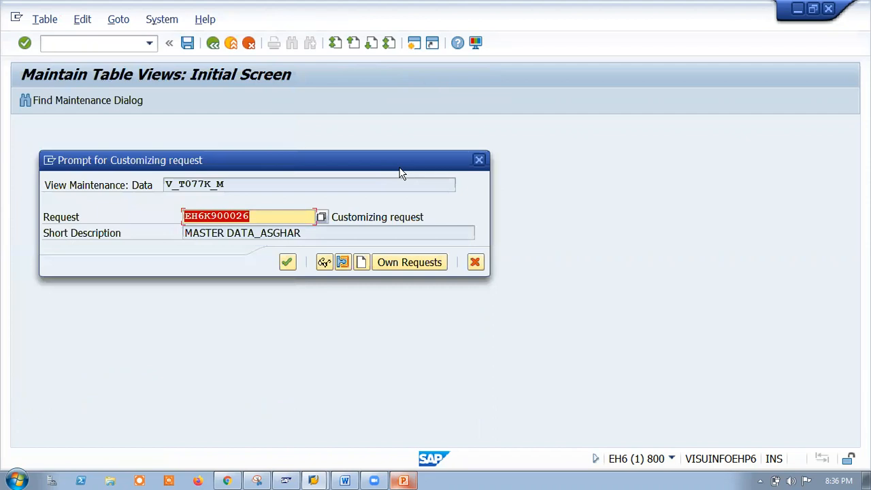
{"action": "left_click", "coordinate": [287, 262]}
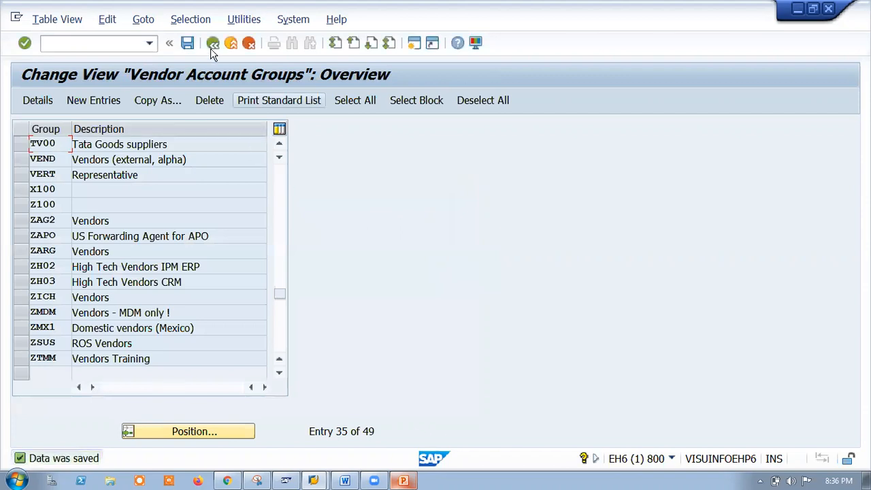
{"action": "left_click", "coordinate": [214, 43]}
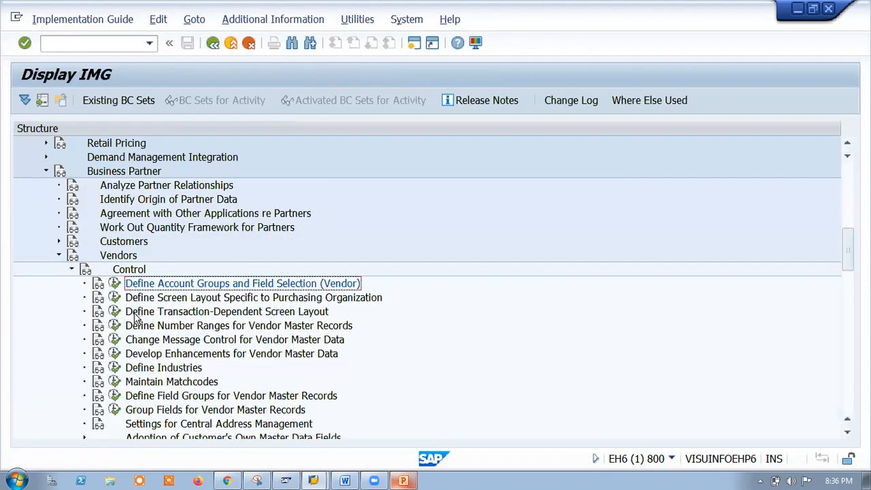
Show the vendor number range intervals, including XX from A to ZZZZZZZZZZ.
{"action": "left_click", "coordinate": [115, 326]}
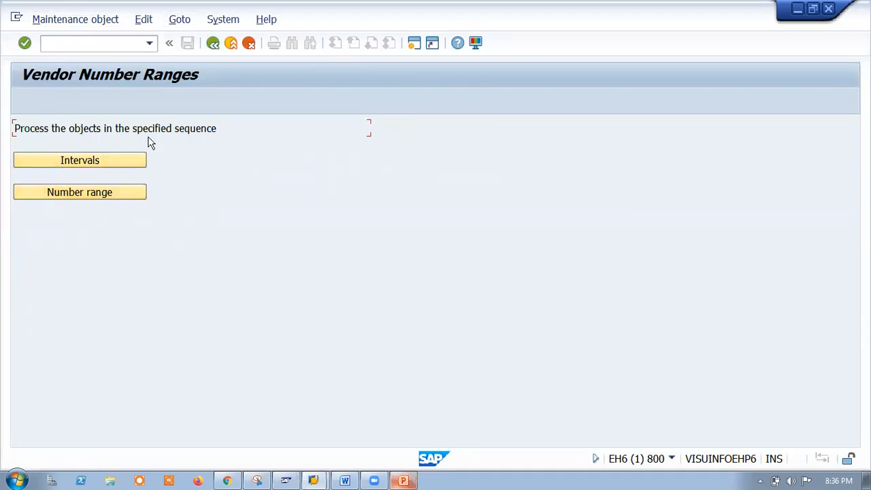
{"action": "left_click", "coordinate": [70, 160]}
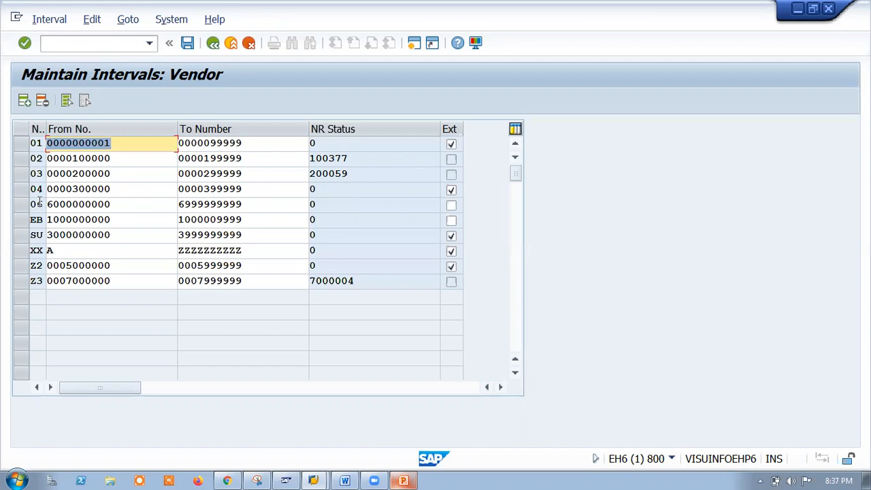
Select intervals 04, XX and 03, then open the account group to number range assignments.
{"action": "left_click", "coordinate": [20, 190]}
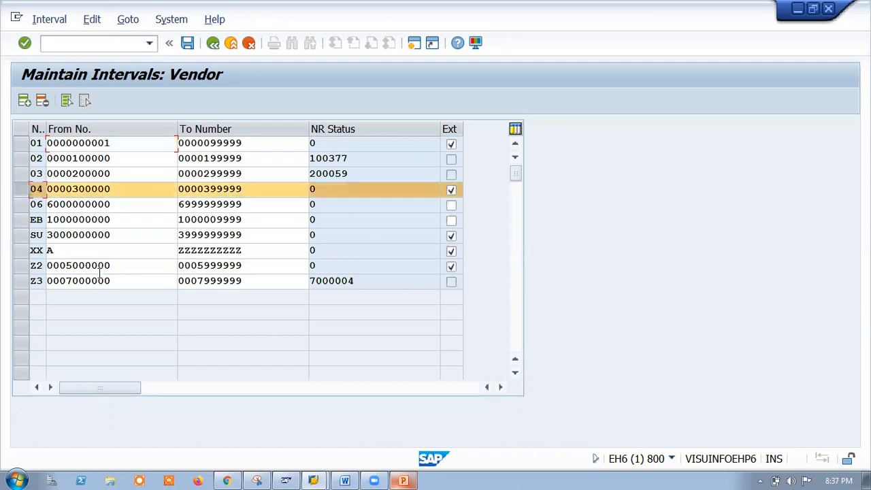
{"action": "left_click", "coordinate": [21, 251]}
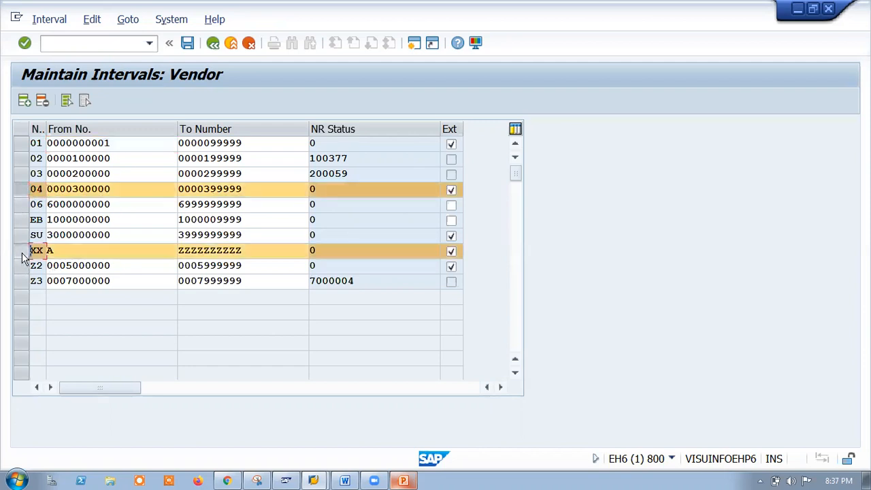
{"action": "left_click", "coordinate": [21, 174]}
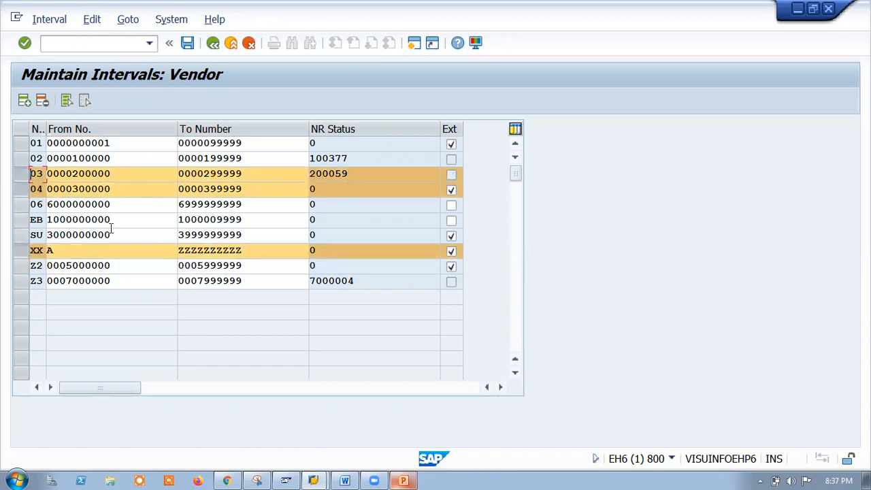
{"action": "left_click", "coordinate": [213, 43]}
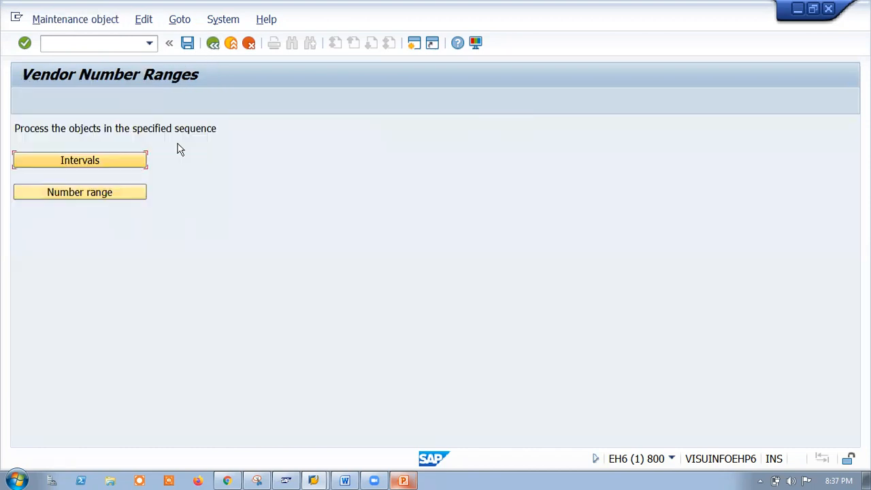
{"action": "left_click", "coordinate": [91, 196]}
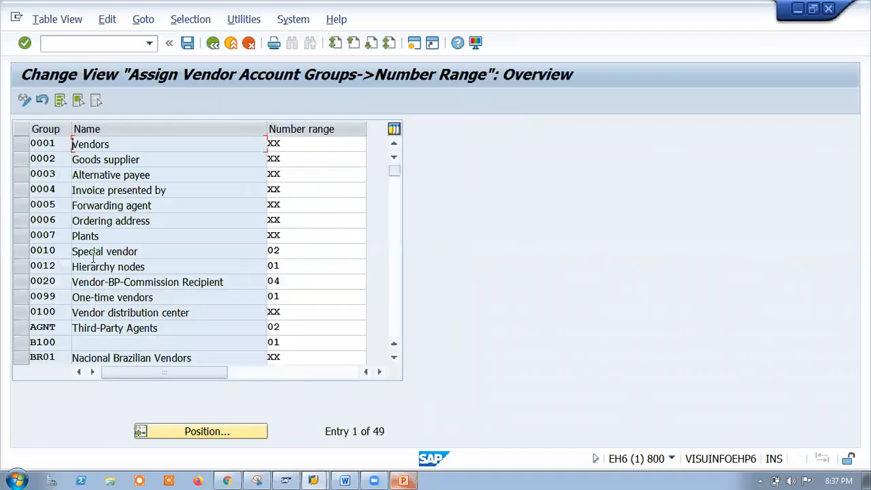
Locate account group TV00 and assign it number range 01.
{"action": "left_click", "coordinate": [207, 433]}
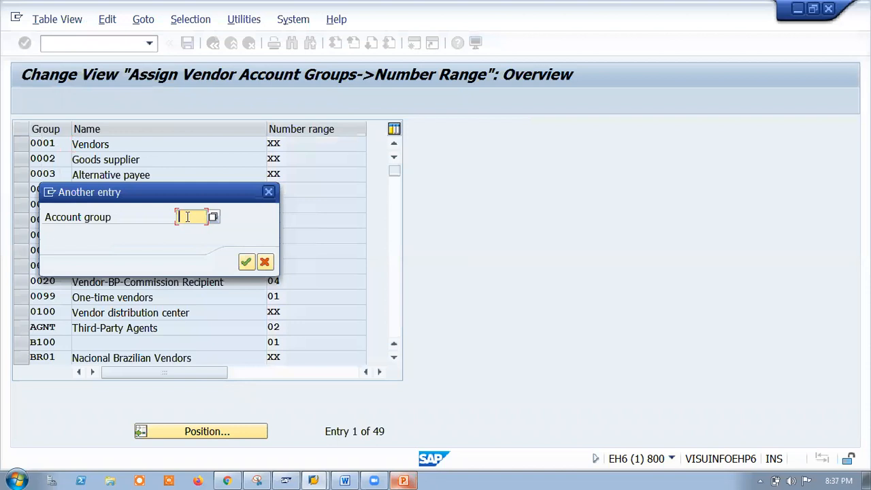
{"action": "type", "text": "tr00"}
{"action": "key", "text": "Return"}
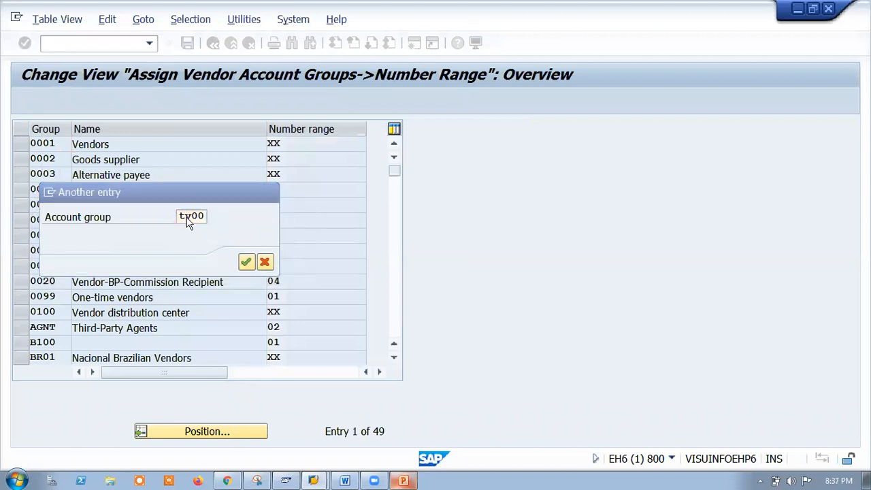
{"action": "left_click", "coordinate": [313, 144]}
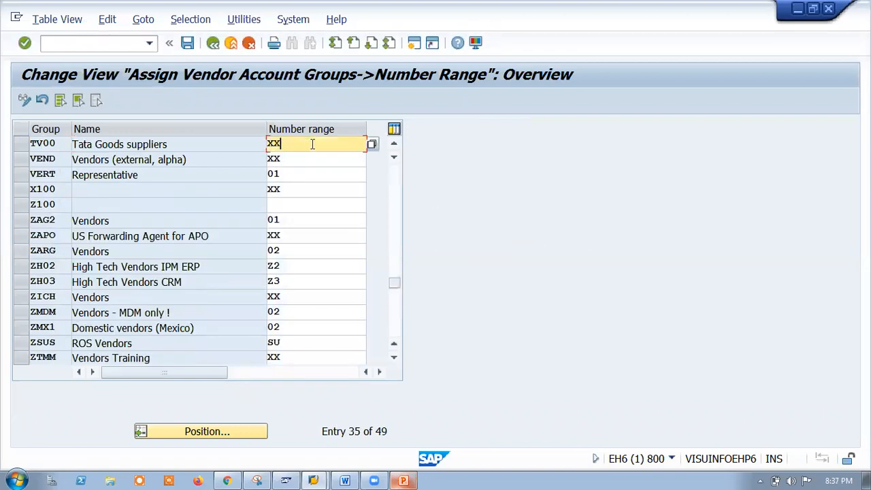
{"action": "left_click", "coordinate": [373, 146]}
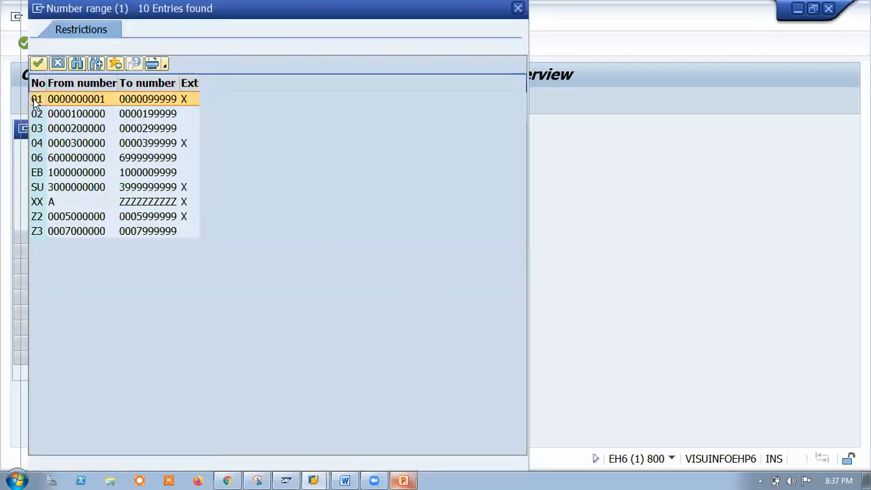
{"action": "double_click", "coordinate": [36, 100]}
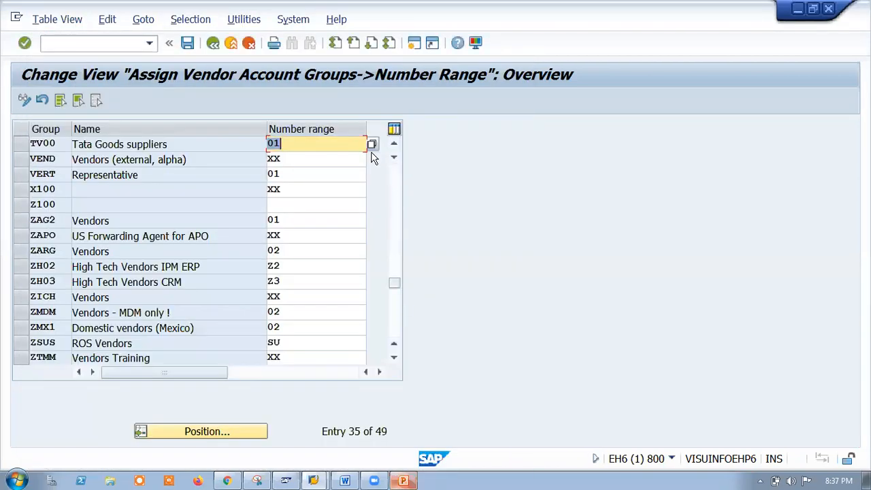
Reopen and close the number range list, then leave the assignment screen.
{"action": "left_click", "coordinate": [371, 146]}
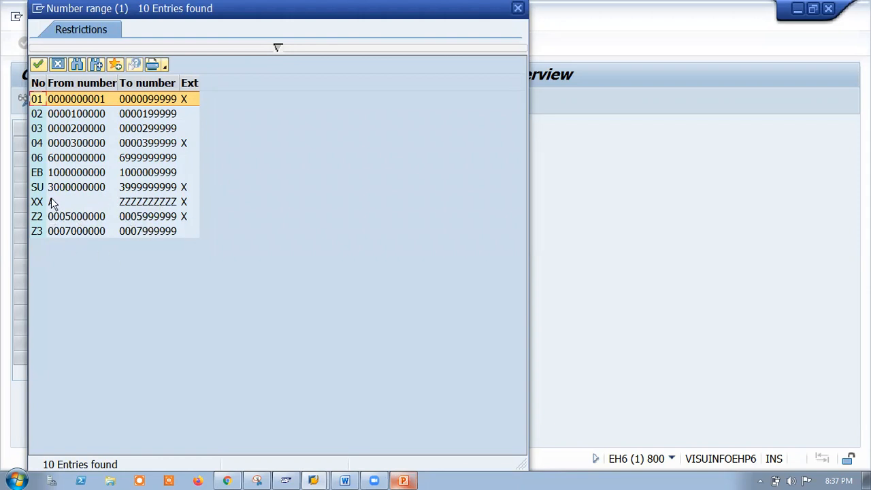
{"action": "left_click", "coordinate": [518, 8]}
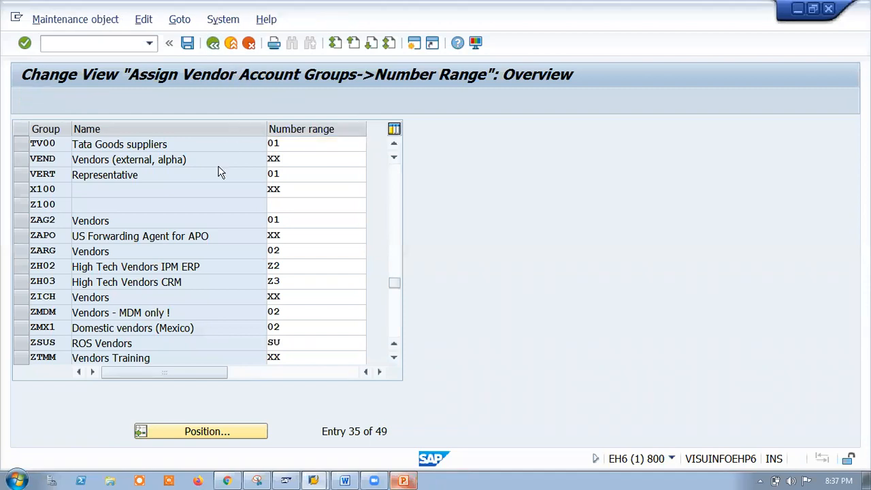
{"action": "key", "text": "F3"}
Discard the unsaved assignment, add an empty interval row, and return to Vendor Number Ranges.
{"action": "left_click", "coordinate": [318, 279]}
{"action": "left_click", "coordinate": [99, 165]}
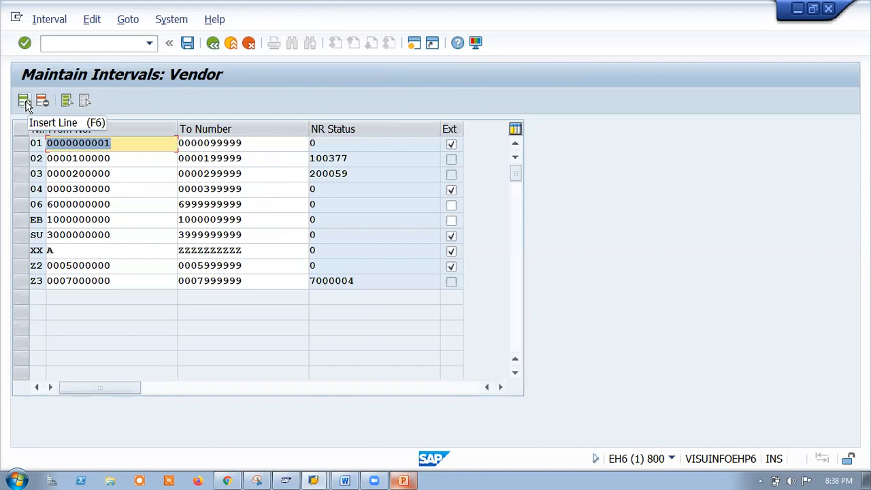
{"action": "left_click", "coordinate": [25, 102]}
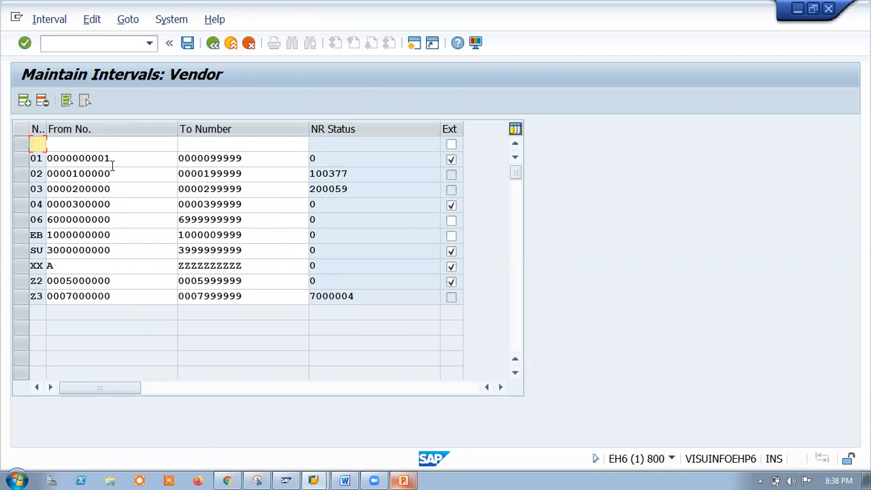
{"action": "left_click", "coordinate": [213, 43]}
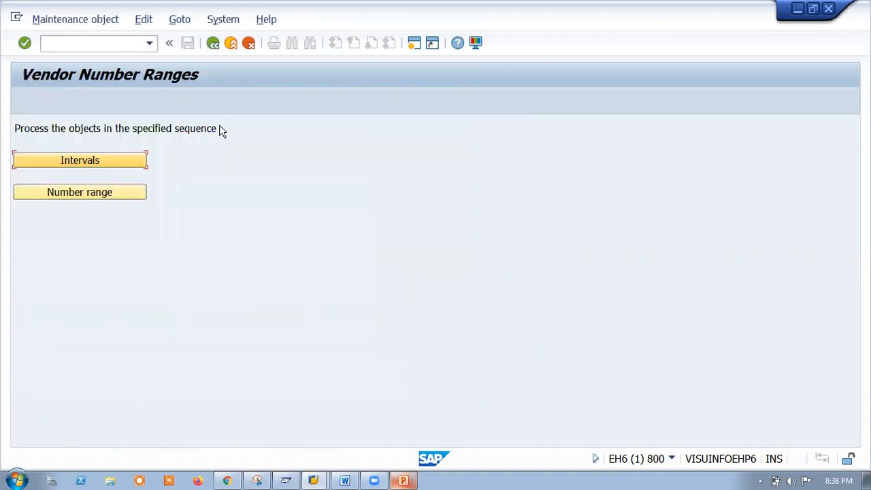
In the account-group assignments, find TV00 and try number range 06.
{"action": "left_click", "coordinate": [95, 194]}
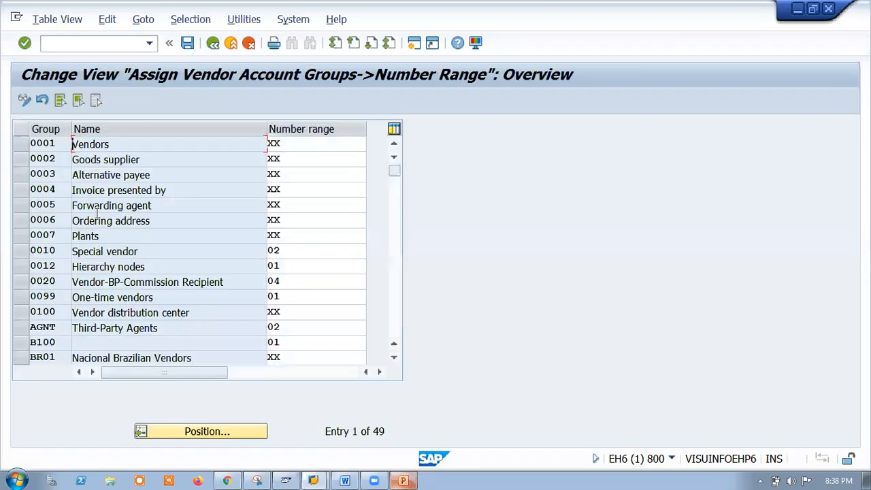
{"action": "left_click", "coordinate": [191, 433]}
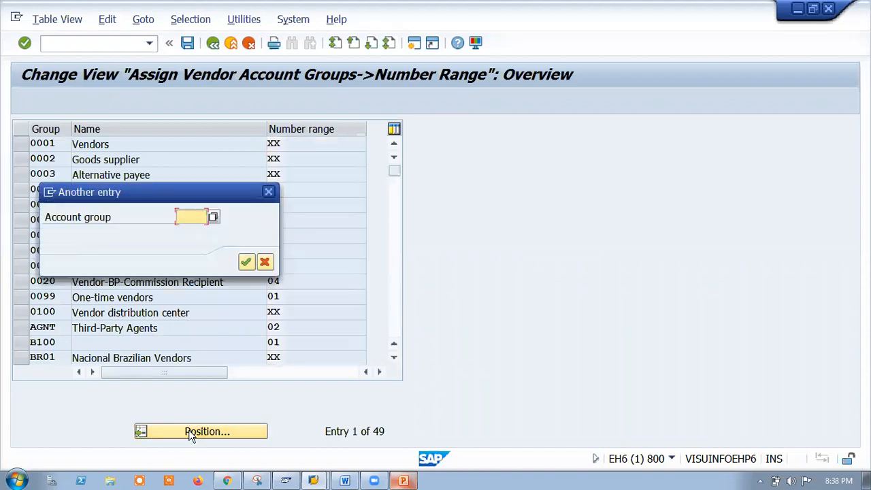
{"action": "type", "text": "tv00"}
{"action": "key", "text": "Return"}
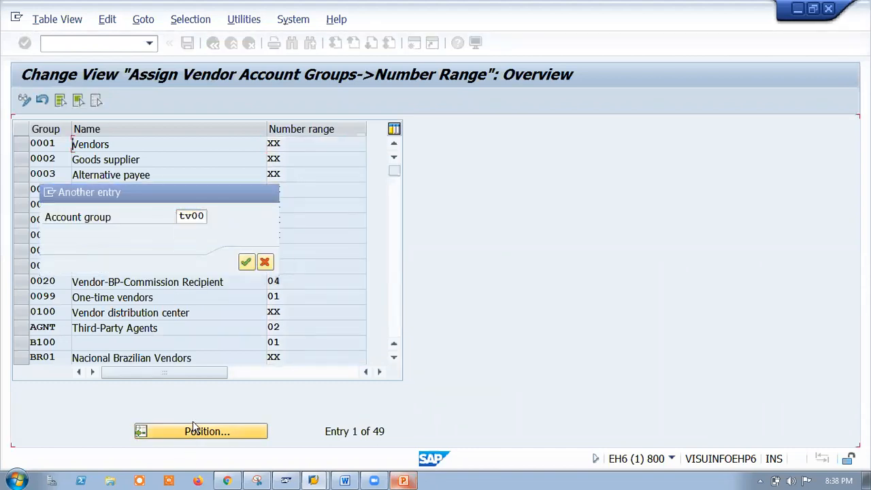
{"action": "left_click", "coordinate": [300, 144]}
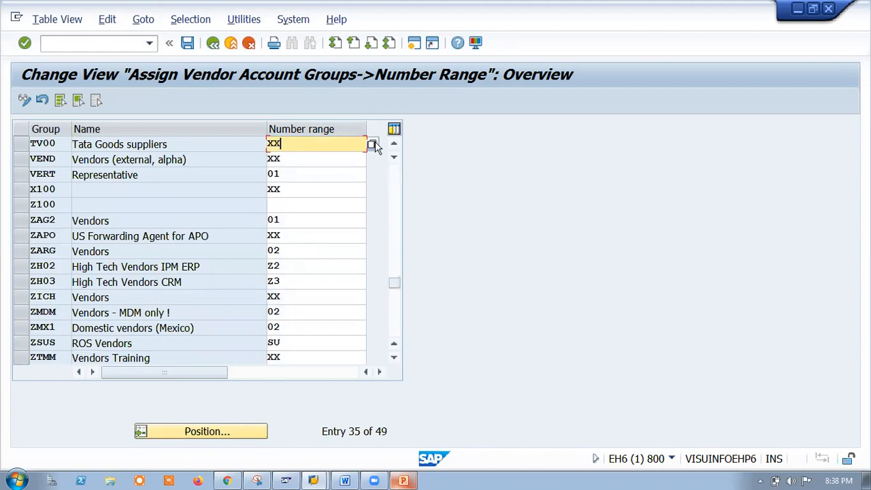
{"action": "left_click", "coordinate": [373, 144]}
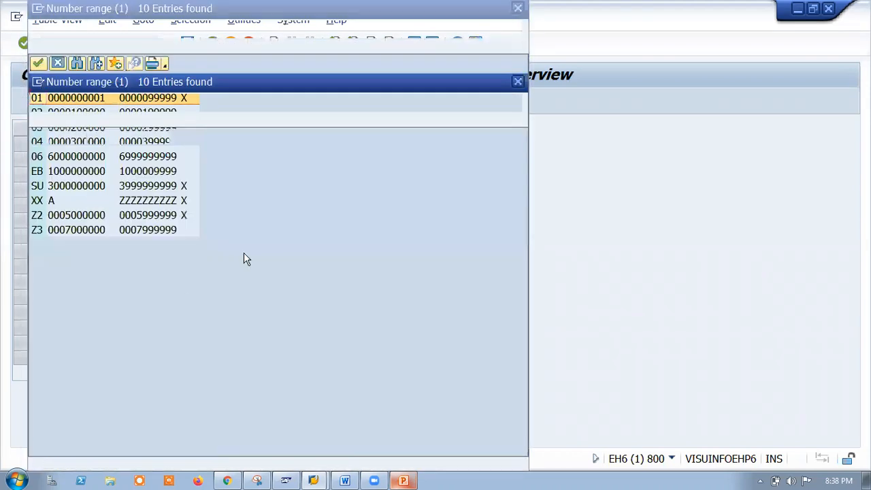
{"action": "double_click", "coordinate": [37, 160]}
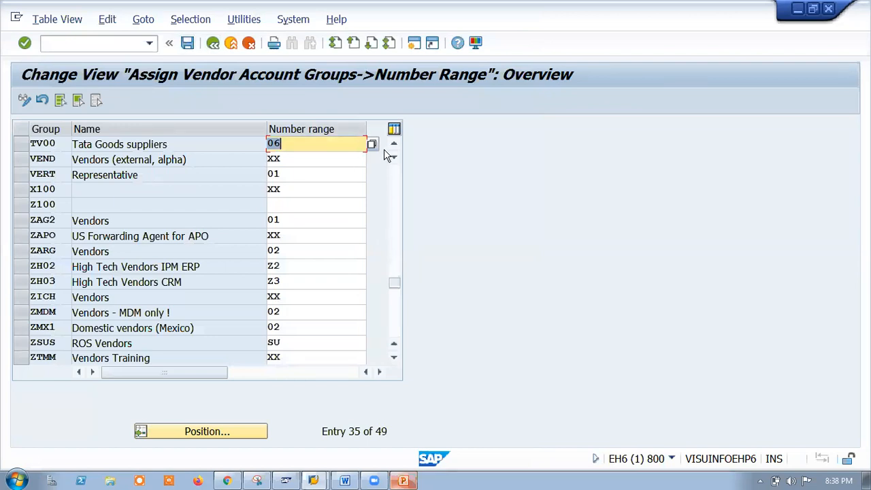
Set TV00 back to XX, leave the assignment screen, and open the vendor intervals.
{"action": "left_click", "coordinate": [373, 144]}
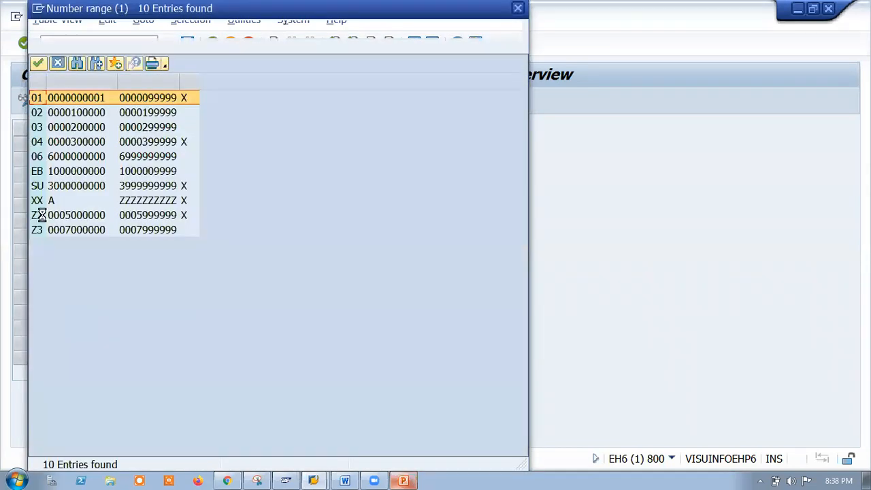
{"action": "double_click", "coordinate": [49, 201]}
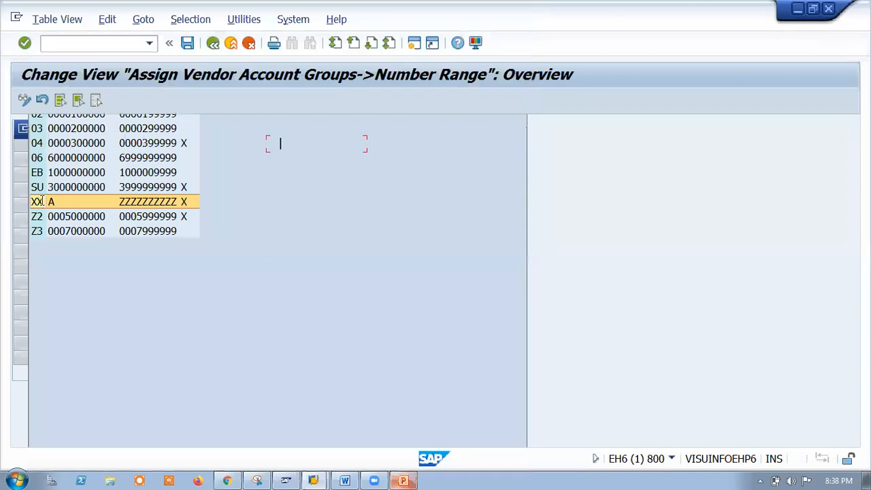
{"action": "left_click", "coordinate": [213, 44]}
{"action": "left_click", "coordinate": [90, 161]}
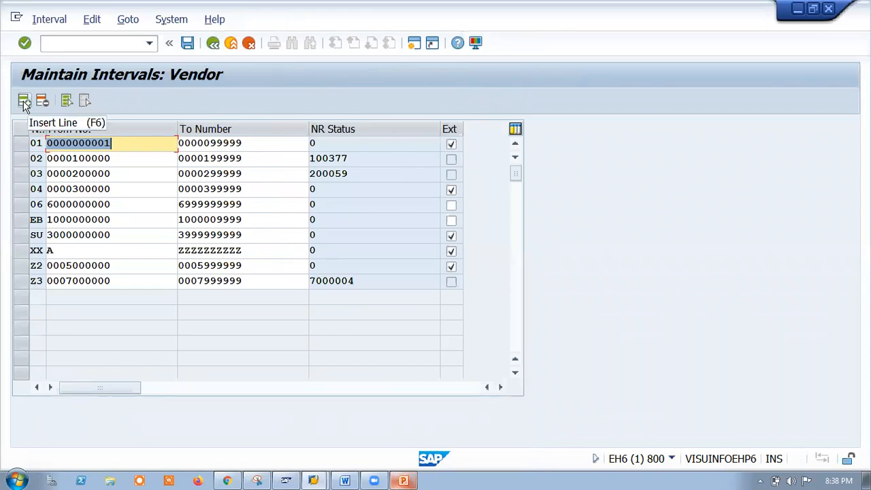
{"action": "left_click", "coordinate": [21, 144]}
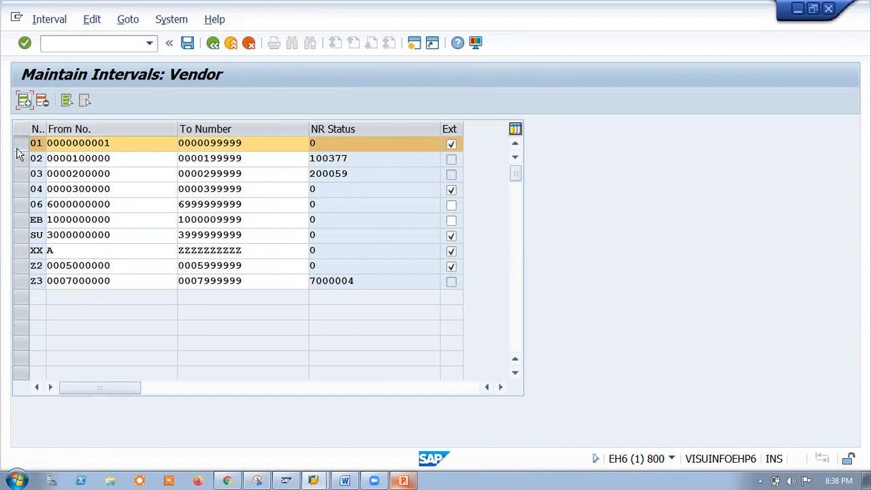
{"action": "left_click", "coordinate": [24, 101]}
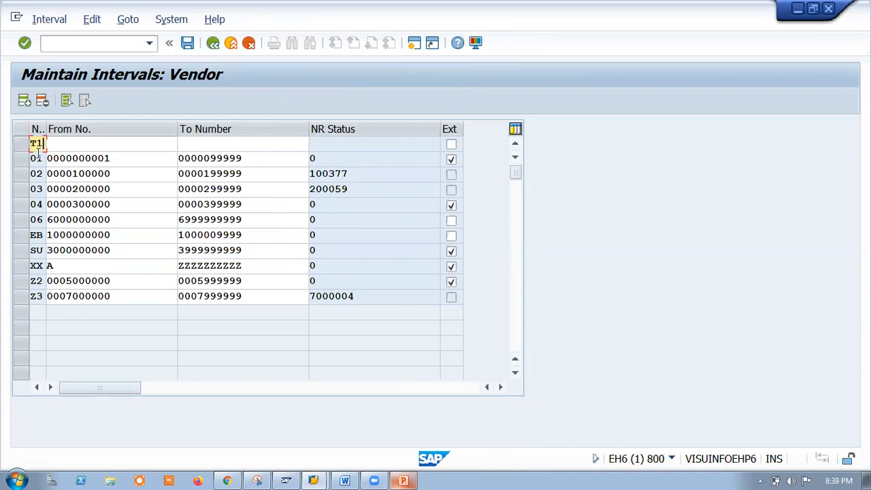
{"action": "left_click", "coordinate": [86, 143]}
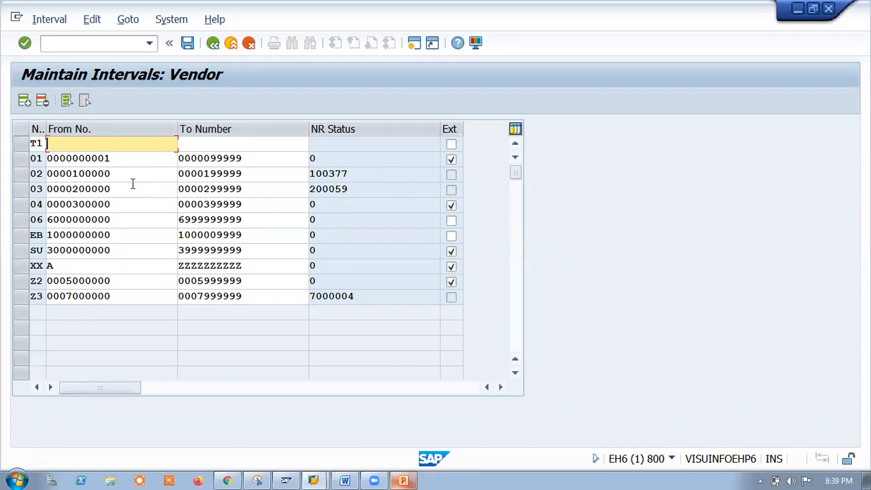
{"action": "left_click", "coordinate": [113, 204]}
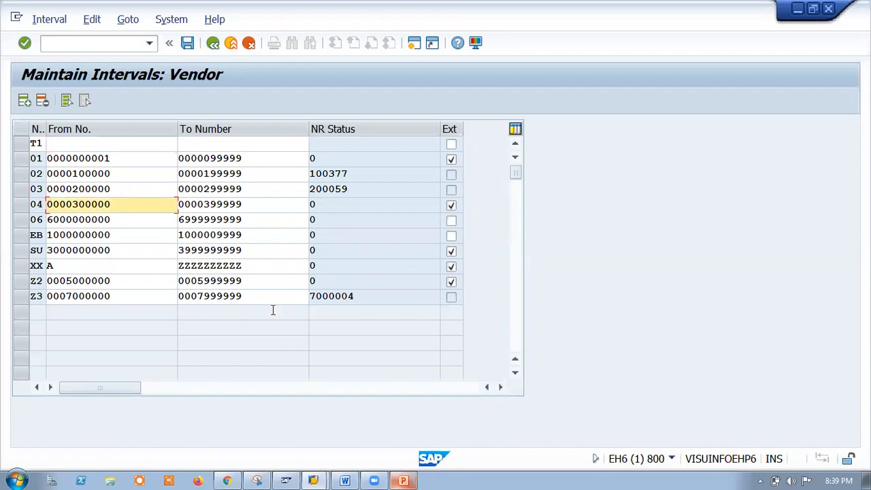
{"action": "left_click_drag", "start_coordinate": [111, 204], "coordinate": [49, 204]}
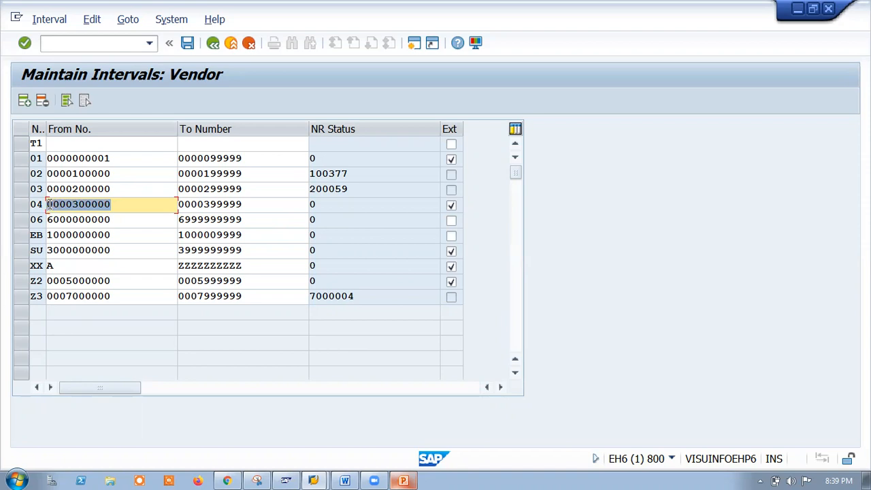
{"action": "key", "text": "ctrl+c"}
{"action": "left_click", "coordinate": [68, 144]}
{"action": "key", "text": "ctrl+v"}
{"action": "left_click", "coordinate": [77, 143]}
{"action": "key", "text": "BackSpace"}
{"action": "type", "text": "4"}
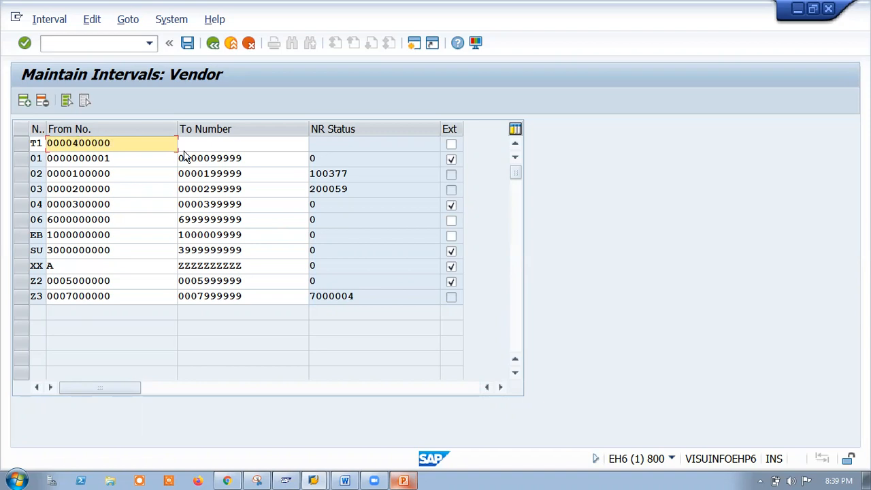
{"action": "left_click", "coordinate": [202, 141]}
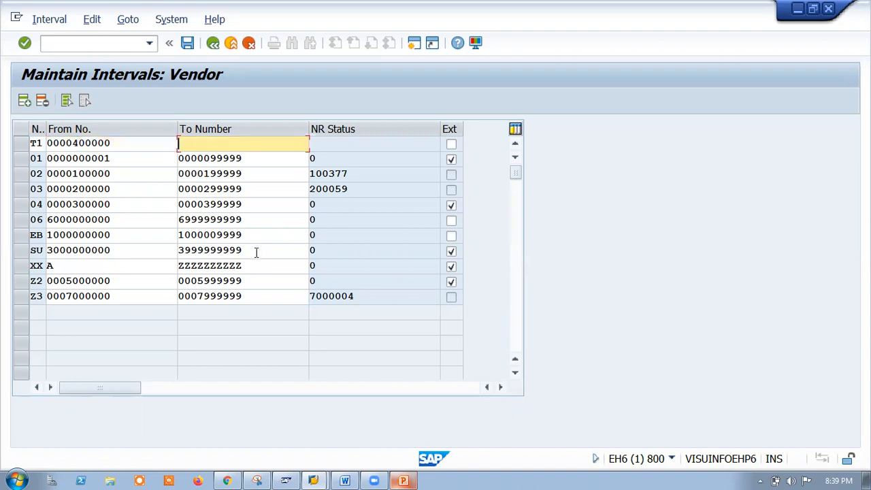
{"action": "left_click_drag", "start_coordinate": [247, 204], "coordinate": [165, 205]}
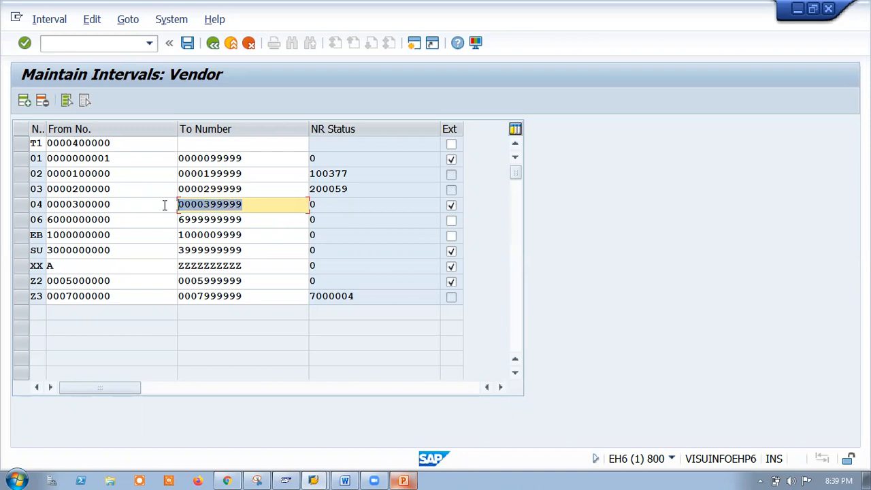
{"action": "key", "text": "ctrl+c"}
{"action": "left_click", "coordinate": [185, 141]}
{"action": "key", "text": "ctrl+v"}
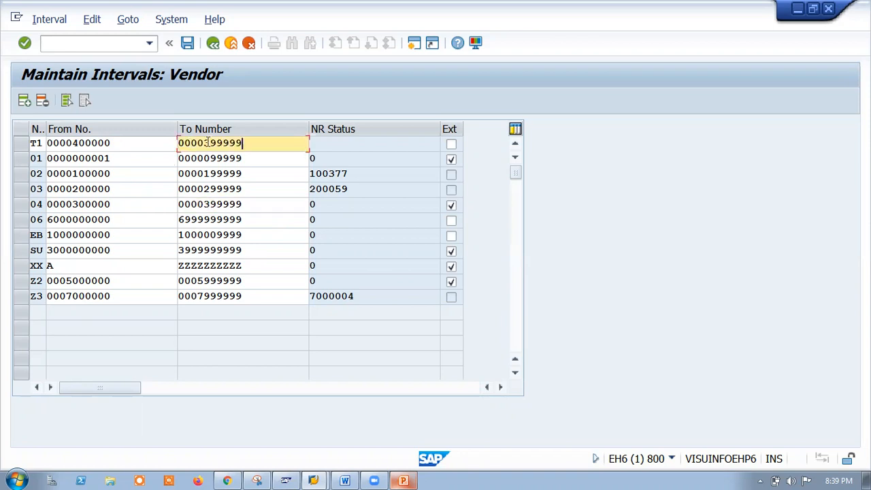
{"action": "key", "text": "BackSpace"}
{"action": "type", "text": "4"}
Save the new T1 interval and acknowledge the transport notice.
{"action": "left_click", "coordinate": [187, 43]}
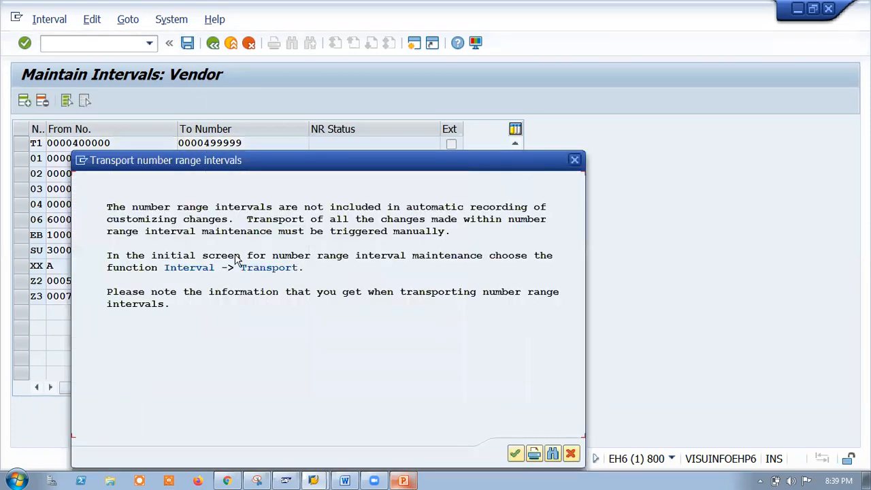
{"action": "left_click", "coordinate": [515, 454]}
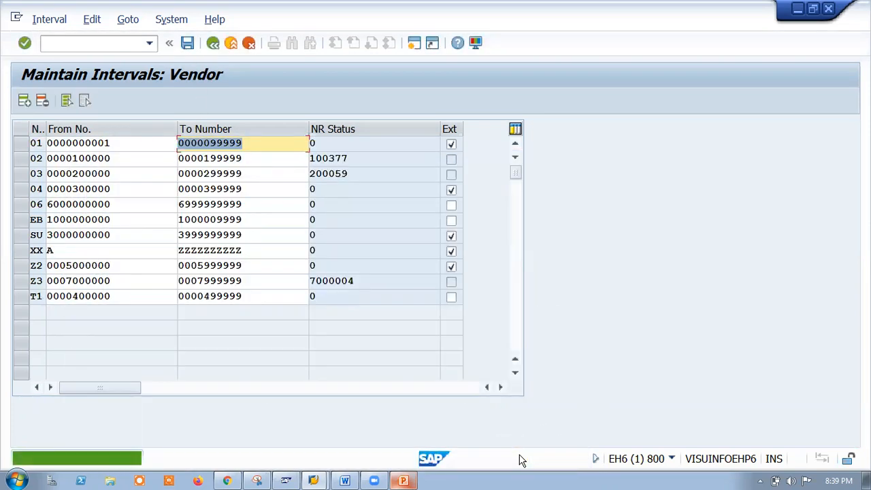
{"action": "left_click", "coordinate": [213, 43]}
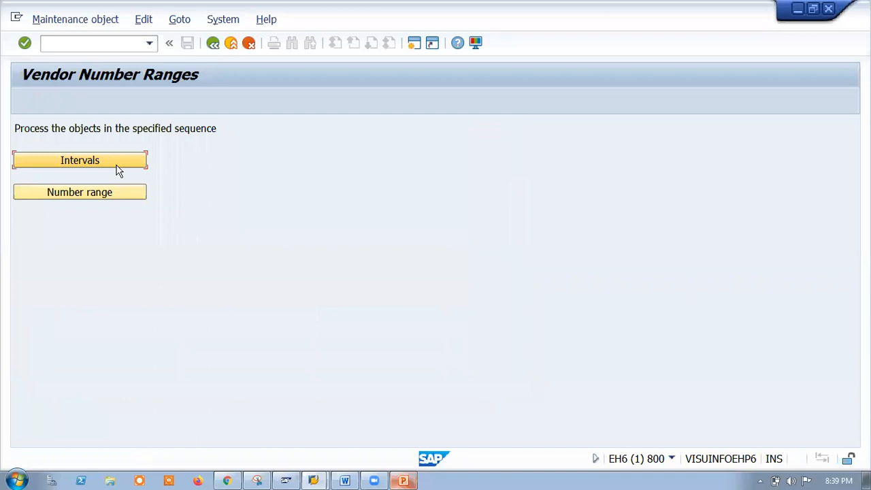
Assign number range T1 to account group TV00 and save it under the customizing request.
{"action": "left_click", "coordinate": [101, 191]}
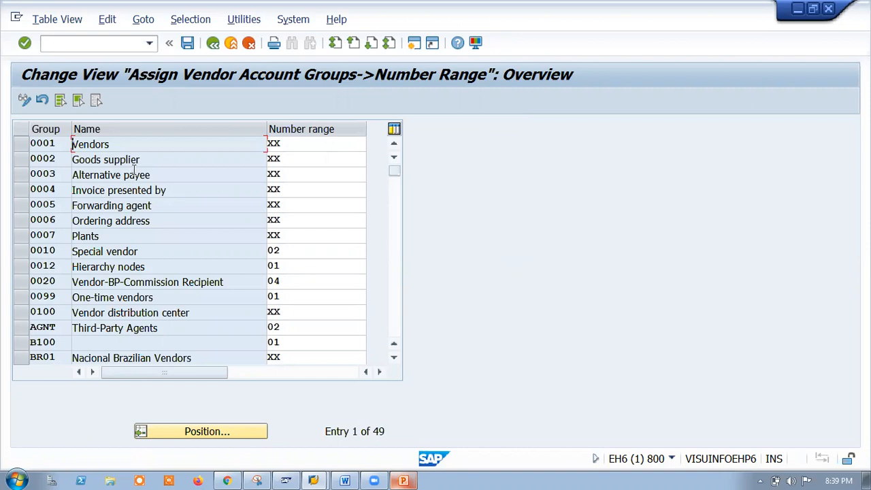
{"action": "left_click", "coordinate": [181, 432]}
{"action": "type", "text": "TV00"}
{"action": "key", "text": "Return"}
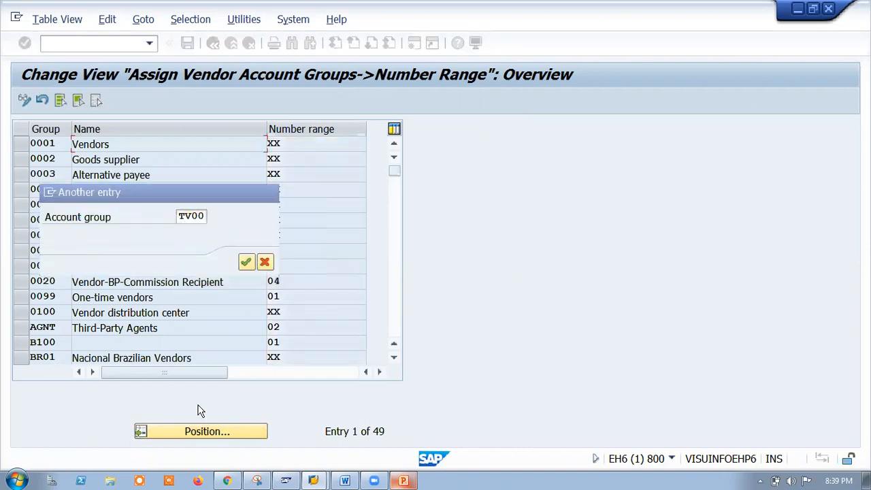
{"action": "left_click", "coordinate": [375, 148]}
{"action": "left_click", "coordinate": [374, 147]}
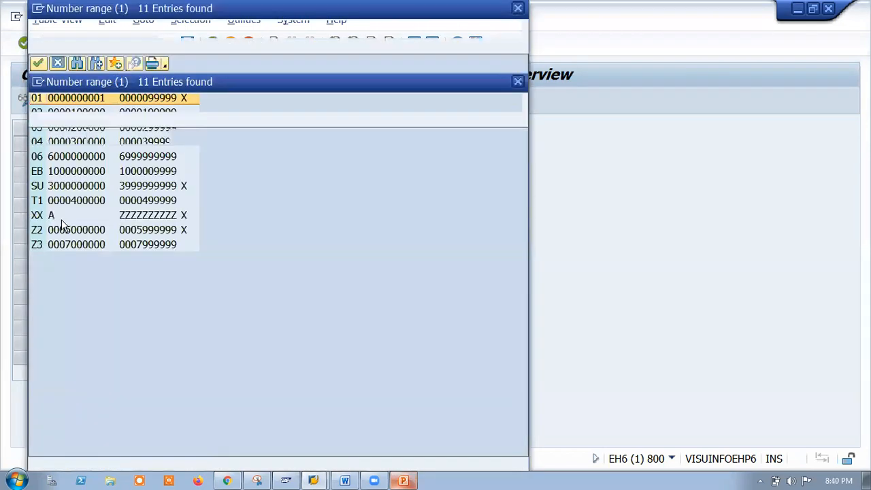
{"action": "double_click", "coordinate": [37, 203]}
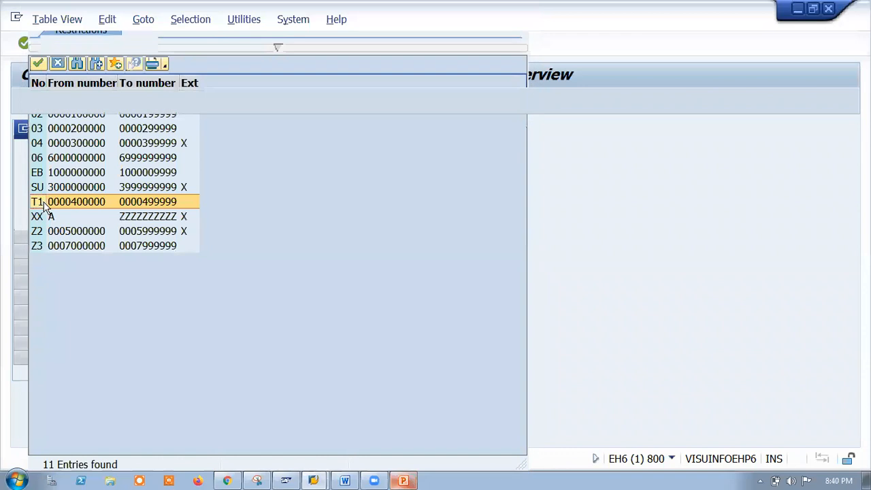
{"action": "left_click", "coordinate": [188, 44]}
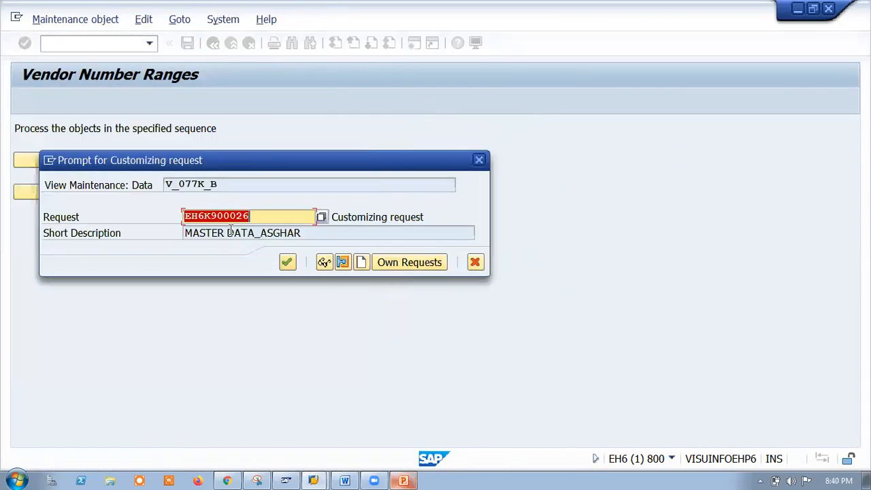
{"action": "left_click", "coordinate": [289, 262]}
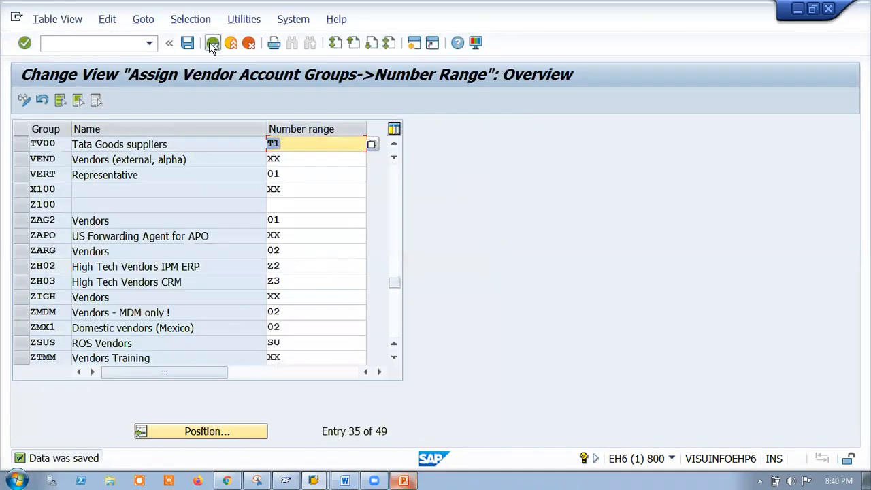
{"action": "left_click", "coordinate": [212, 44]}
{"action": "left_click", "coordinate": [212, 44]}
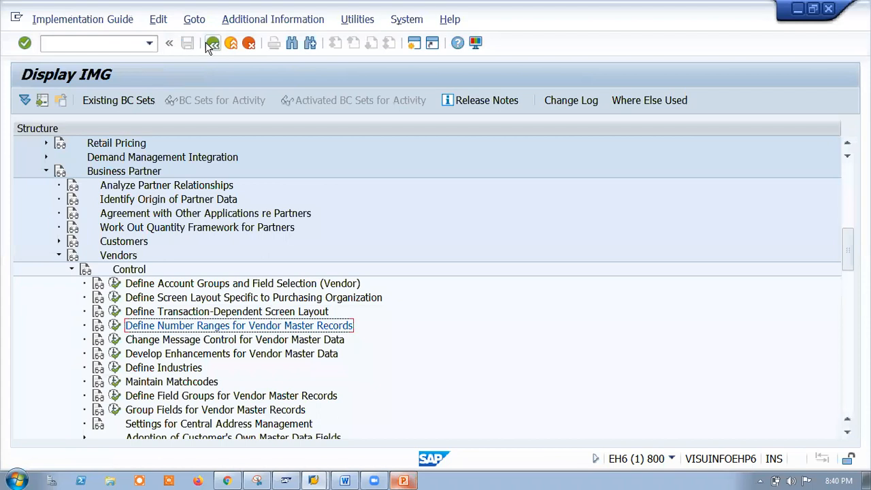
Exit the IMG to SAP Easy Access and enter transaction XK01.
{"action": "left_click", "coordinate": [231, 44]}
{"action": "left_click", "coordinate": [84, 42]}
{"action": "left_click", "coordinate": [213, 43]}
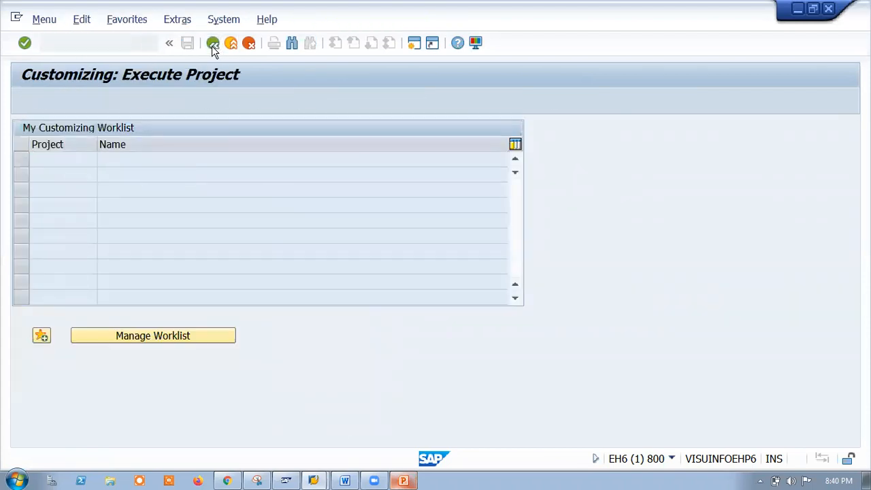
{"action": "type", "text": "XK01"}
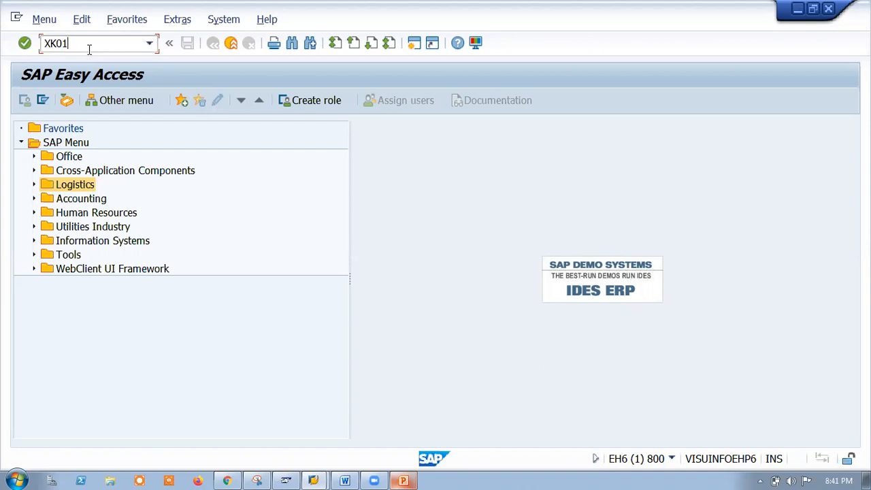
Run XK01, go back, and launch MK01 for vendor creation instead.
{"action": "key", "text": "Return"}
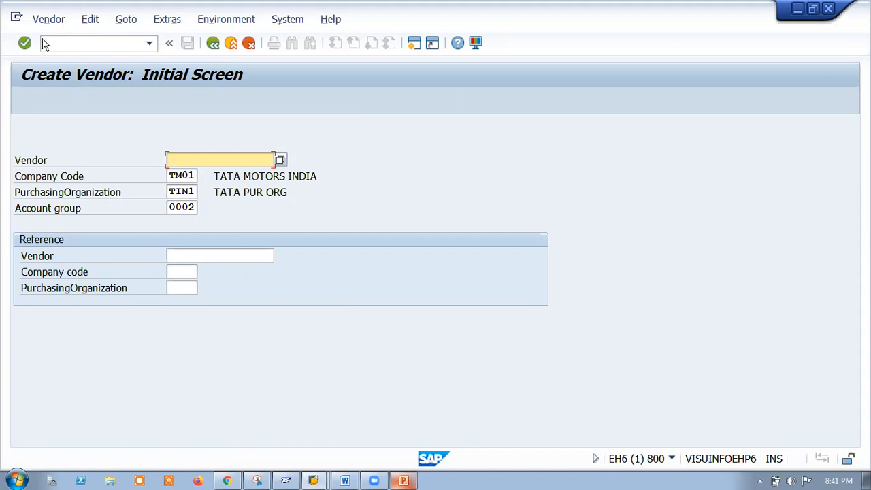
{"action": "left_click", "coordinate": [212, 43]}
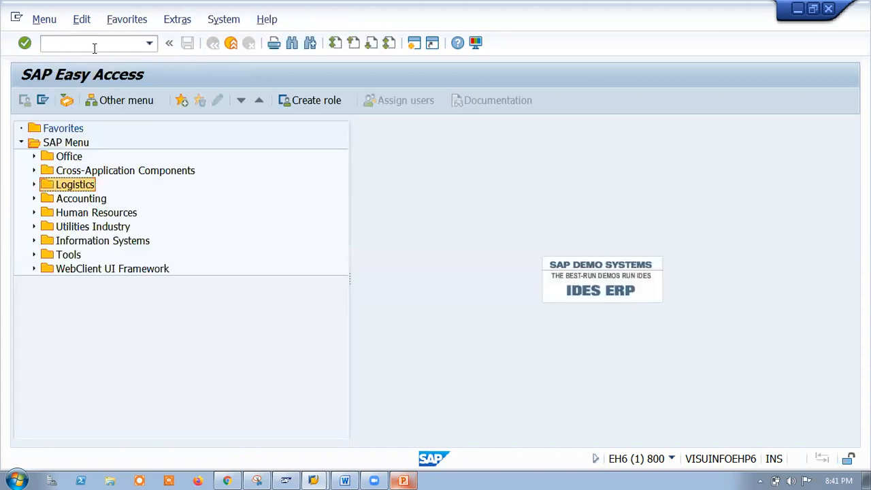
{"action": "left_click", "coordinate": [92, 44]}
{"action": "type", "text": "MK01"}
{"action": "key", "text": "Return"}
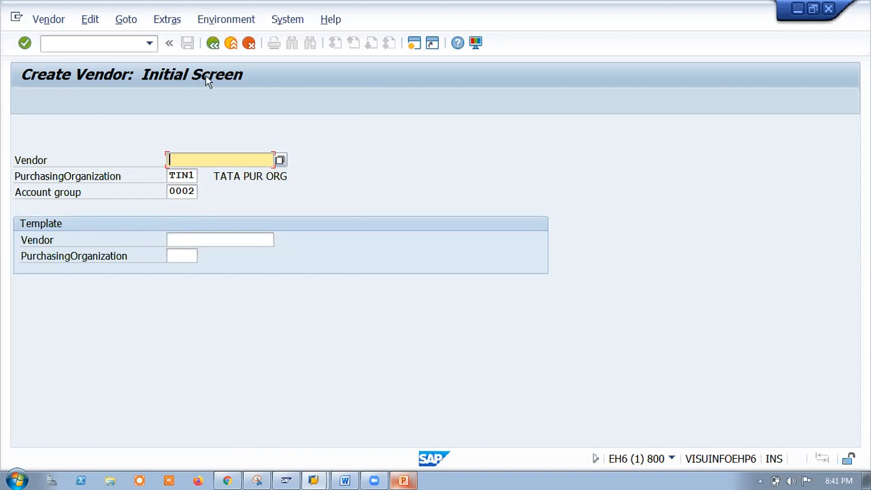
Return to the menu and try the FK01 vendor creation transaction.
{"action": "left_click", "coordinate": [213, 43]}
{"action": "type", "text": "FK01"}
{"action": "key", "text": "Return"}
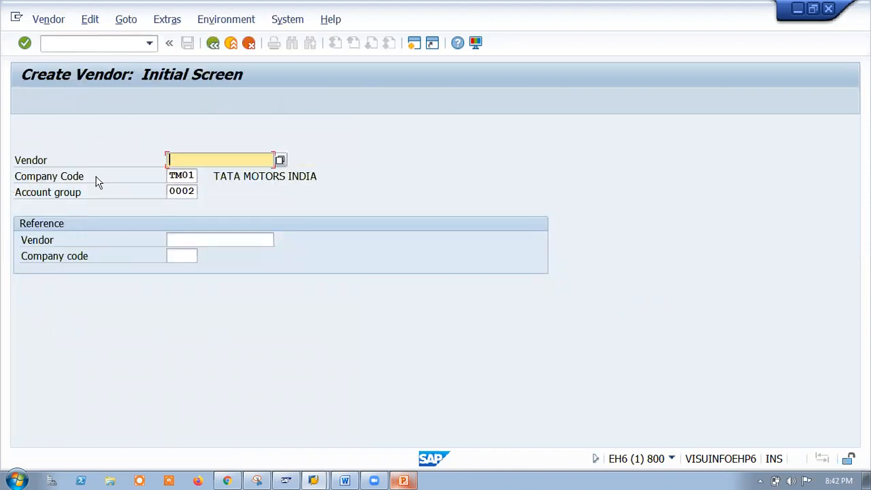
{"action": "left_click", "coordinate": [213, 43]}
Relaunch XK01 central vendor creation and back out to the main menu.
{"action": "left_click", "coordinate": [98, 43]}
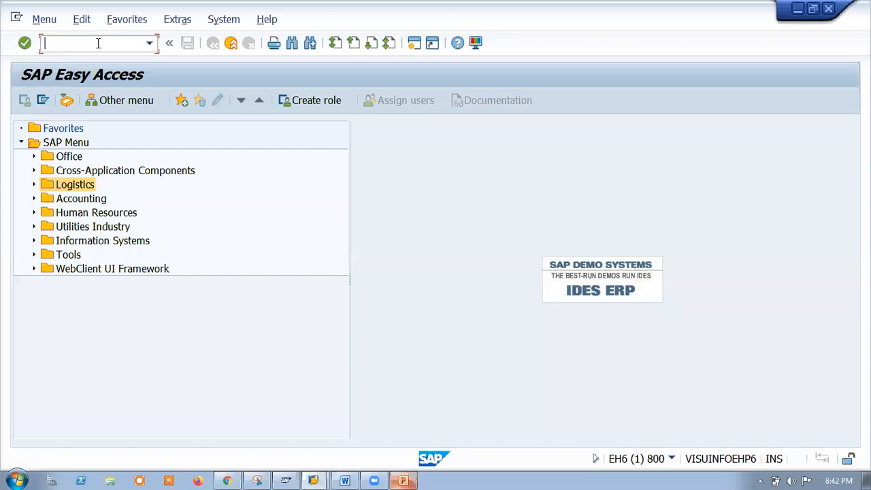
{"action": "type", "text": "XK01"}
{"action": "key", "text": "Return"}
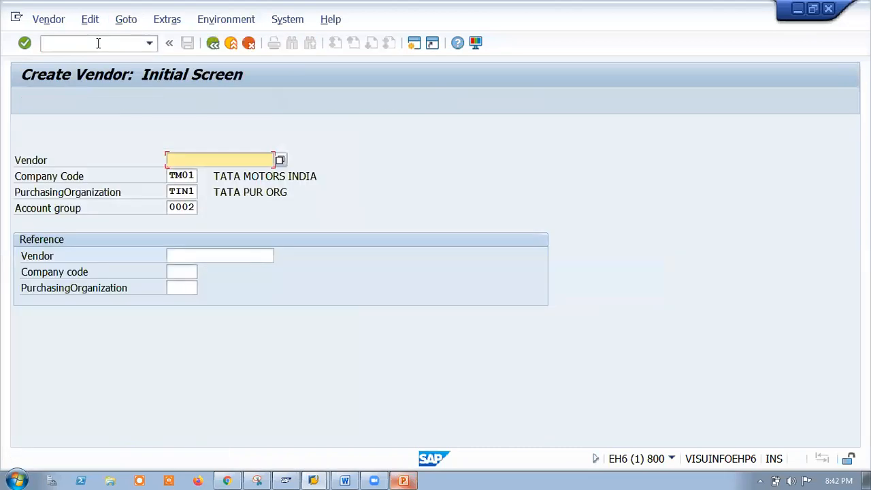
{"action": "left_click", "coordinate": [214, 45]}
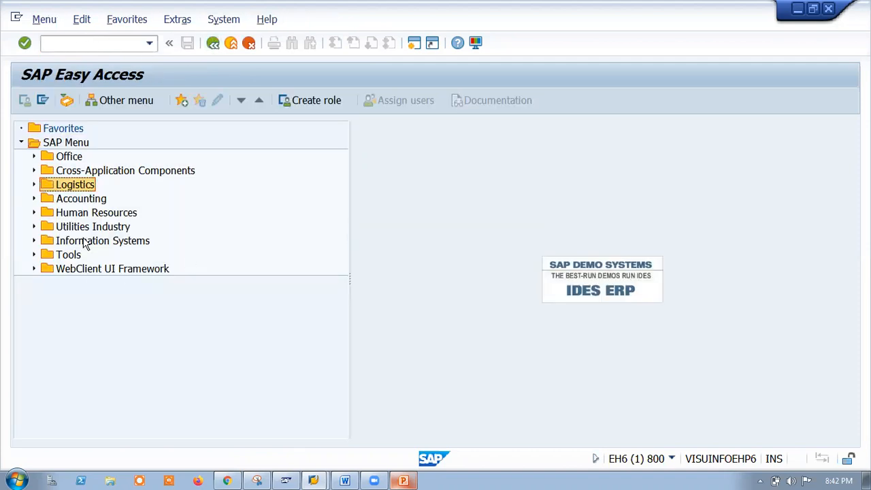
{"action": "left_click", "coordinate": [34, 186]}
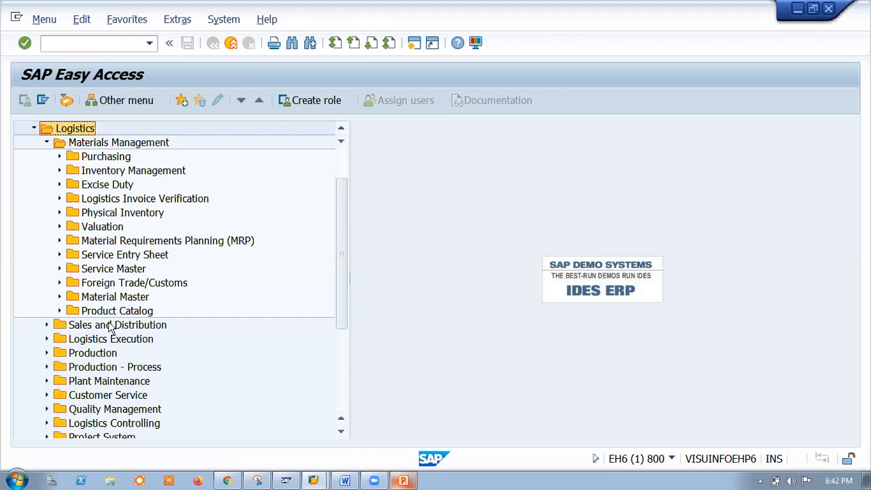
{"action": "left_click", "coordinate": [59, 157]}
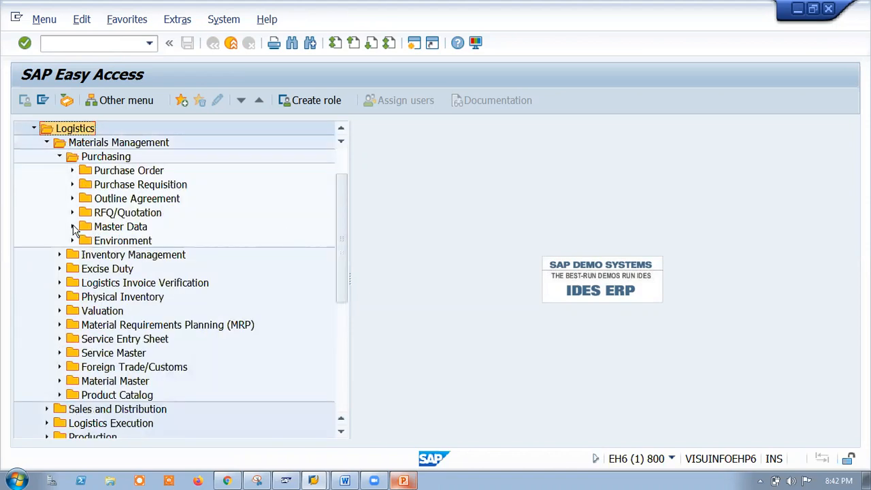
{"action": "left_click", "coordinate": [72, 227]}
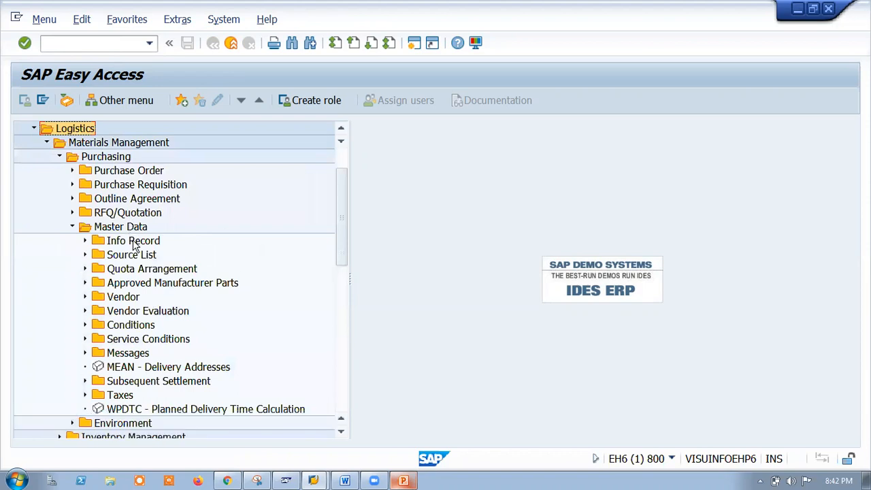
{"action": "left_click", "coordinate": [85, 297]}
{"action": "left_click", "coordinate": [97, 311]}
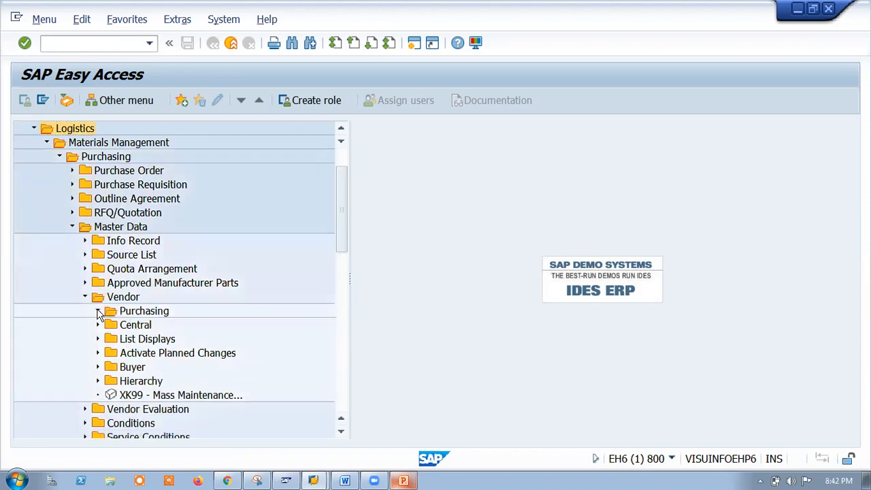
{"action": "left_click", "coordinate": [98, 312]}
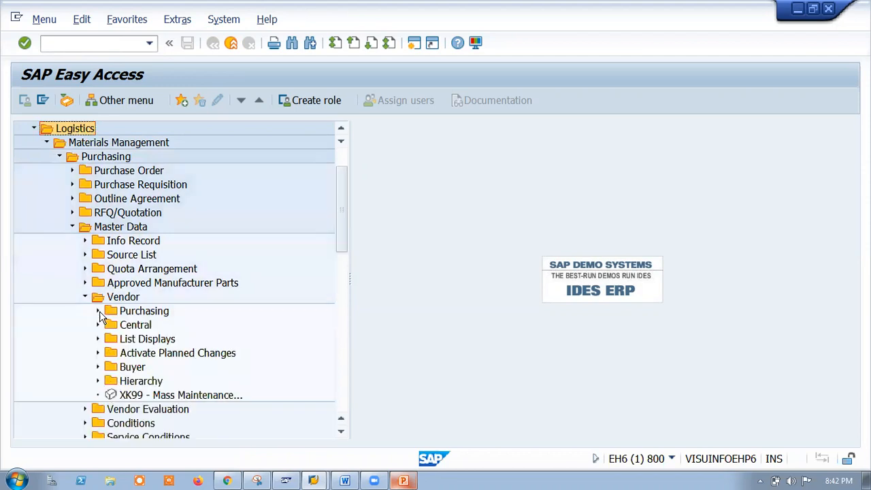
{"action": "left_click", "coordinate": [98, 324]}
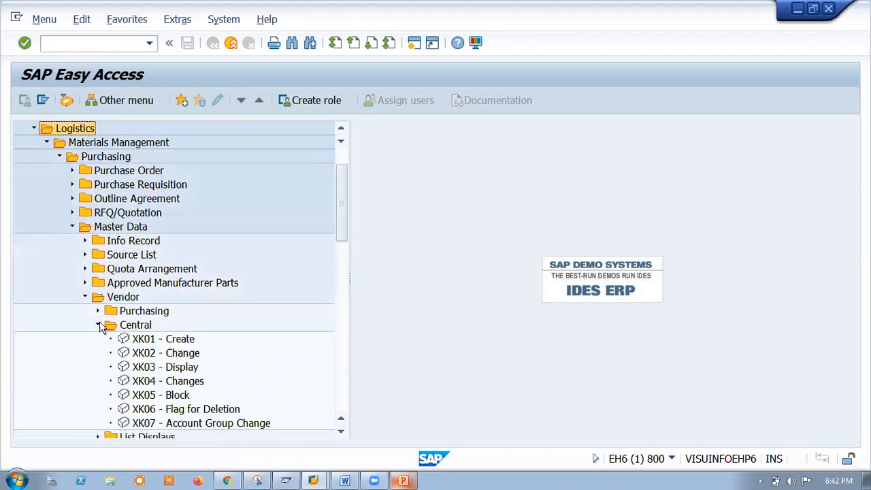
{"action": "double_click", "coordinate": [143, 345]}
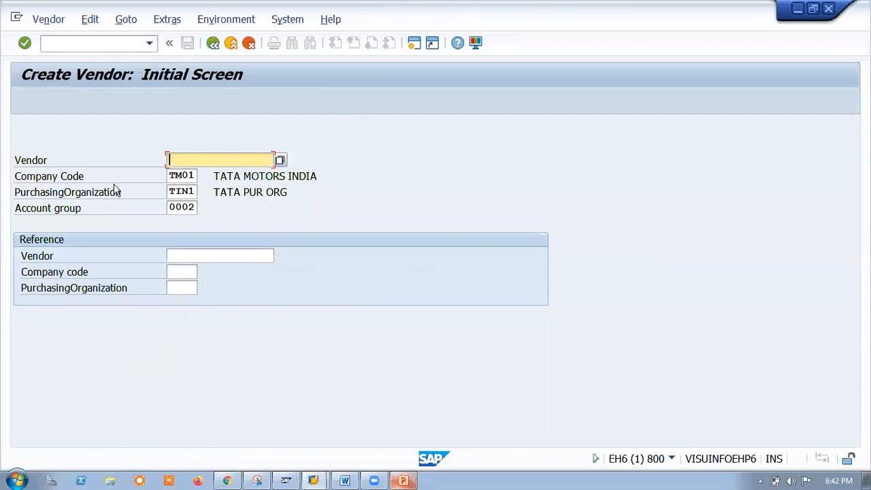
Clear the company code and reselect TM01 TATA MOTORS INDIA from its list.
{"action": "left_click", "coordinate": [189, 176]}
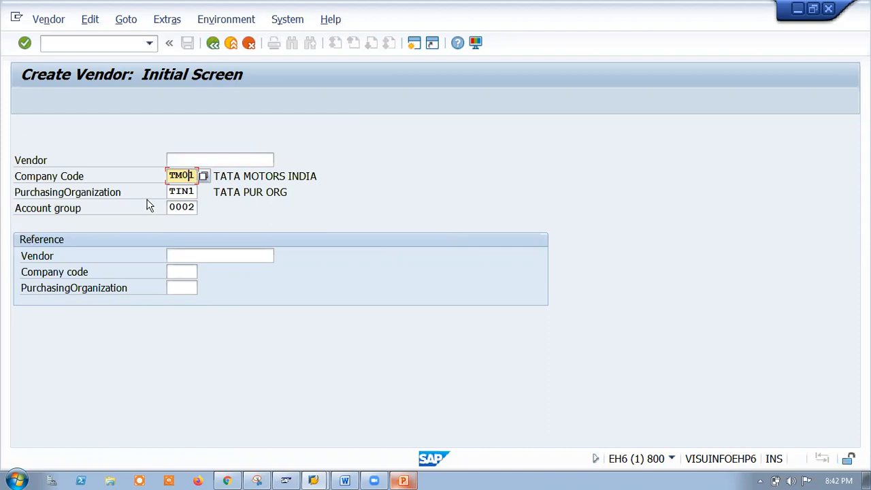
{"action": "left_click", "coordinate": [193, 192]}
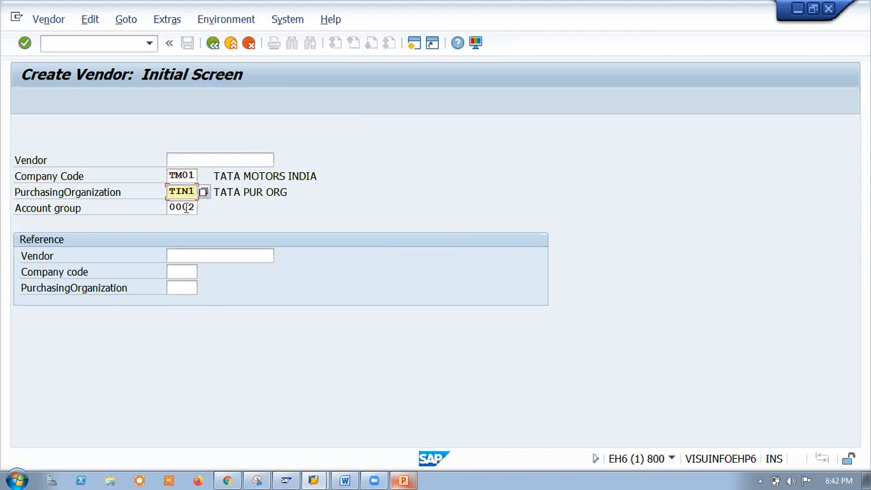
{"action": "left_click", "coordinate": [192, 176]}
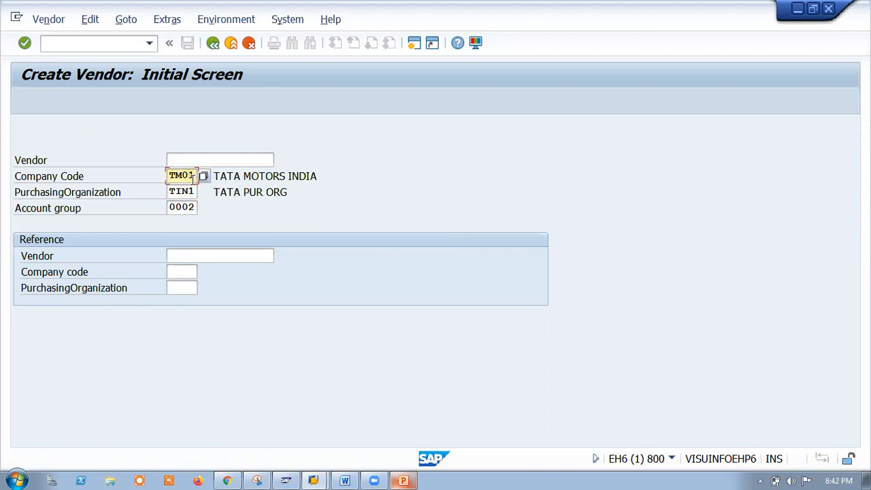
{"action": "key", "text": "BackSpace"}
{"action": "key", "text": "BackSpace"}
{"action": "key", "text": "BackSpace"}
{"action": "key", "text": "BackSpace"}
{"action": "left_click", "coordinate": [205, 177]}
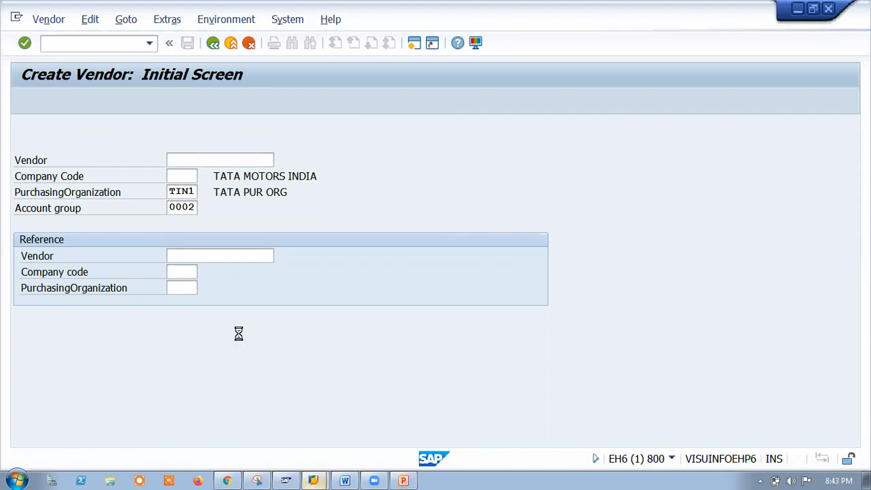
{"action": "scroll", "coordinate": [274, 222], "scroll_direction": "down", "scroll_amount": 8}
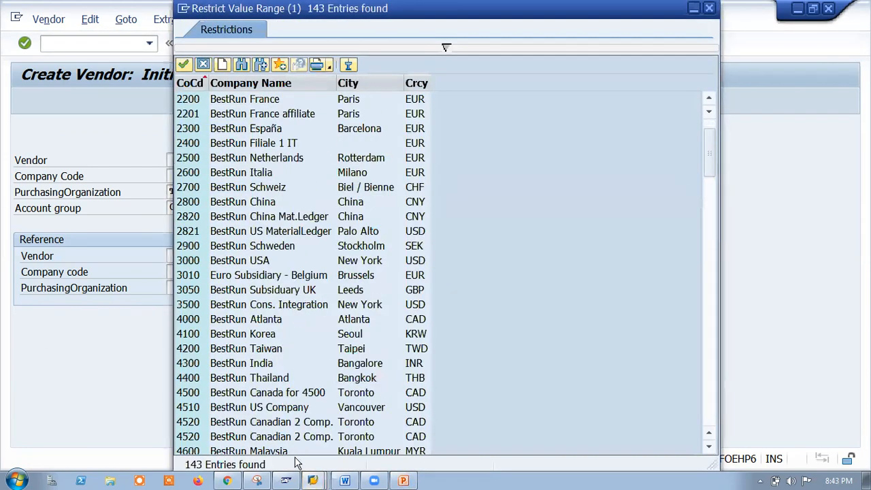
{"action": "scroll", "coordinate": [310, 348], "scroll_direction": "down", "scroll_amount": 20}
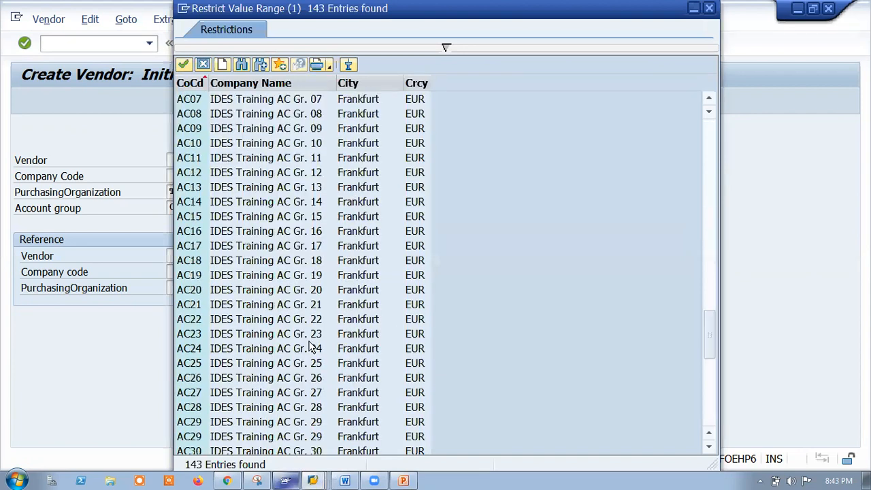
{"action": "double_click", "coordinate": [188, 362]}
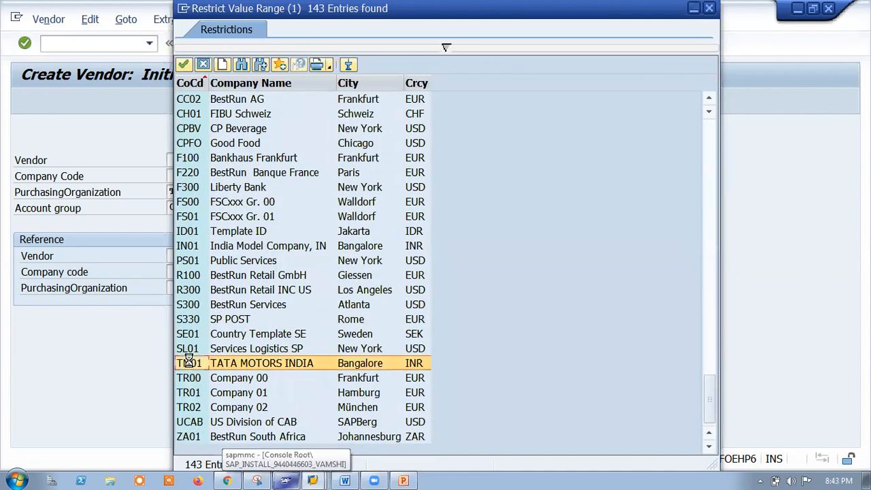
Delete account group 0002 and submit the initial screen with no account group.
{"action": "left_click", "coordinate": [180, 192]}
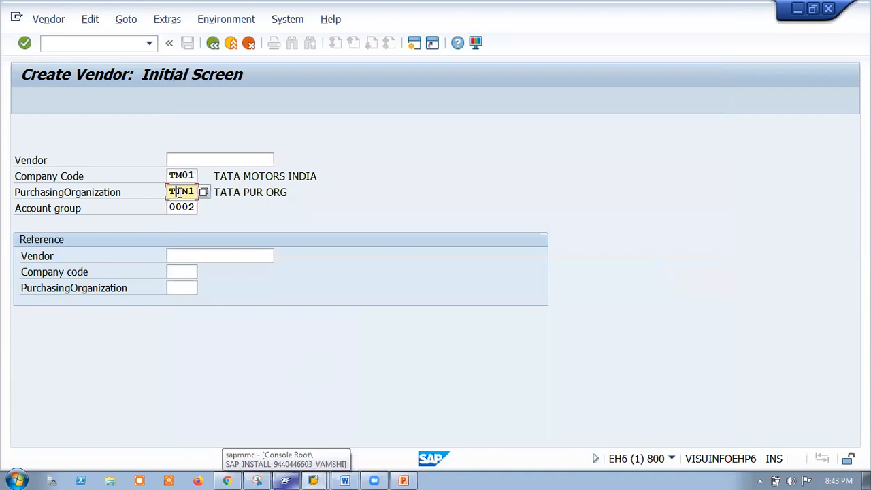
{"action": "left_click", "coordinate": [185, 208]}
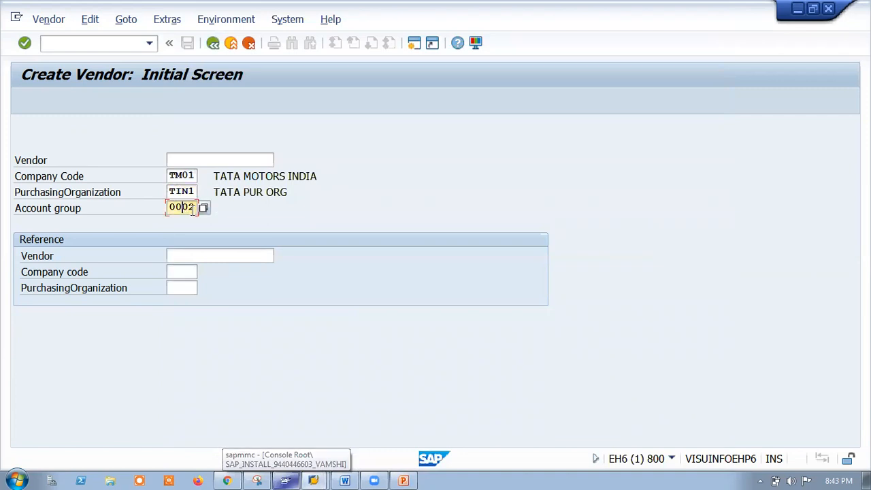
{"action": "left_click", "coordinate": [203, 208]}
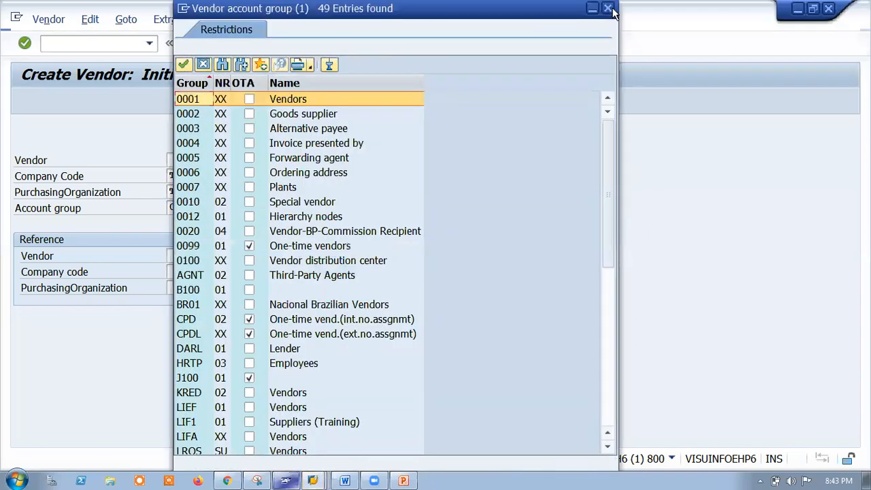
{"action": "left_click", "coordinate": [609, 9]}
{"action": "key", "text": "BackSpace"}
{"action": "key", "text": "Return"}
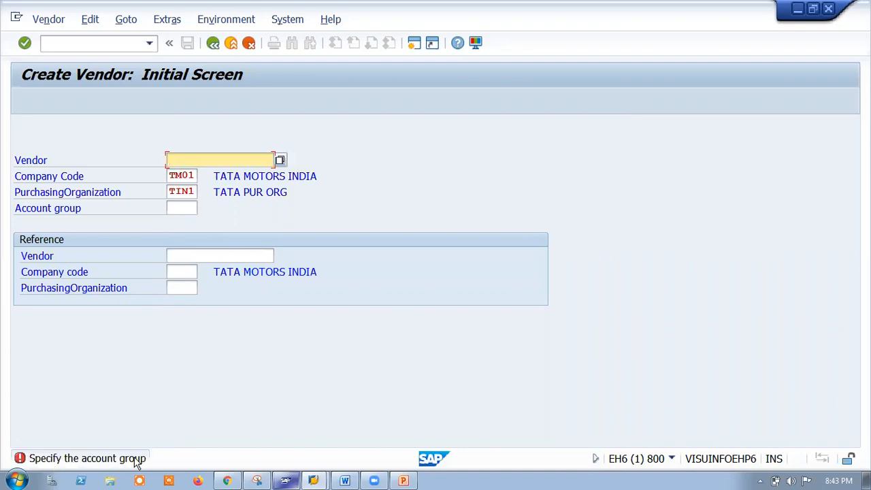
{"action": "left_click", "coordinate": [406, 481]}
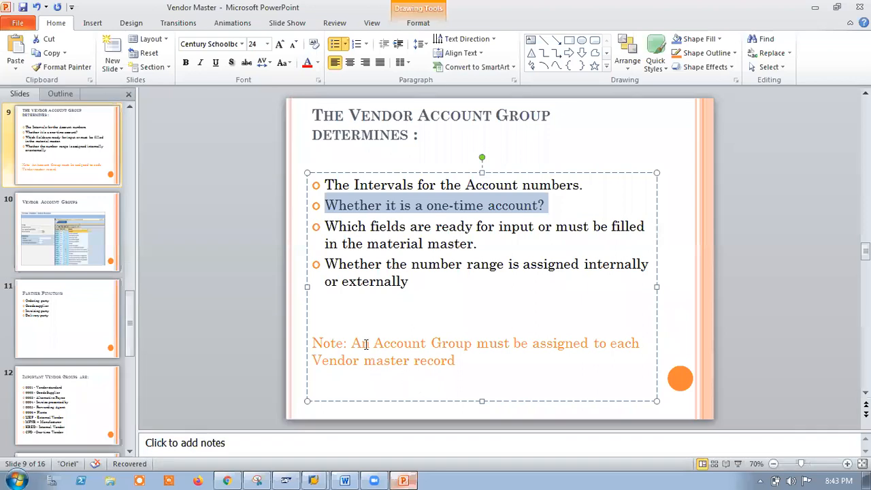
Highlight the slide 9 note that every vendor master record needs an account group.
{"action": "left_click_drag", "start_coordinate": [351, 343], "coordinate": [628, 360]}
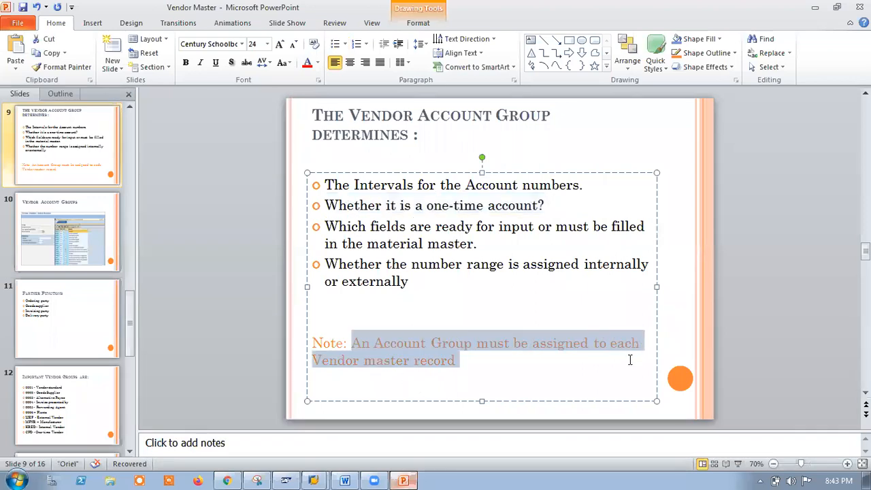
{"action": "left_click", "coordinate": [708, 327]}
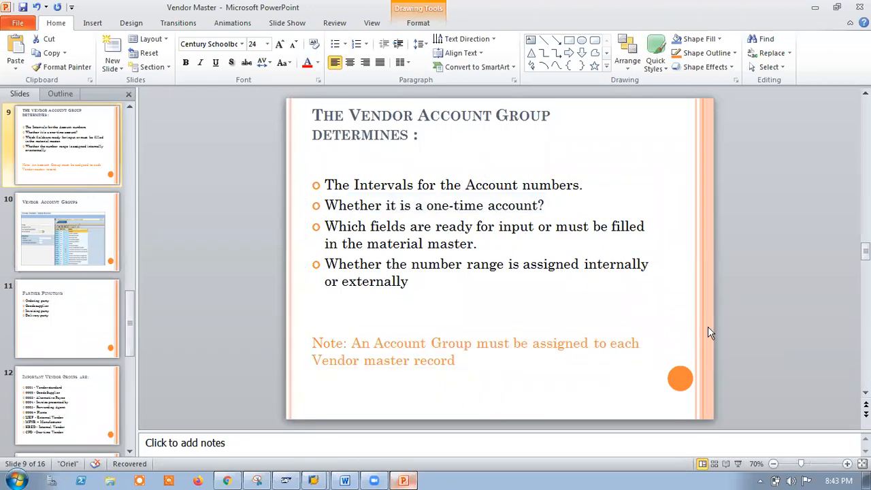
{"action": "key", "text": "alt+Tab"}
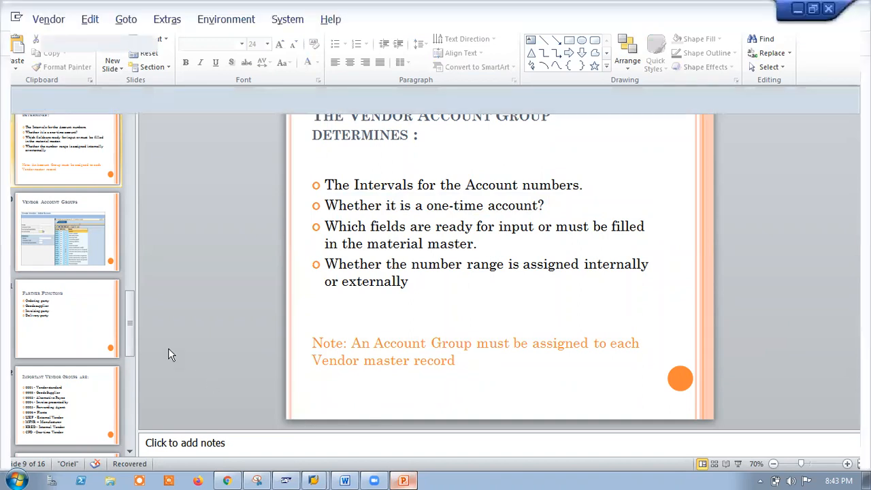
Pick account group TV00 Tata Goods suppliers from the search list and continue to the Address screen.
{"action": "left_click", "coordinate": [180, 207]}
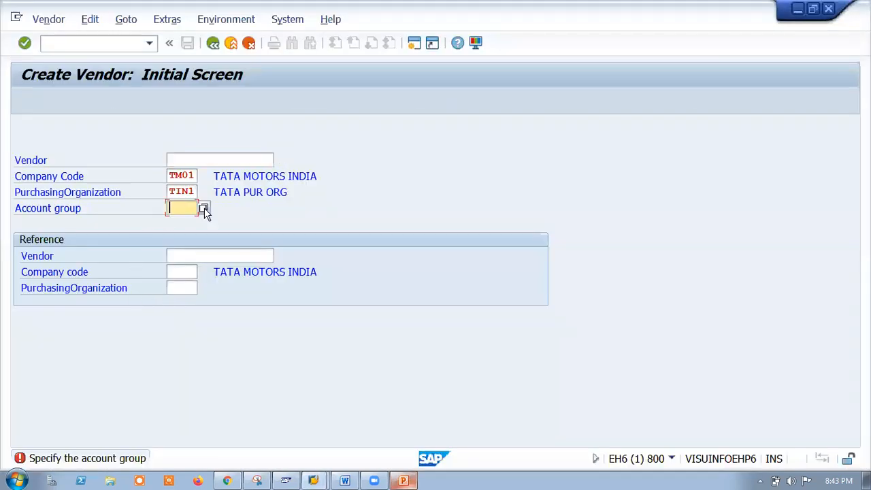
{"action": "left_click", "coordinate": [203, 207]}
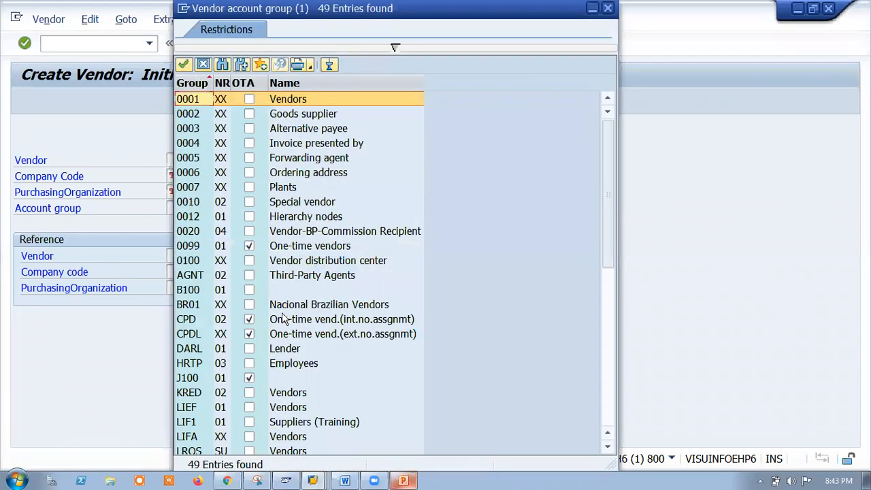
{"action": "left_click", "coordinate": [222, 64]}
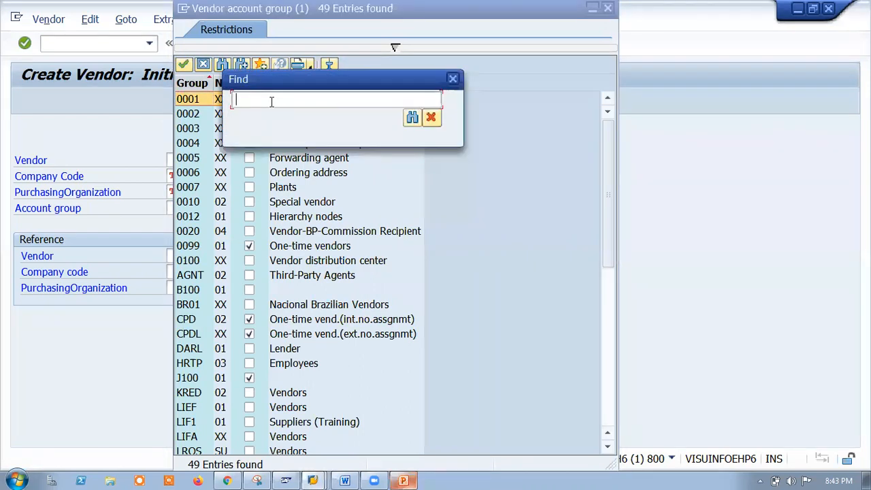
{"action": "type", "text": "TV00"}
{"action": "key", "text": "Return"}
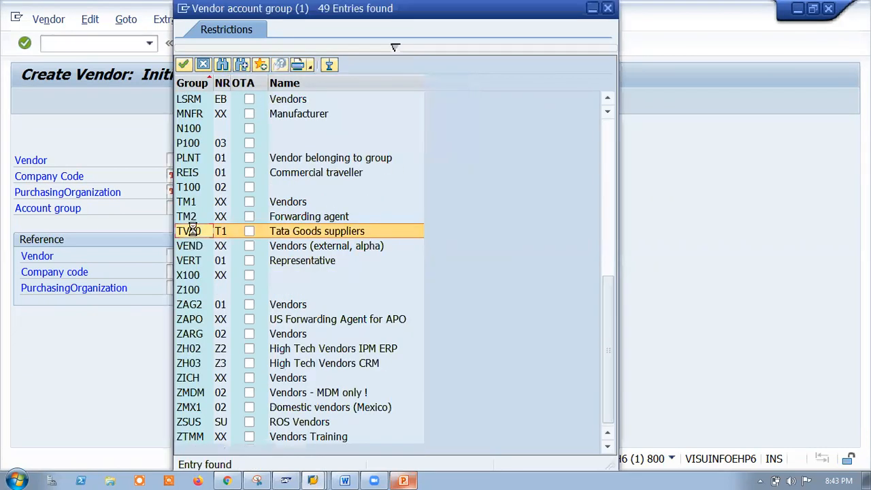
{"action": "double_click", "coordinate": [193, 231]}
{"action": "key", "text": "Return"}
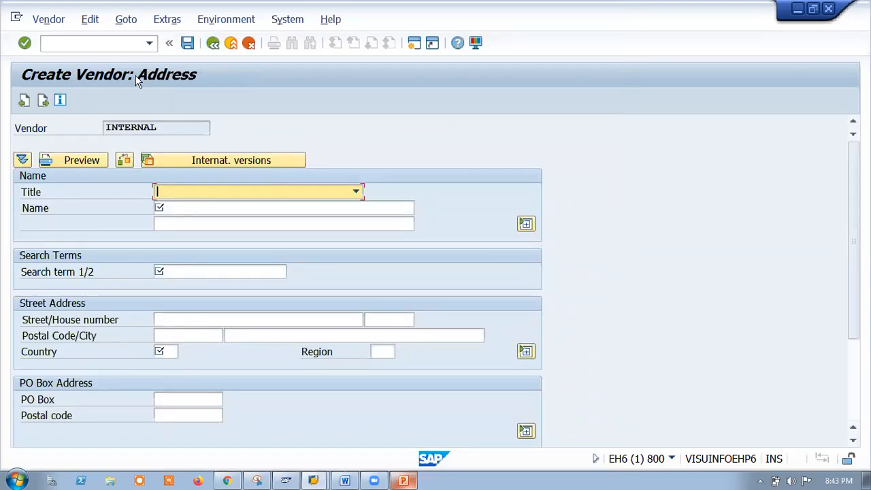
Set the vendor's title to Company from the Title dropdown.
{"action": "left_click", "coordinate": [180, 193]}
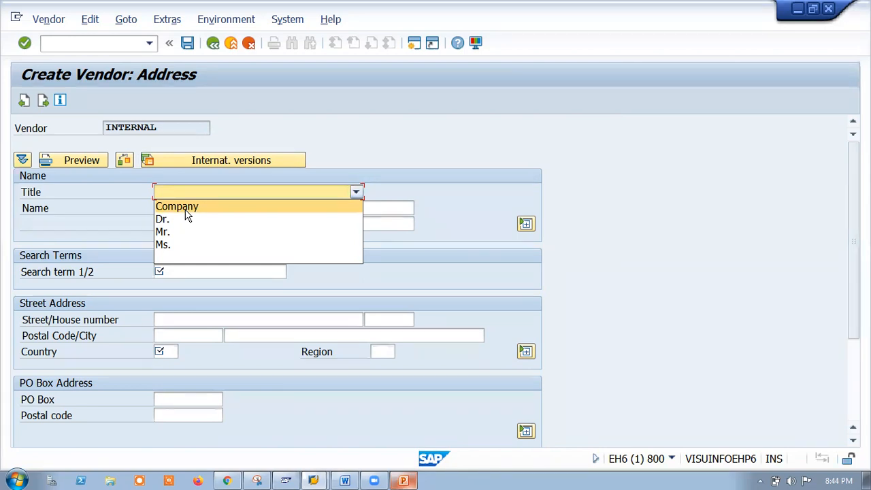
{"action": "left_click", "coordinate": [208, 209]}
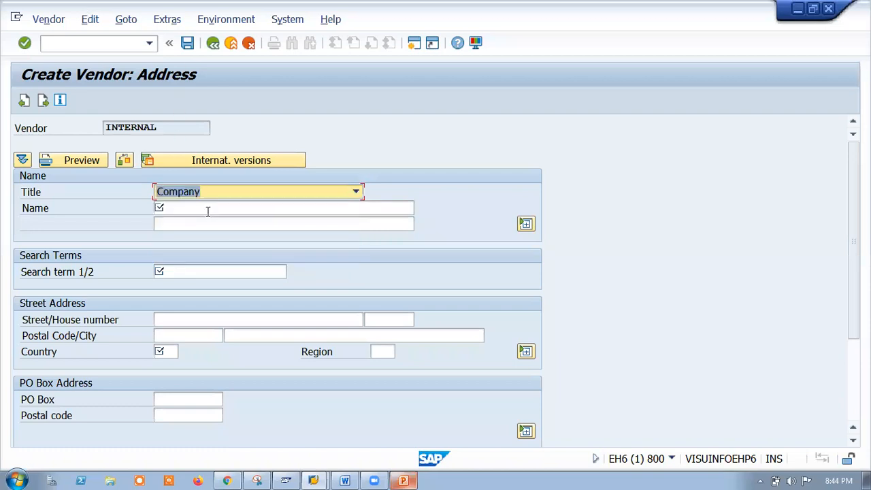
{"action": "left_click", "coordinate": [220, 195]}
{"action": "left_click", "coordinate": [220, 194]}
{"action": "left_click", "coordinate": [208, 198]}
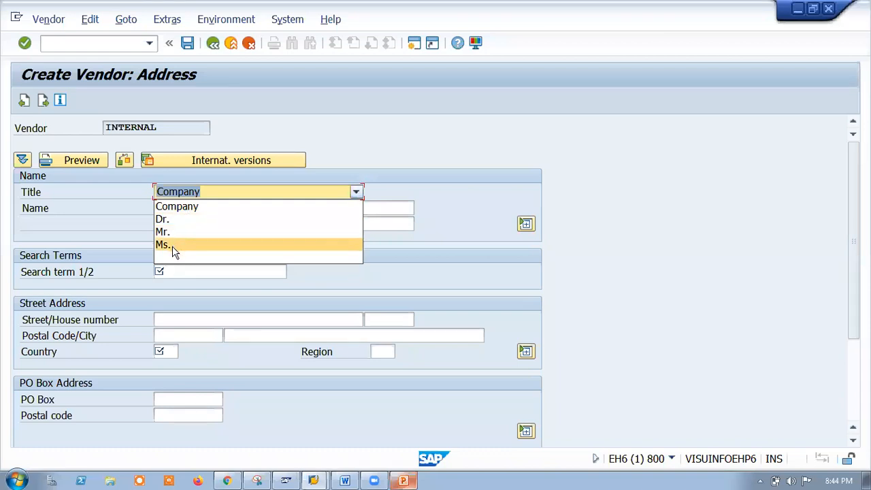
{"action": "left_click", "coordinate": [193, 206]}
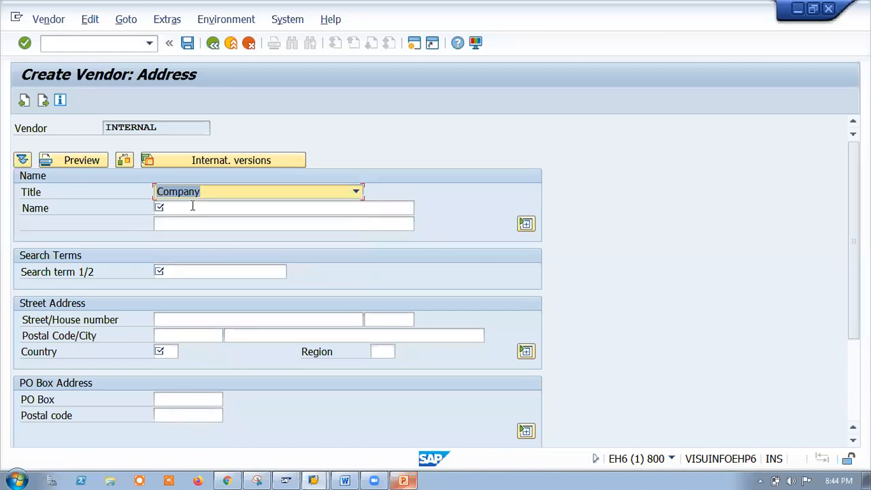
Enter the name MRF TYRES and the second name line MRF TYRES HYDERBAD.
{"action": "left_click", "coordinate": [192, 207]}
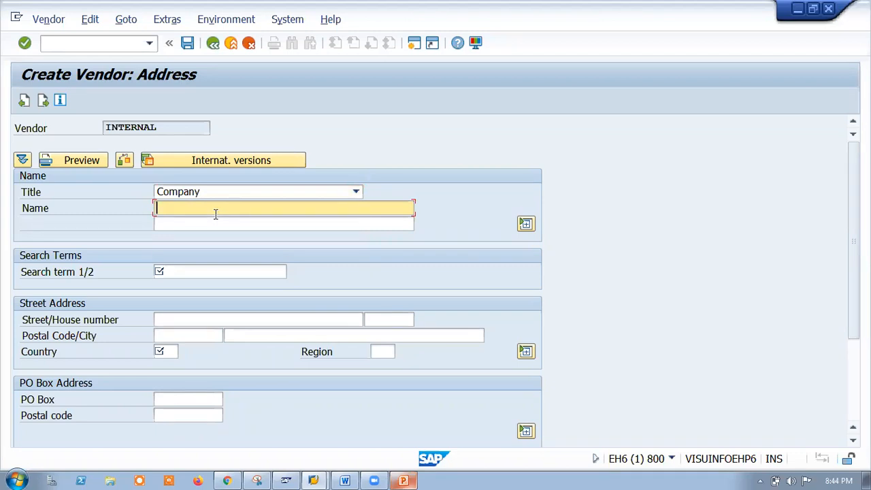
{"action": "type", "text": "MRF TYRES"}
{"action": "left_click", "coordinate": [204, 225]}
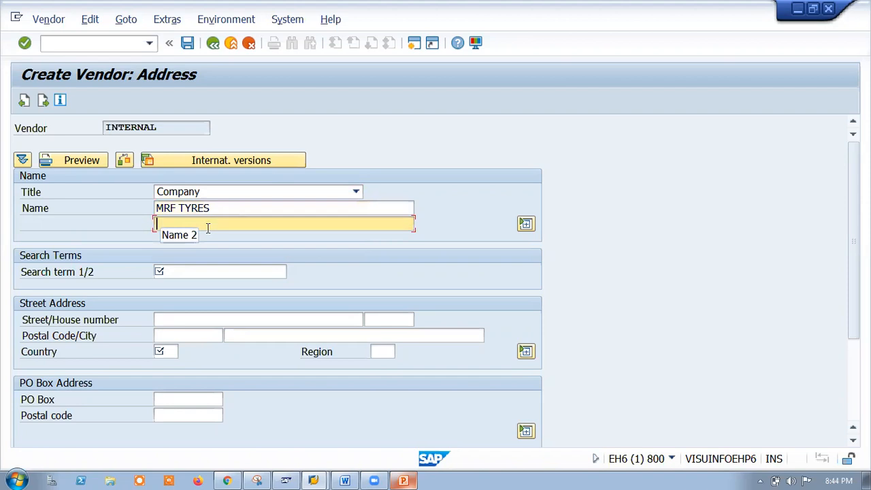
{"action": "type", "text": "MRF TYRES HYDERBAD"}
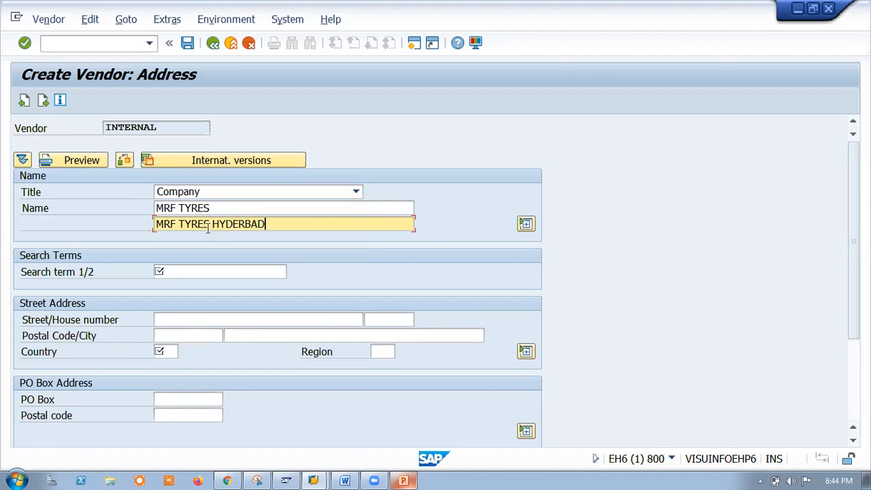
{"action": "left_click", "coordinate": [194, 271]}
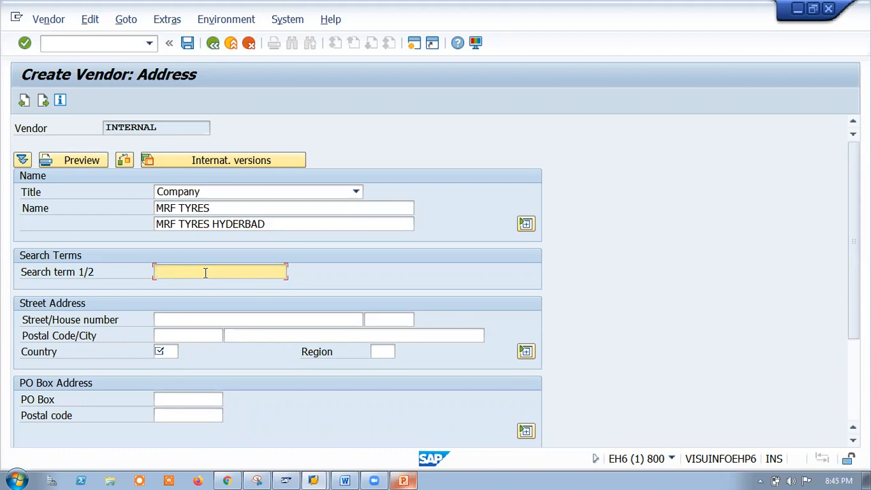
{"action": "type", "text": "MRF"}
{"action": "key", "text": "BackSpace"}
{"action": "key", "text": "BackSpace"}
{"action": "key", "text": "BackSpace"}
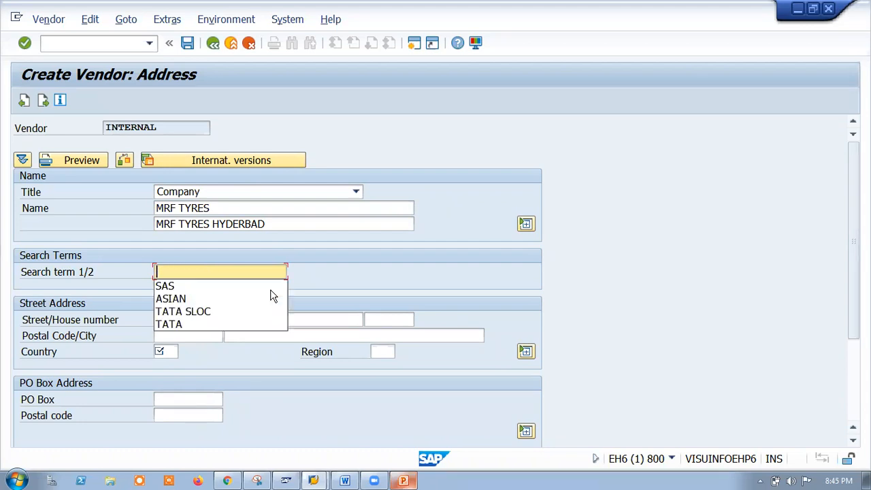
{"action": "type", "text": "TYRES"}
{"action": "key", "text": "BackSpace"}
{"action": "key", "text": "BackSpace"}
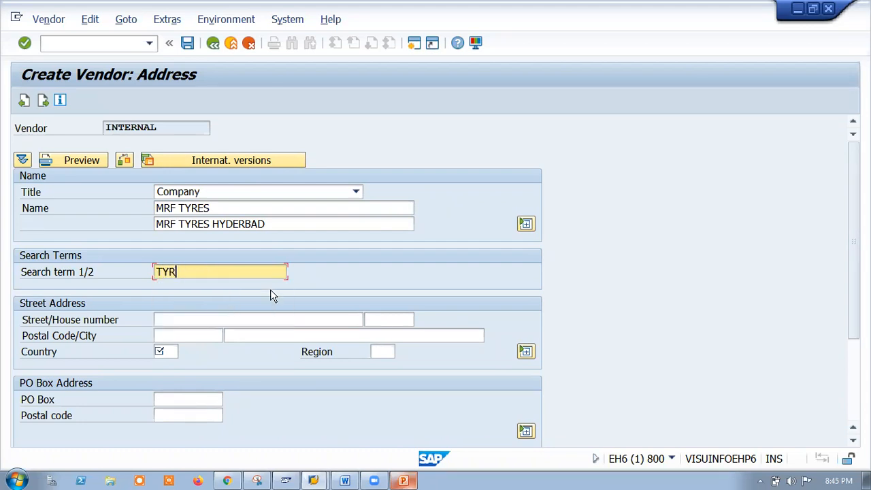
{"action": "key", "text": "BackSpace"}
{"action": "key", "text": "BackSpace"}
{"action": "key", "text": "BackSpace"}
{"action": "type", "text": "MRF"}
{"action": "left_click", "coordinate": [196, 318]}
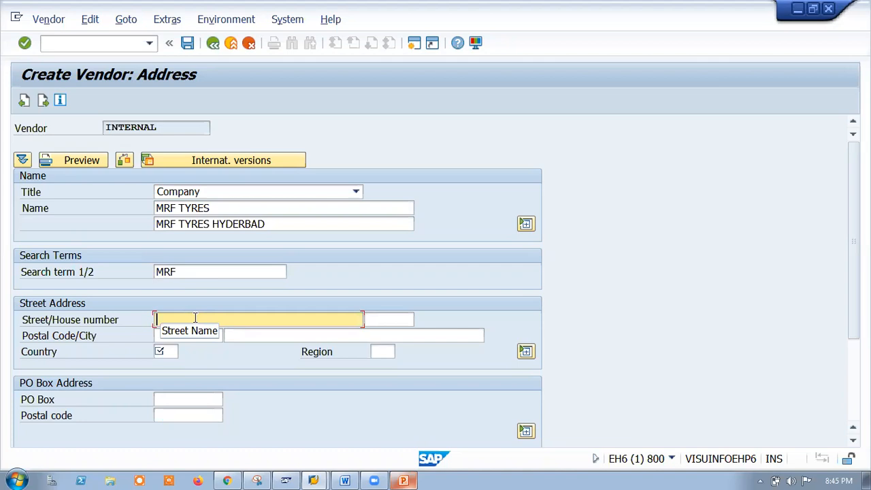
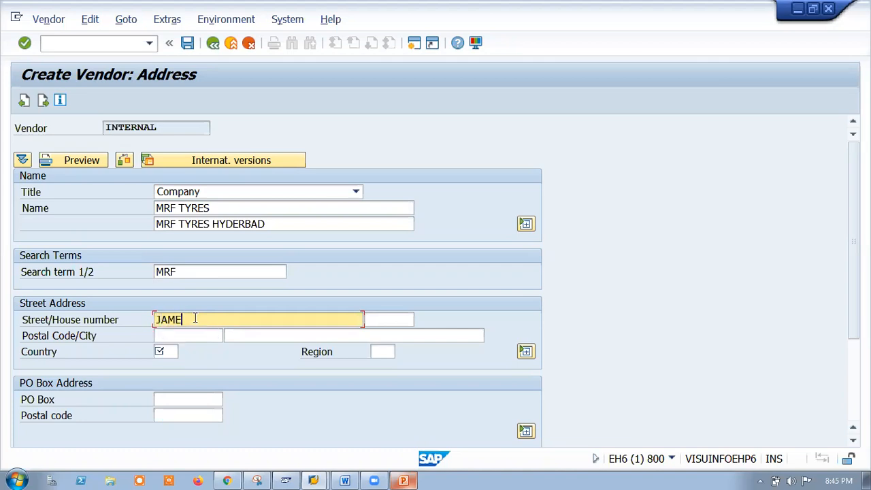
{"action": "left_click", "coordinate": [406, 324]}
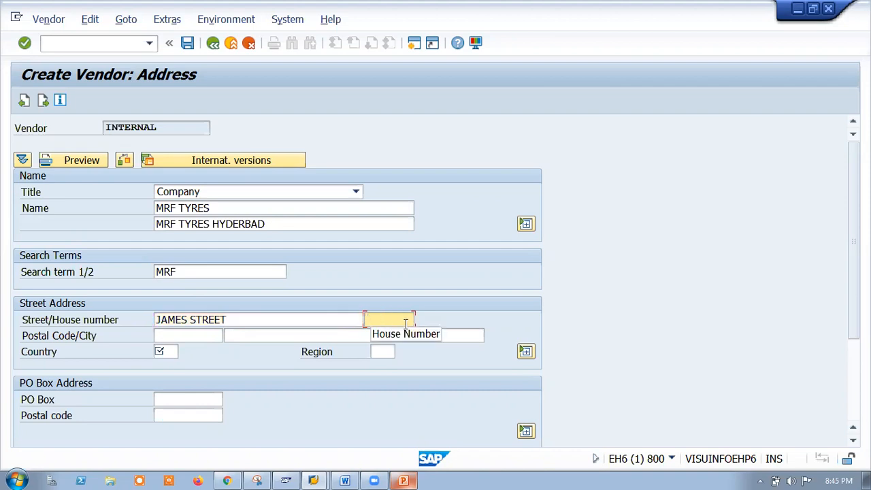
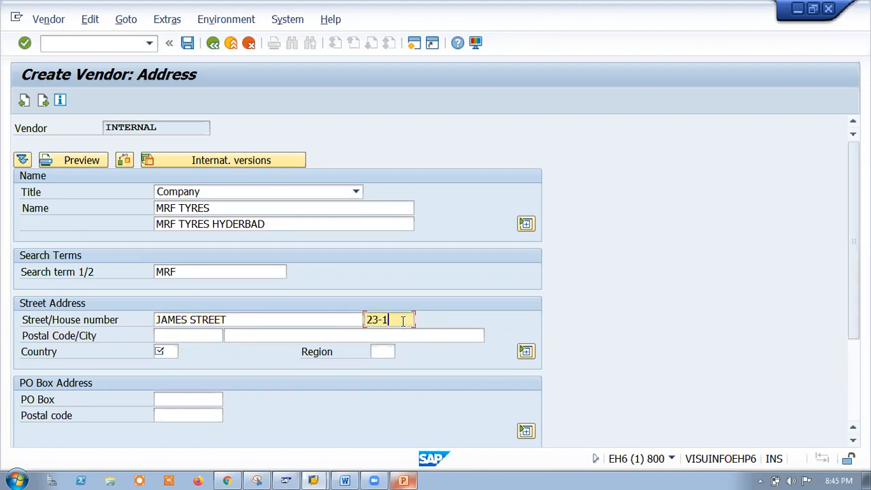
Fill in postal code 500005, city HYDERABAD and country IN, and bring up the region list.
{"action": "left_click", "coordinate": [175, 336]}
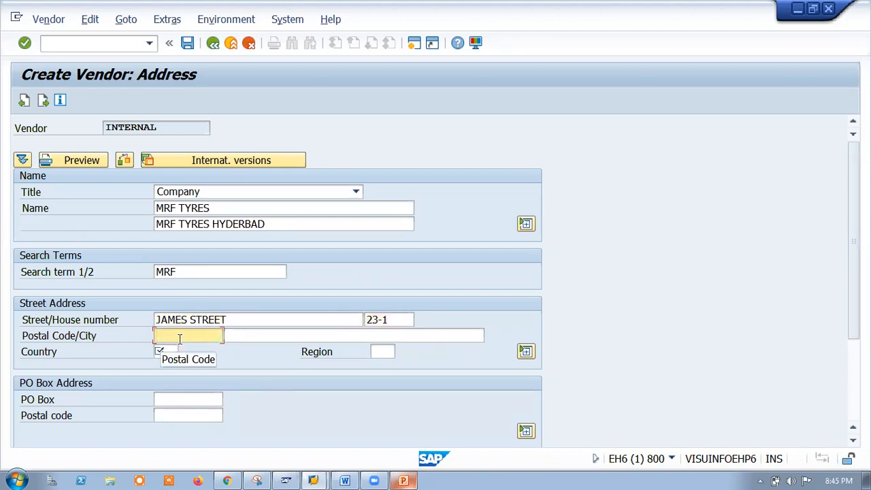
{"action": "type", "text": "5000"}
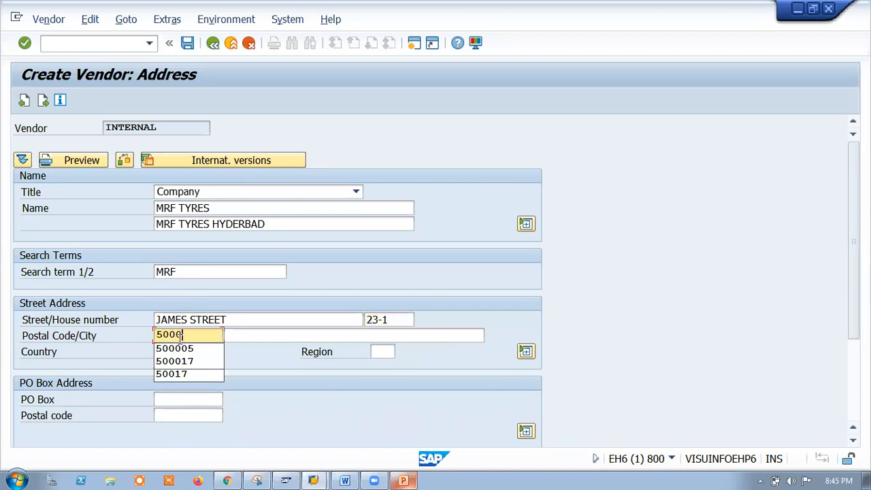
{"action": "left_click", "coordinate": [219, 348]}
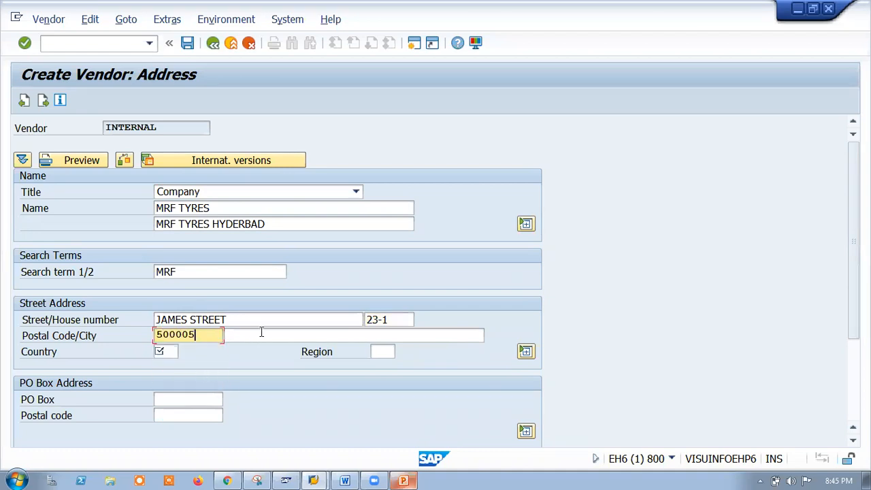
{"action": "left_click", "coordinate": [265, 335]}
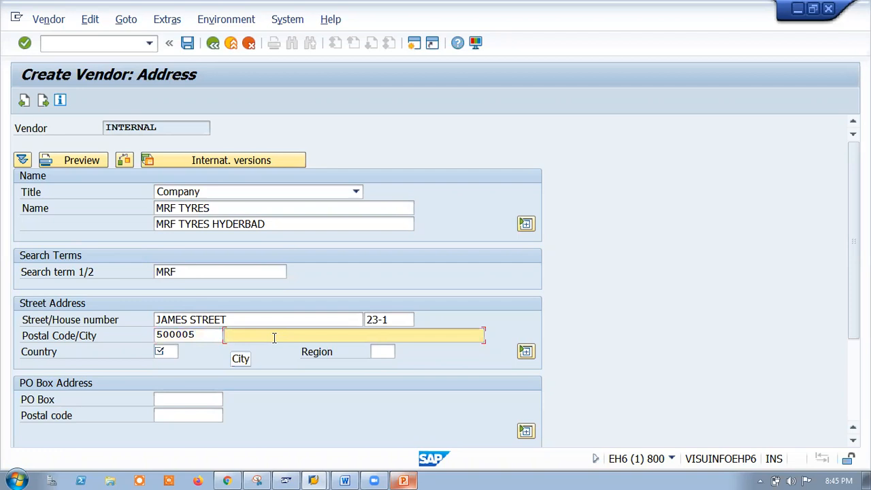
{"action": "type", "text": "HYDERABAD"}
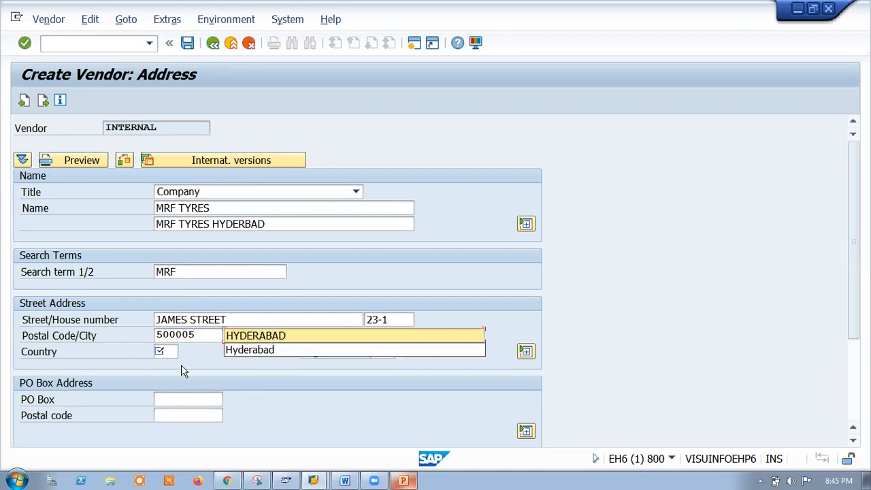
{"action": "left_click", "coordinate": [168, 350]}
{"action": "type", "text": "IN"}
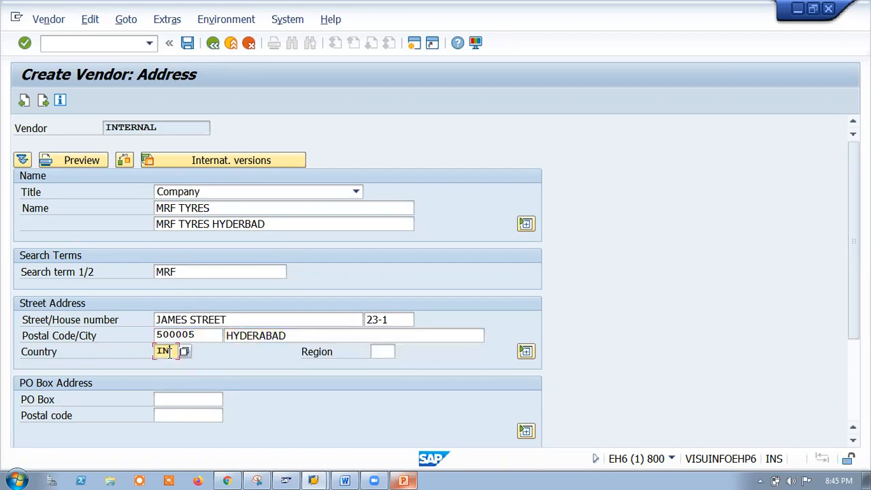
{"action": "left_click", "coordinate": [380, 352]}
{"action": "left_click", "coordinate": [401, 353]}
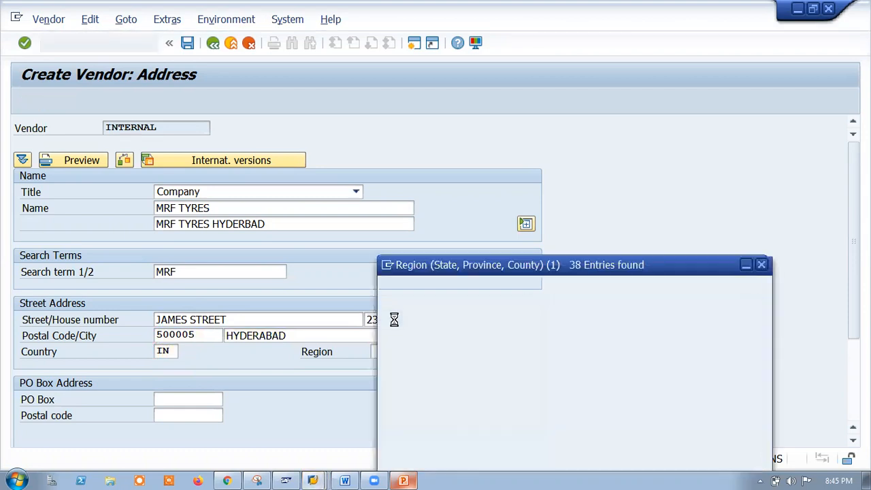
{"action": "scroll", "coordinate": [450, 443], "scroll_direction": "down", "scroll_amount": 5}
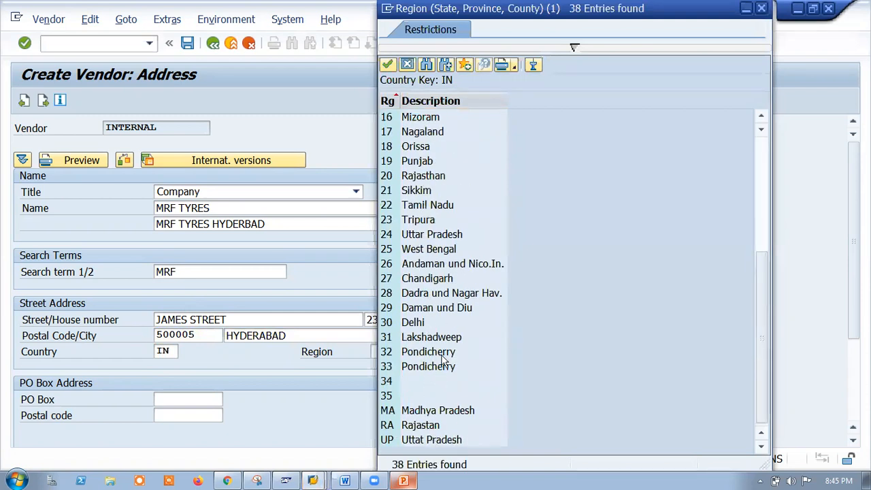
{"action": "scroll", "coordinate": [442, 361], "scroll_direction": "up", "scroll_amount": 5}
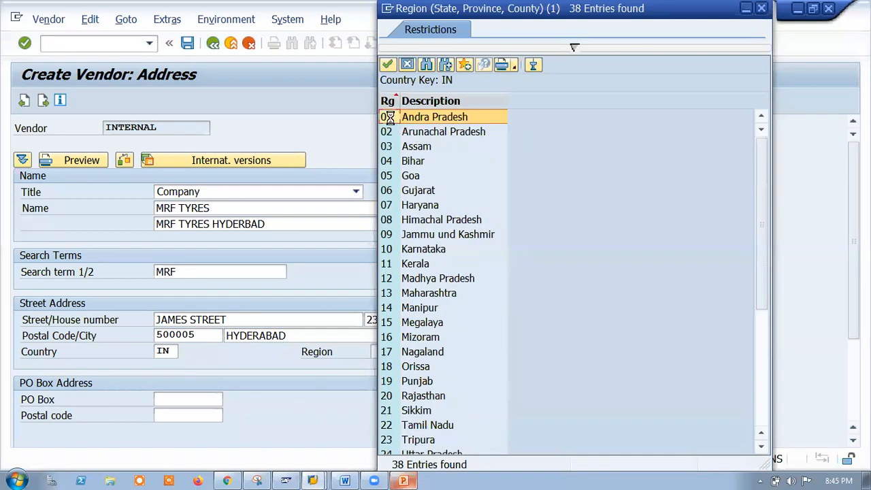
Advance through control data to the payment transactions bank details table.
{"action": "key", "text": "Return"}
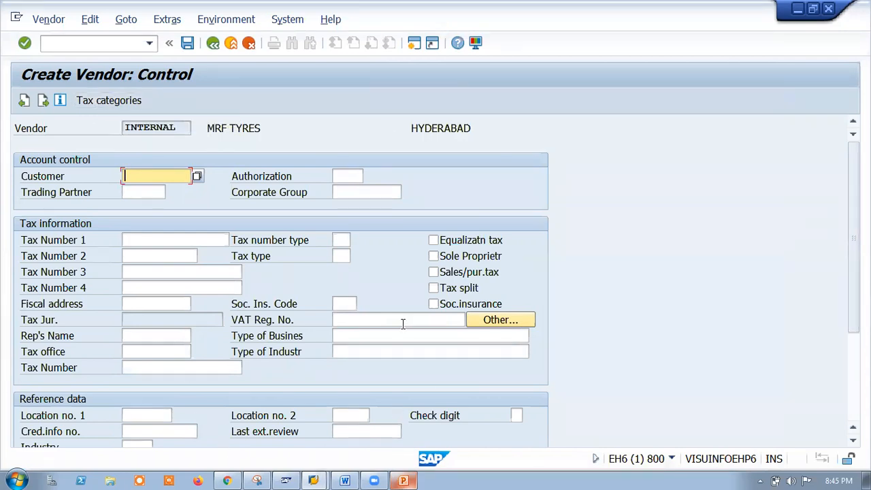
{"action": "key", "text": "Return"}
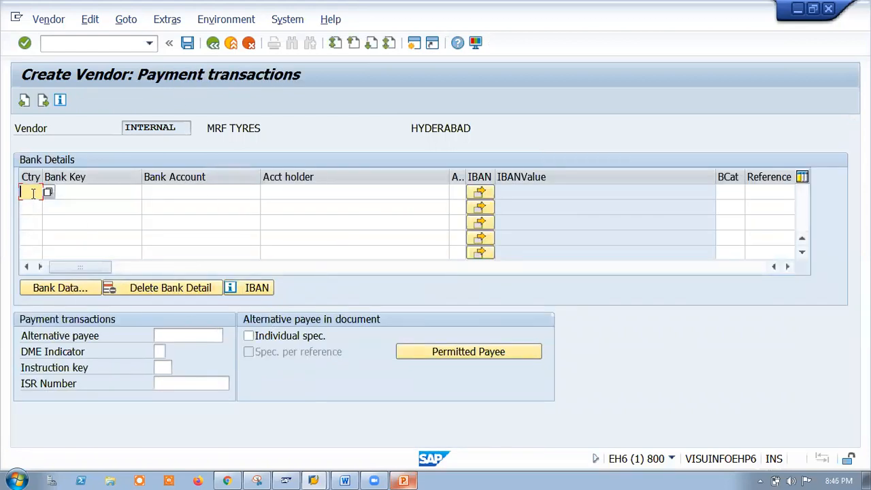
{"action": "left_click", "coordinate": [73, 191]}
{"action": "left_click", "coordinate": [196, 192]}
{"action": "left_click", "coordinate": [323, 191]}
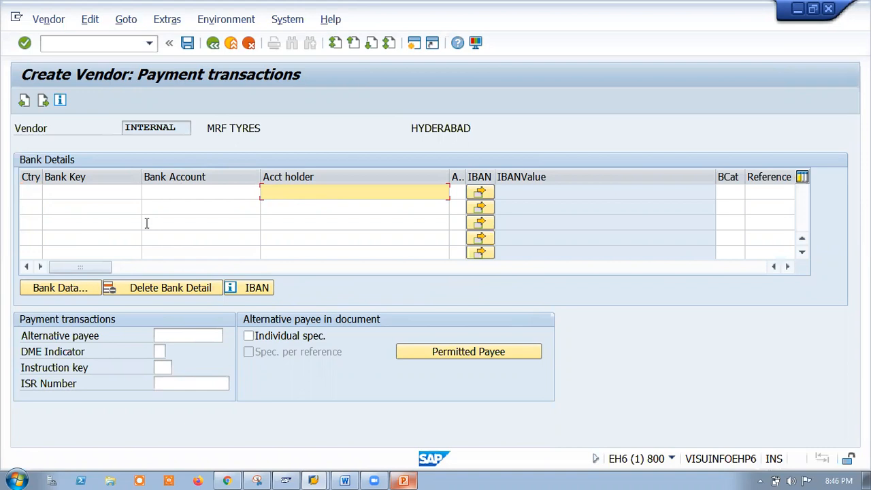
{"action": "left_click", "coordinate": [27, 192]}
Add a bank row with country IN, bank key ICICI, account number and account holder, then start the contact's first name.
{"action": "type", "text": "IN"}
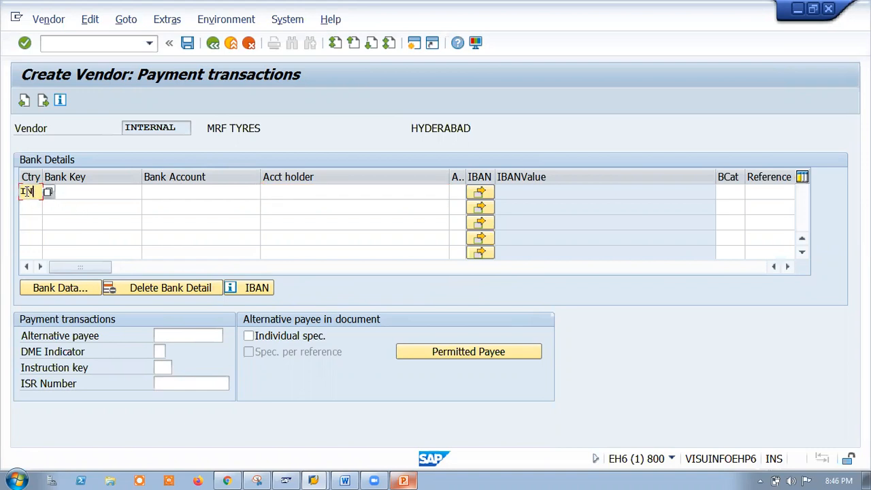
{"action": "left_click", "coordinate": [73, 192]}
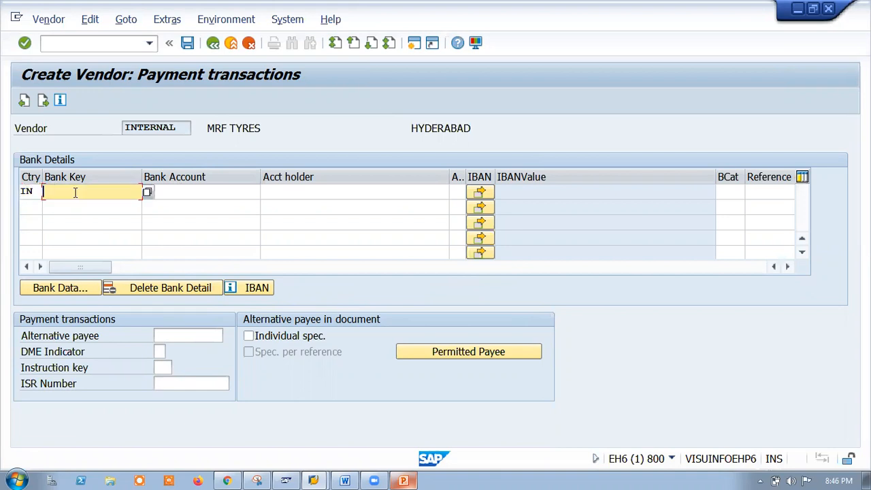
{"action": "type", "text": "IC"}
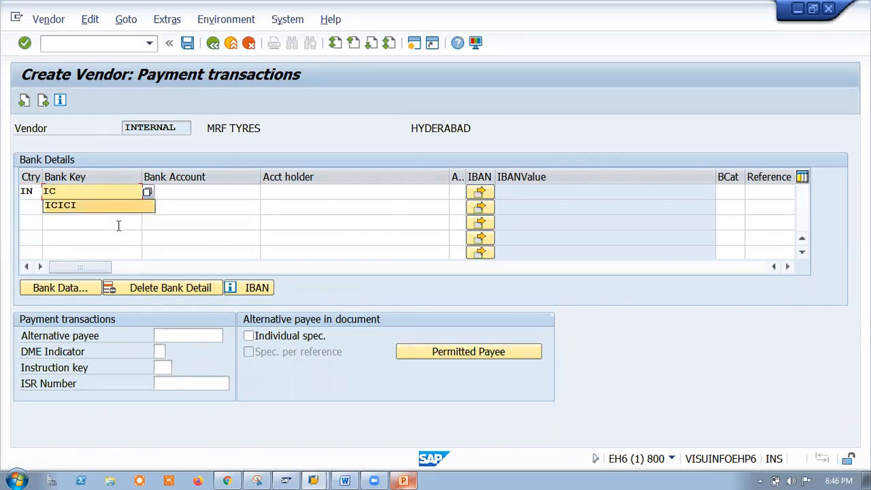
{"action": "left_click", "coordinate": [75, 208]}
{"action": "left_click", "coordinate": [188, 191]}
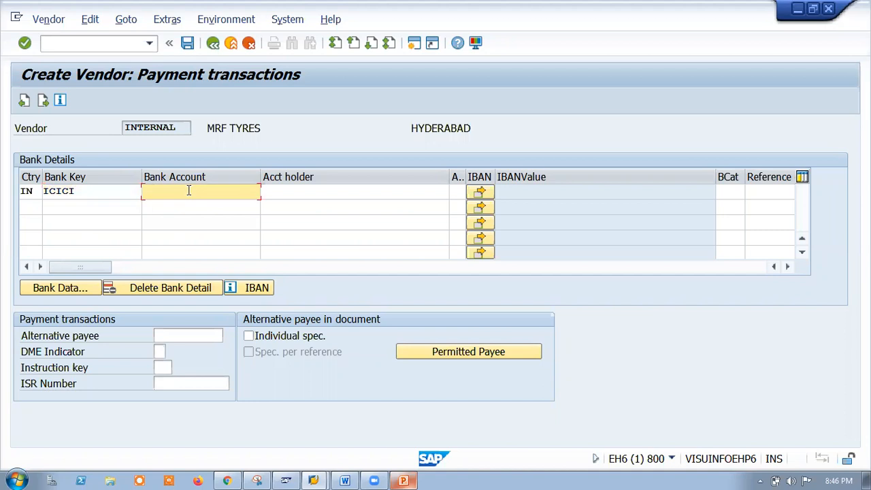
{"action": "left_click", "coordinate": [312, 191]}
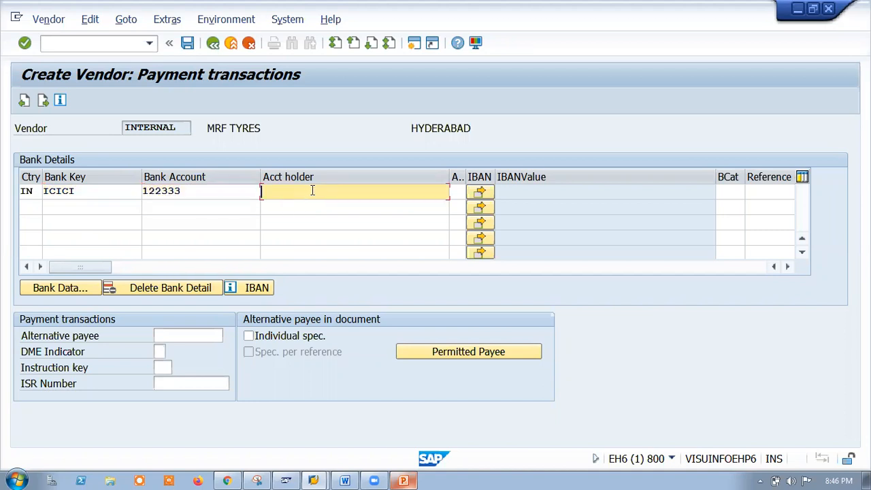
{"action": "key", "text": "Return"}
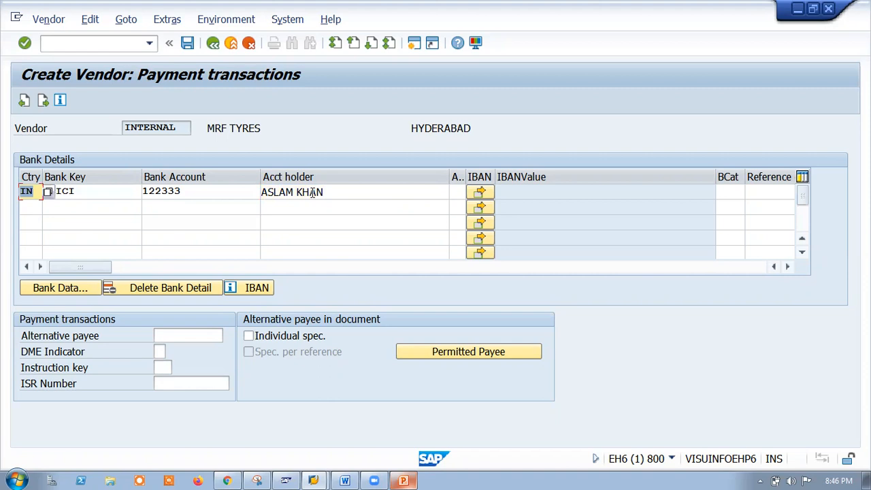
{"action": "key", "text": "Return"}
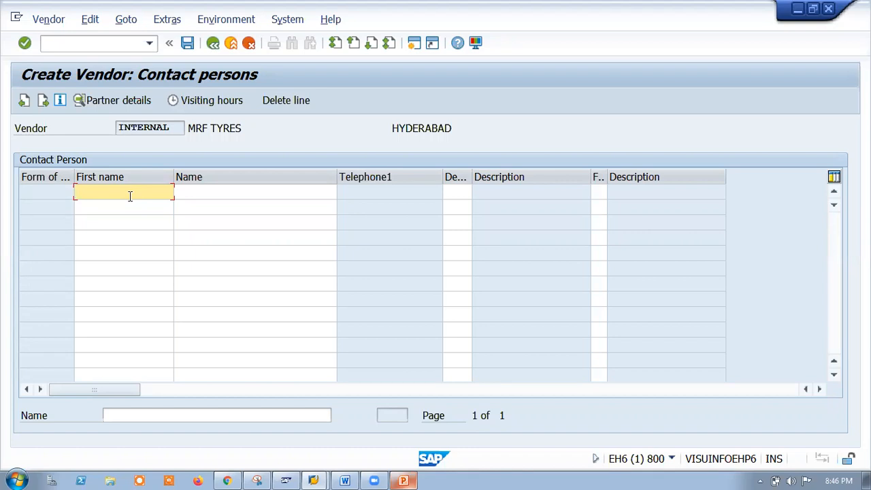
Correct the contact's first name and enter the last name.
{"action": "left_click", "coordinate": [204, 195]}
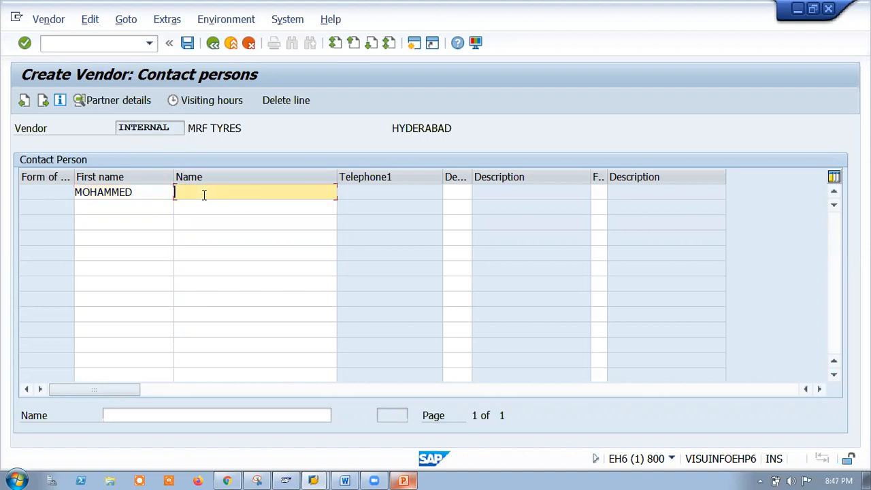
Set the contact's department to 0003 Sales from the department list.
{"action": "left_click", "coordinate": [458, 192]}
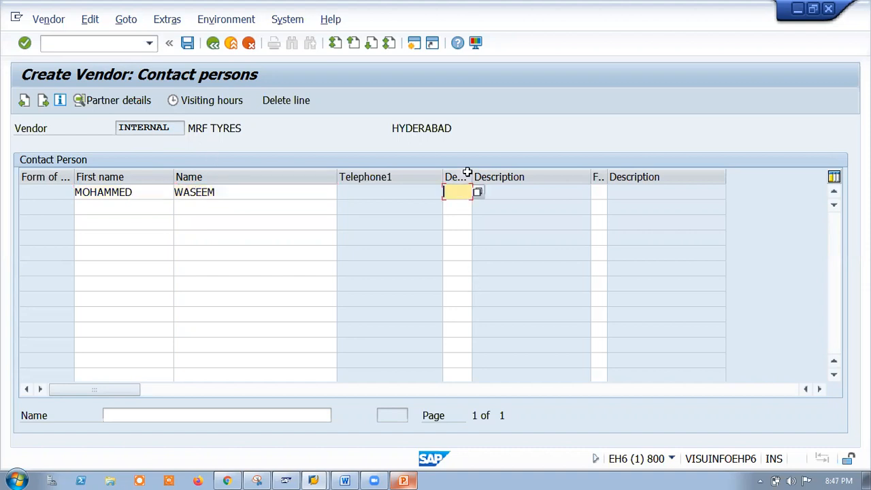
{"action": "left_click_drag", "start_coordinate": [473, 176], "coordinate": [512, 175]}
{"action": "type", "text": "SALE"}
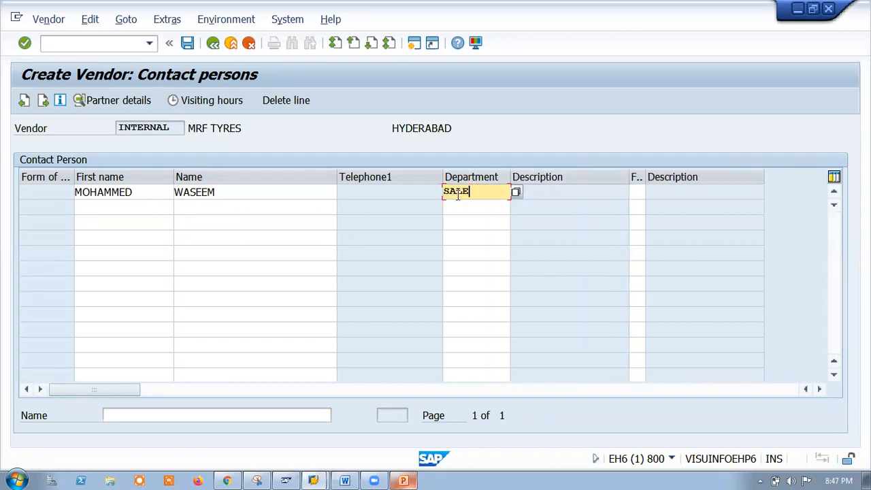
{"action": "key", "text": "BackSpace"}
{"action": "key", "text": "BackSpace"}
{"action": "key", "text": "BackSpace"}
{"action": "key", "text": "BackSpace"}
{"action": "left_click", "coordinate": [516, 193]}
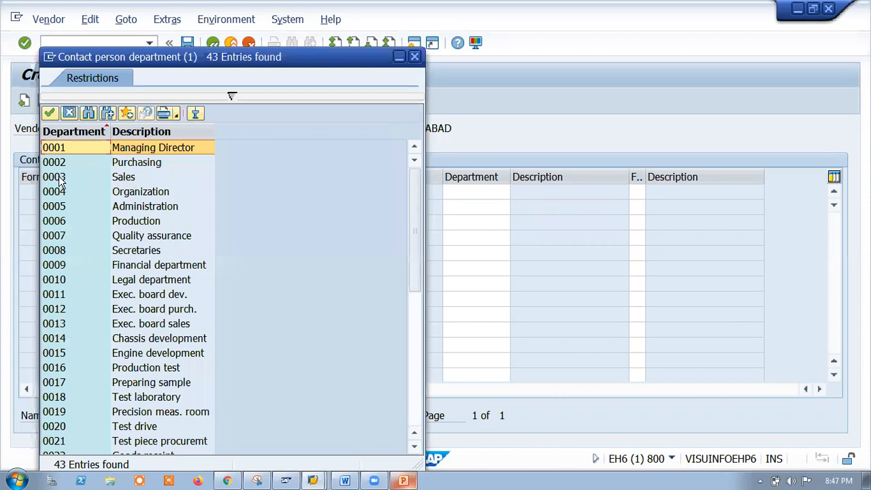
{"action": "double_click", "coordinate": [59, 177]}
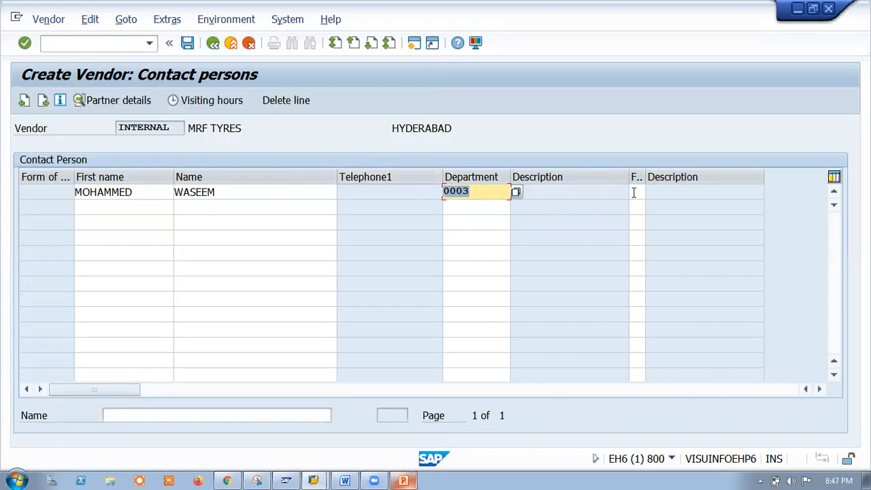
Set the contact's function to 03 Head of sales and continue to the TM01 accounting screen.
{"action": "left_click", "coordinate": [634, 193]}
{"action": "left_click_drag", "start_coordinate": [645, 176], "coordinate": [710, 173]}
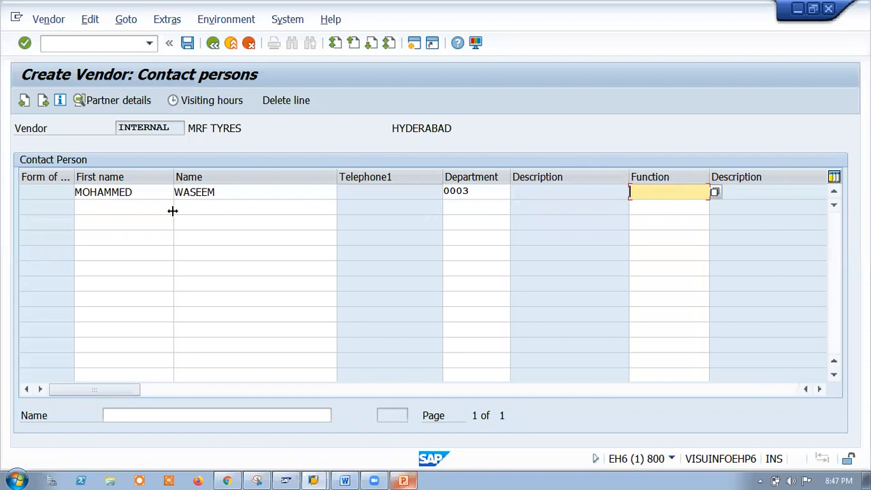
{"action": "left_click", "coordinate": [716, 192]}
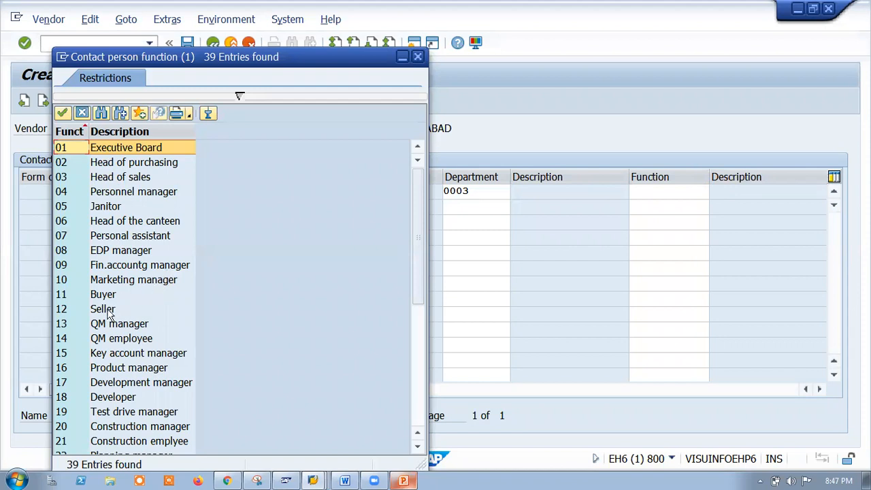
{"action": "scroll", "coordinate": [165, 408], "scroll_direction": "down", "scroll_amount": 4}
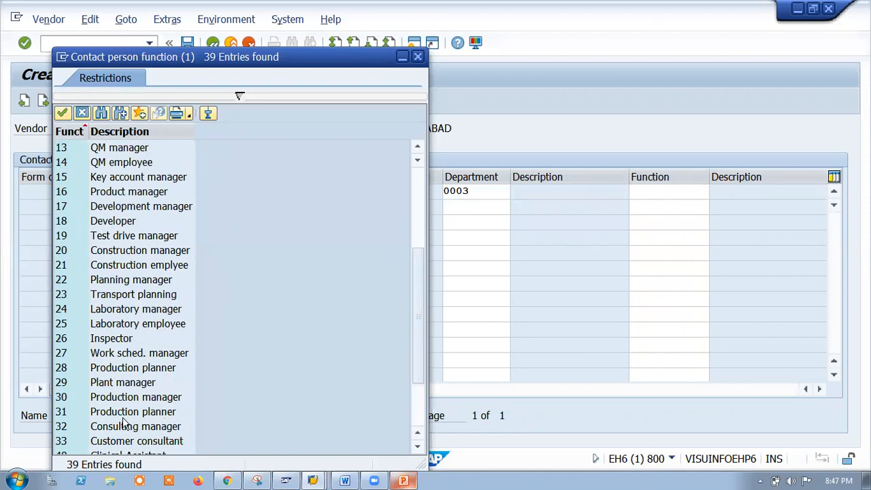
{"action": "scroll", "coordinate": [124, 423], "scroll_direction": "down", "scroll_amount": 2}
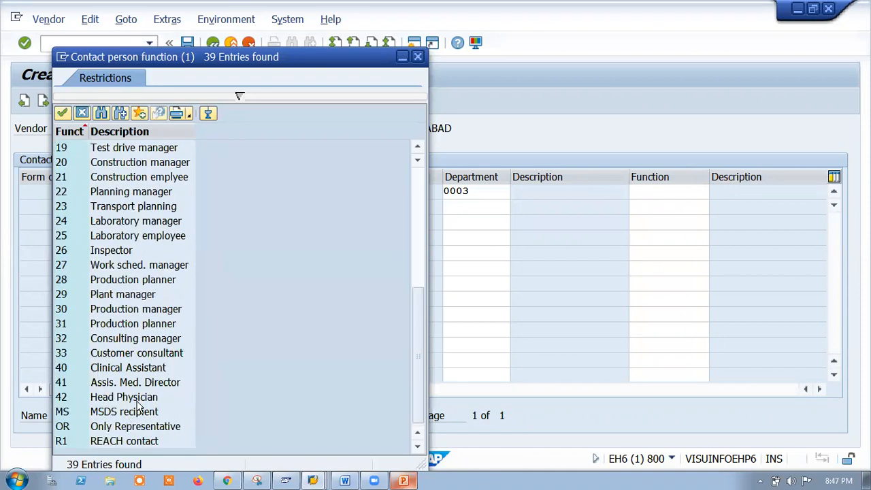
{"action": "scroll", "coordinate": [130, 284], "scroll_direction": "up", "scroll_amount": 6}
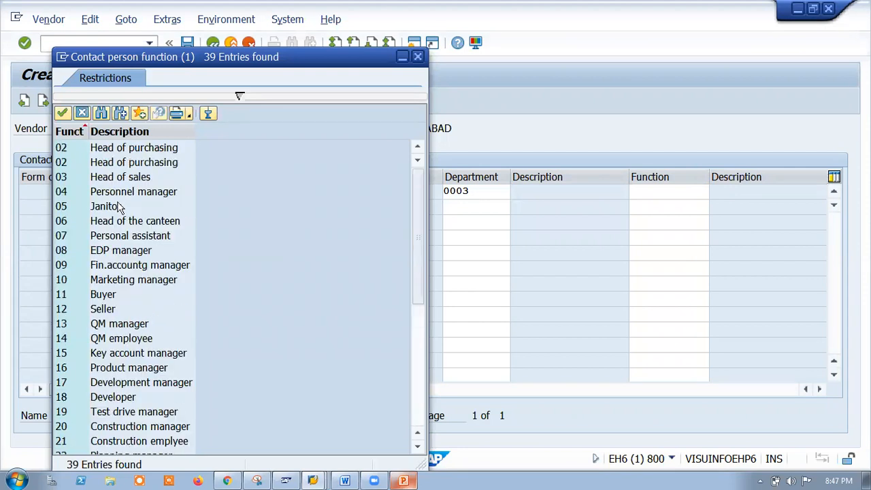
{"action": "double_click", "coordinate": [67, 178]}
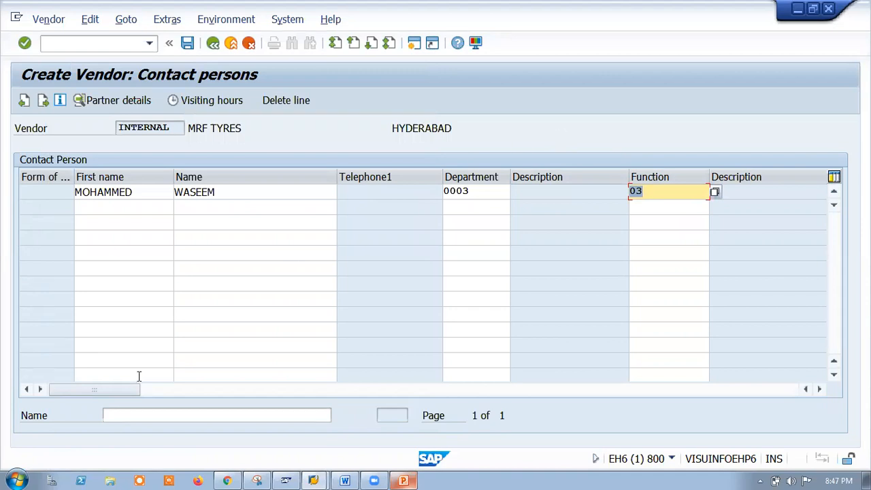
{"action": "left_click", "coordinate": [131, 415]}
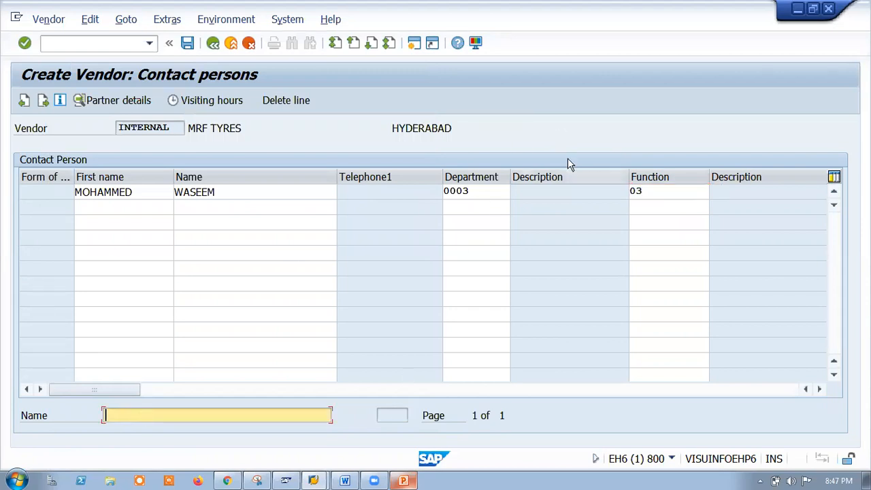
{"action": "key", "text": "Return"}
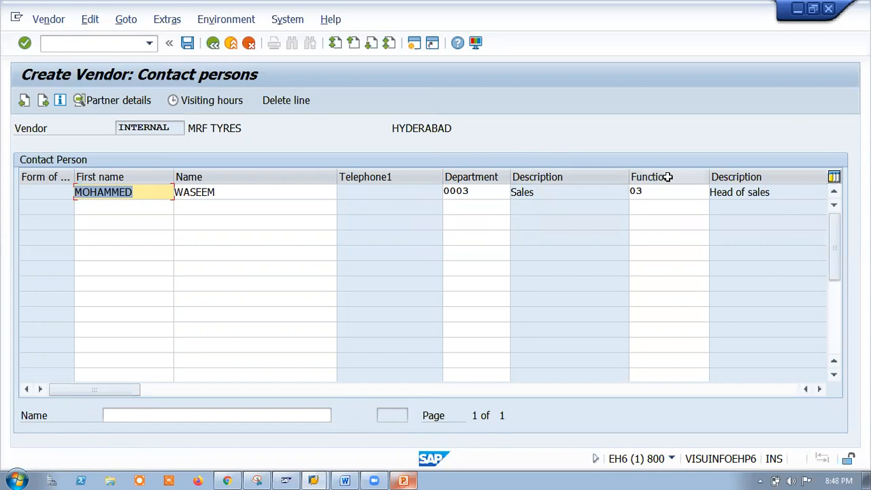
{"action": "key", "text": "Return"}
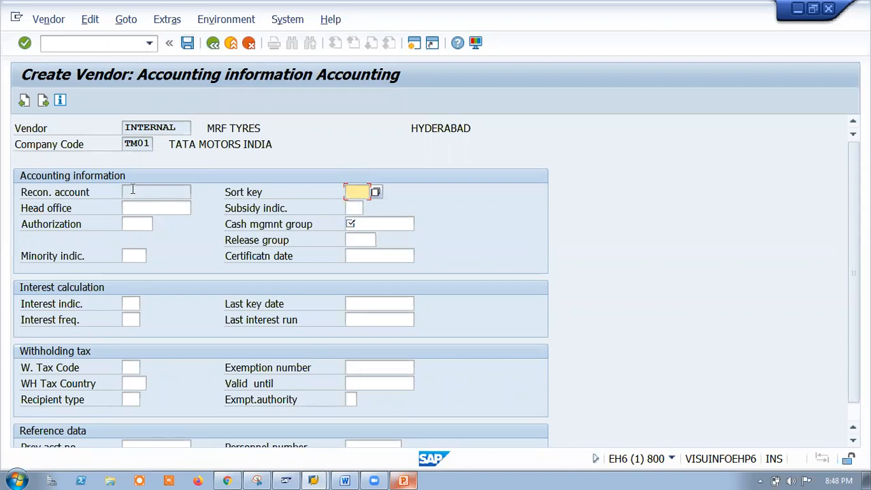
Choose planning group A1 Domestic as cash management group and continue to payment transactions.
{"action": "left_click", "coordinate": [352, 224]}
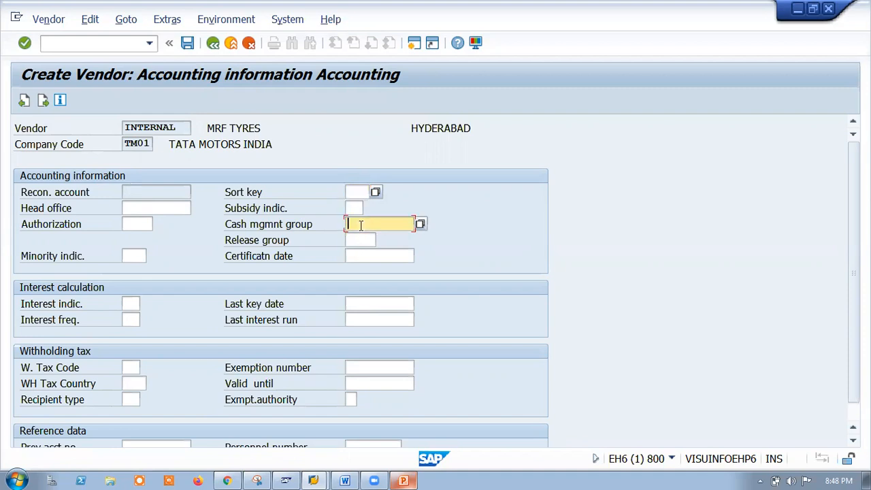
{"action": "left_click", "coordinate": [357, 192]}
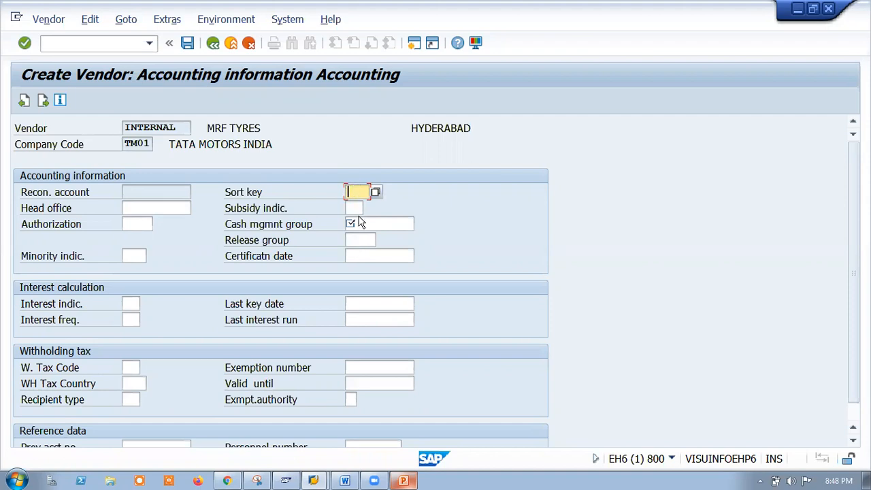
{"action": "left_click", "coordinate": [385, 208]}
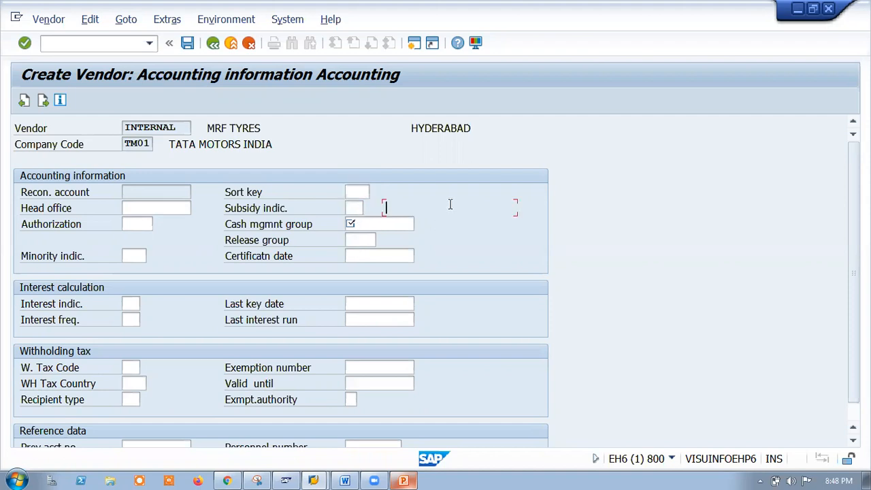
{"action": "key", "text": "Return"}
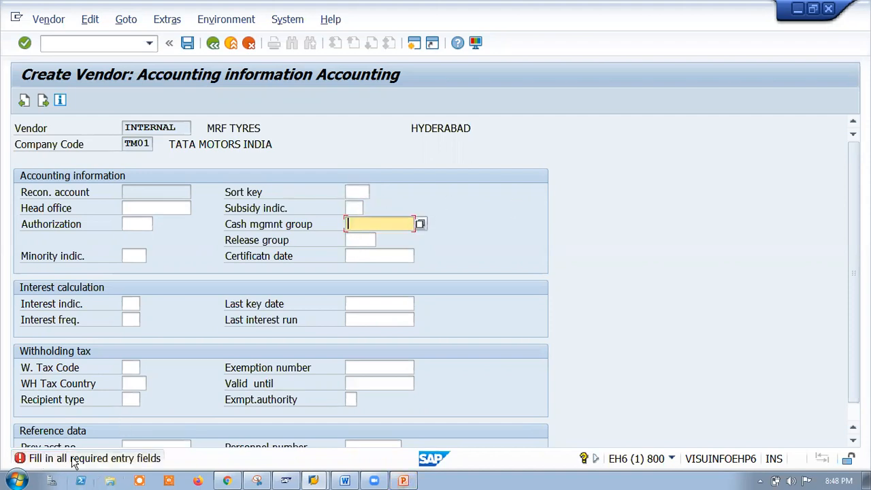
{"action": "left_click", "coordinate": [420, 224]}
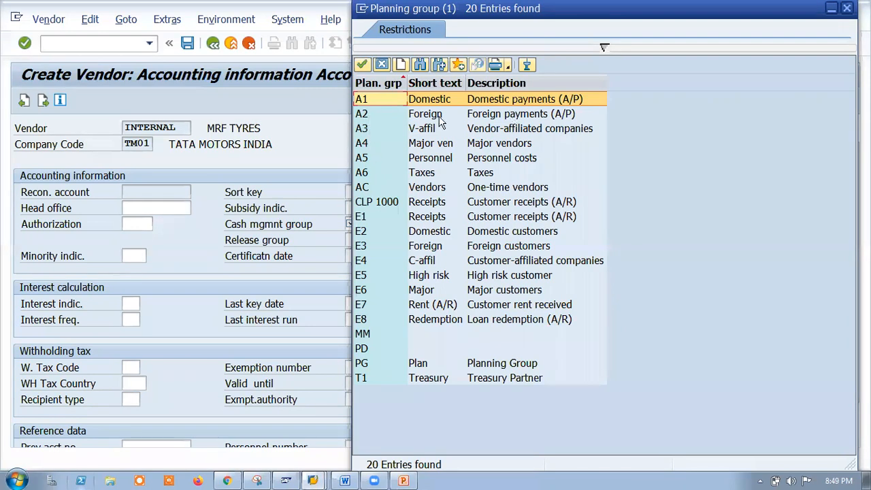
{"action": "double_click", "coordinate": [363, 102]}
{"action": "key", "text": "Return"}
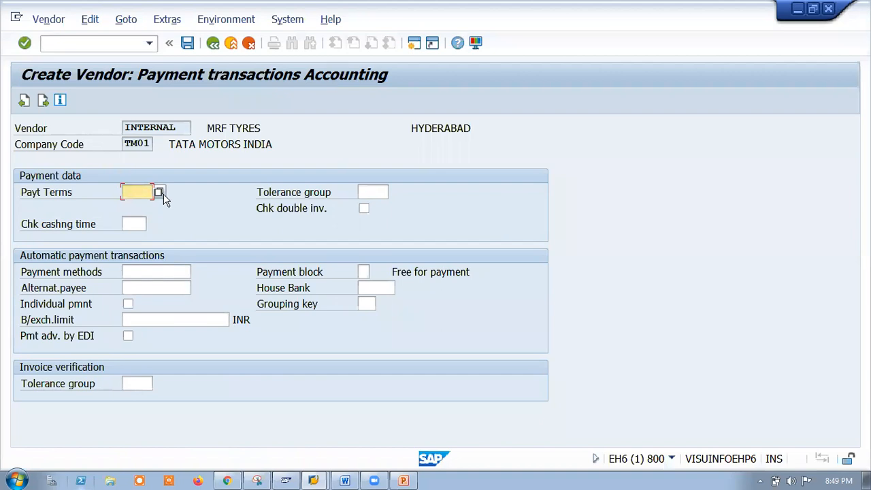
Pick payment terms 0002 (within 14 days 3% cash discount) from the Terms of Payment list.
{"action": "left_click", "coordinate": [158, 193]}
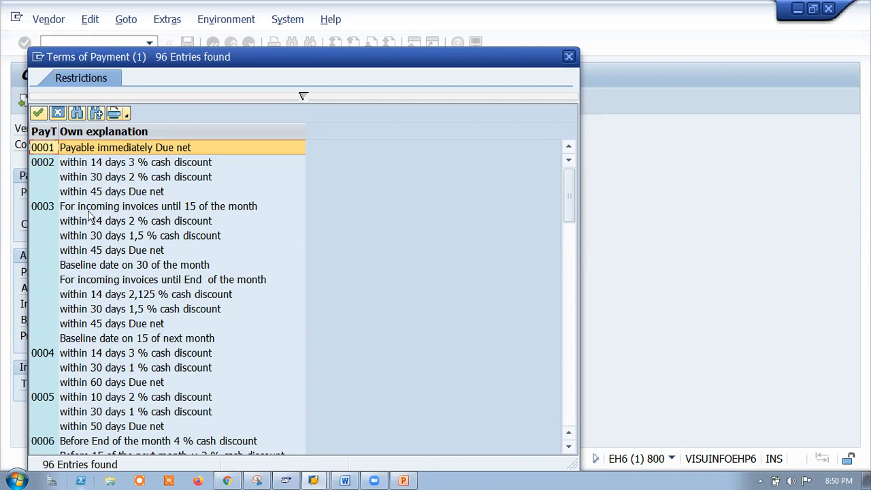
{"action": "scroll", "coordinate": [66, 316], "scroll_direction": "down", "scroll_amount": 3}
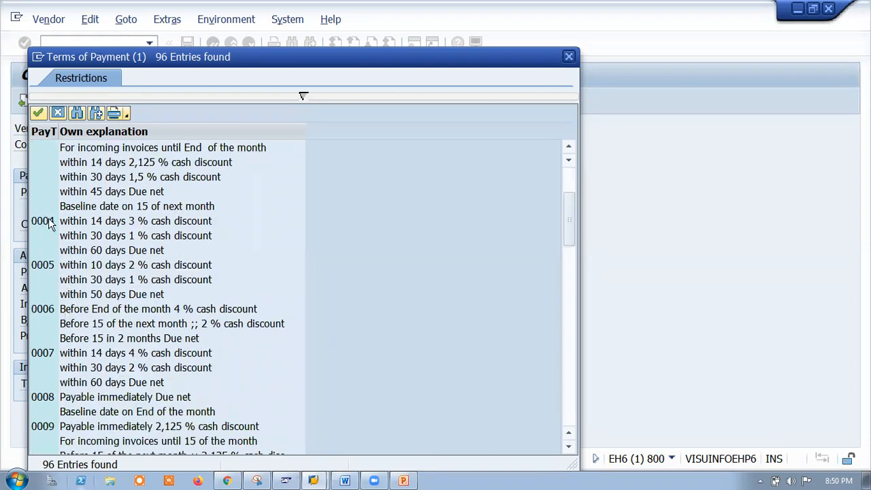
{"action": "scroll", "coordinate": [87, 226], "scroll_direction": "up", "scroll_amount": 3}
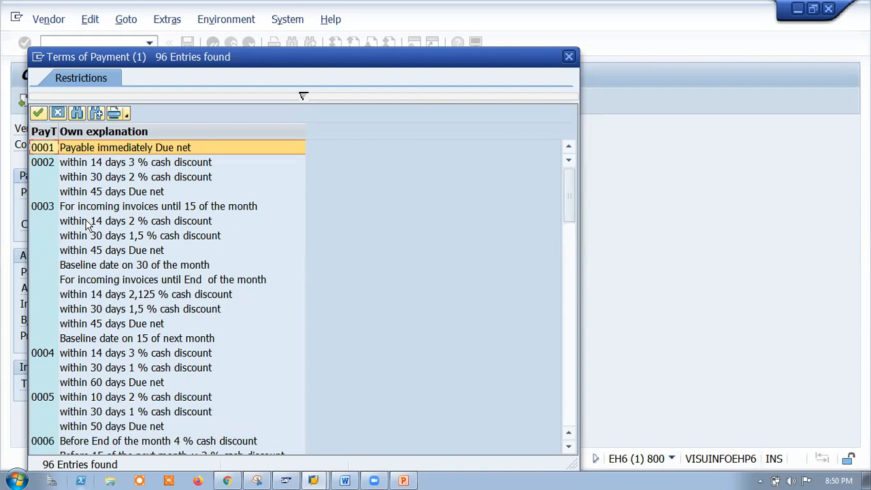
{"action": "scroll", "coordinate": [88, 226], "scroll_direction": "down", "scroll_amount": 2}
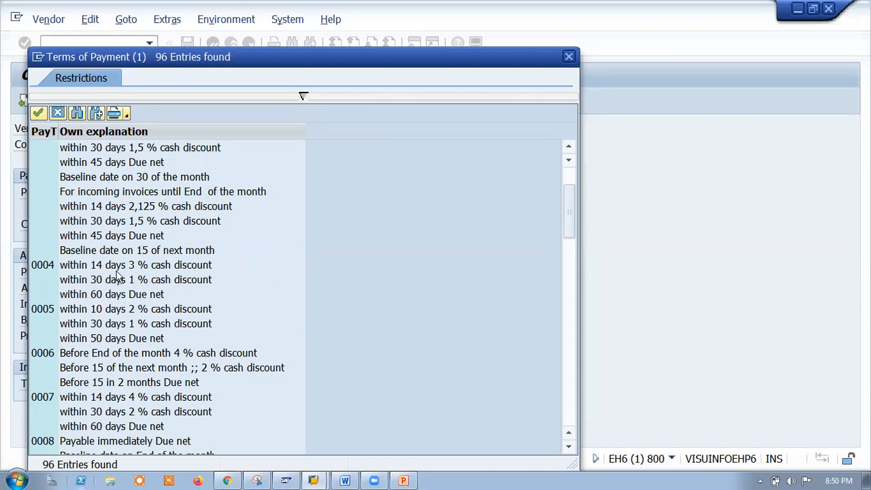
{"action": "scroll", "coordinate": [107, 348], "scroll_direction": "down", "scroll_amount": 3}
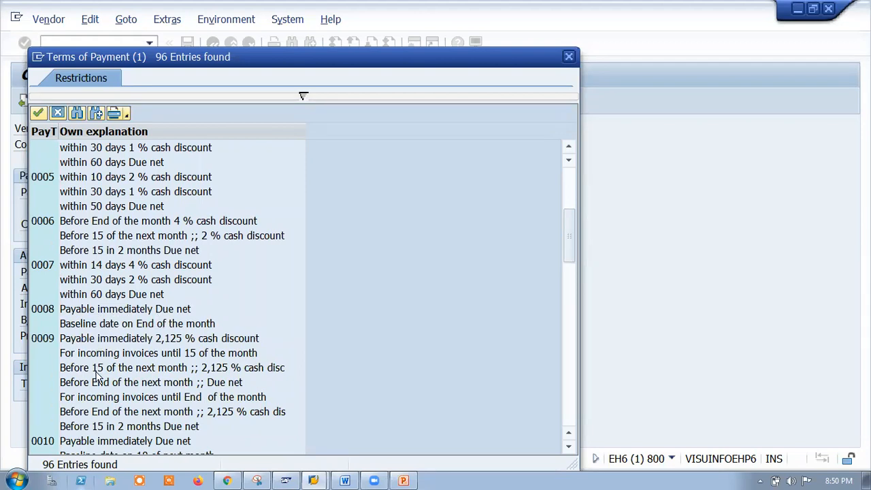
{"action": "scroll", "coordinate": [102, 385], "scroll_direction": "down", "scroll_amount": 2}
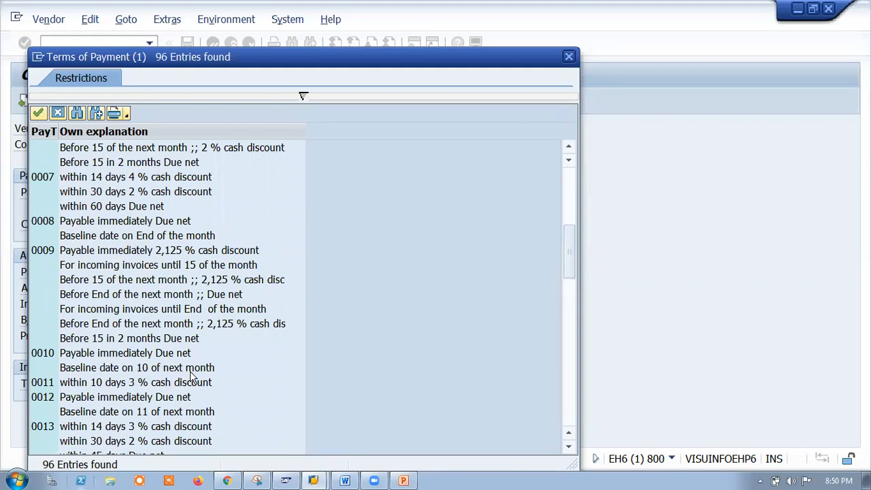
{"action": "scroll", "coordinate": [191, 374], "scroll_direction": "up", "scroll_amount": 7}
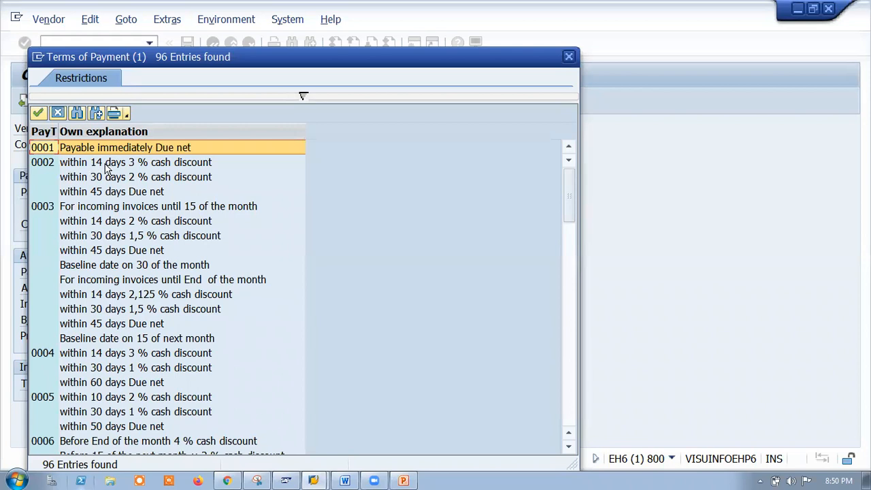
{"action": "double_click", "coordinate": [42, 166]}
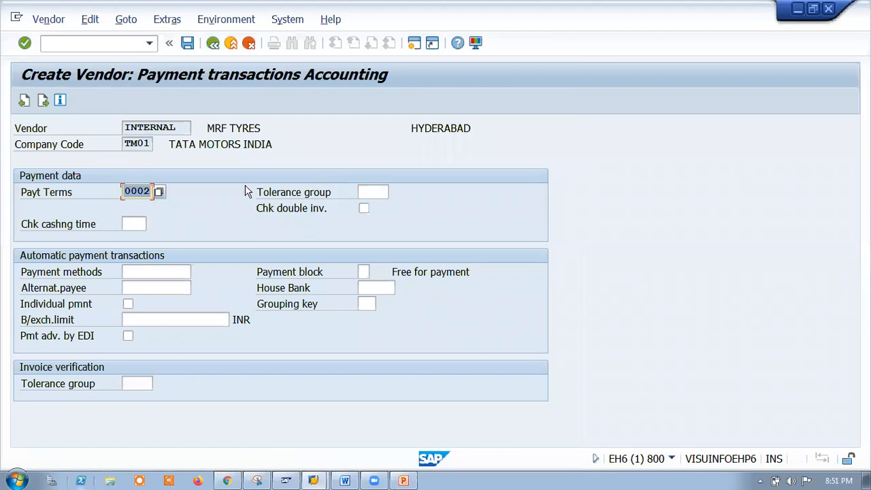
{"action": "left_click", "coordinate": [138, 272]}
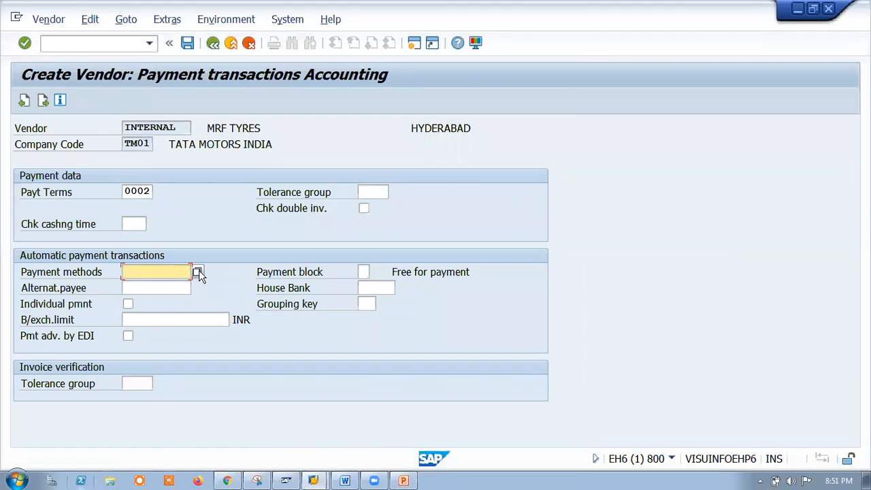
{"action": "left_click", "coordinate": [144, 193]}
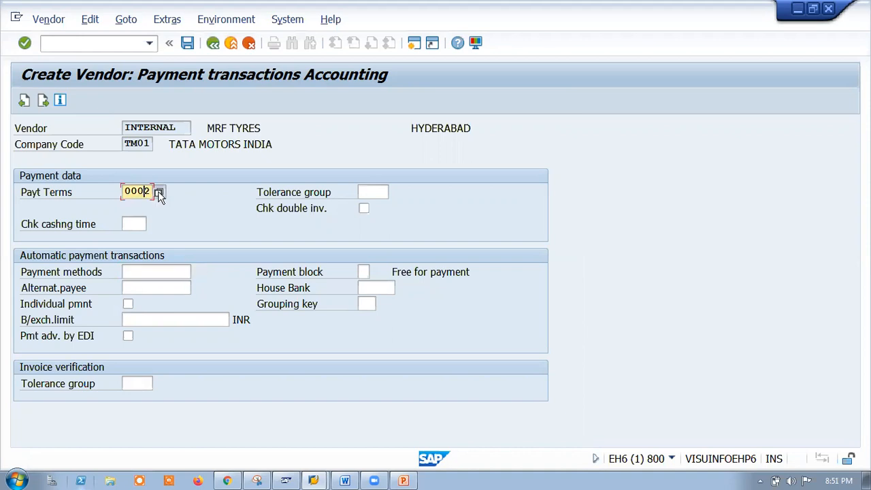
{"action": "left_click", "coordinate": [159, 192]}
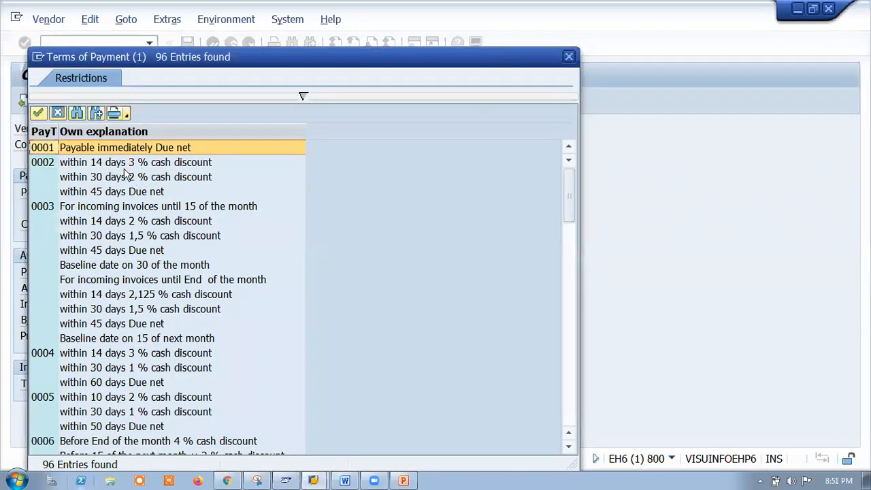
{"action": "scroll", "coordinate": [132, 285], "scroll_direction": "down", "scroll_amount": 3}
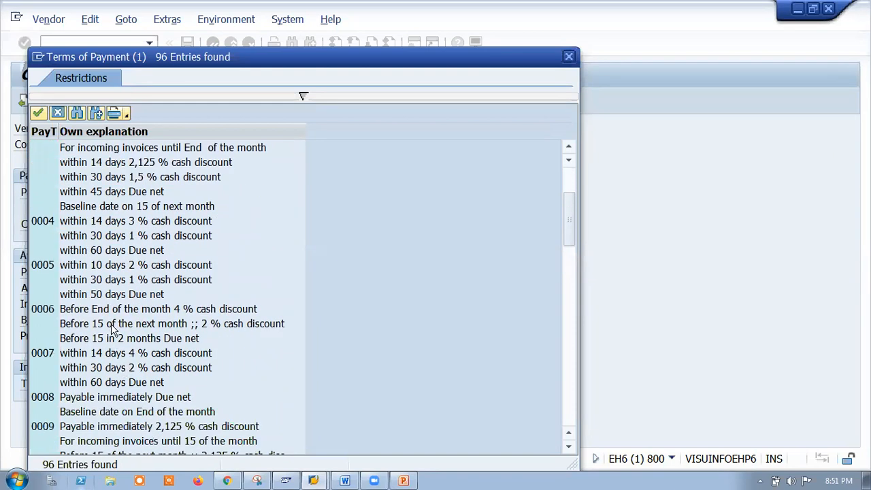
{"action": "scroll", "coordinate": [123, 354], "scroll_direction": "down", "scroll_amount": 2}
{"action": "scroll", "coordinate": [129, 380], "scroll_direction": "down", "scroll_amount": 6}
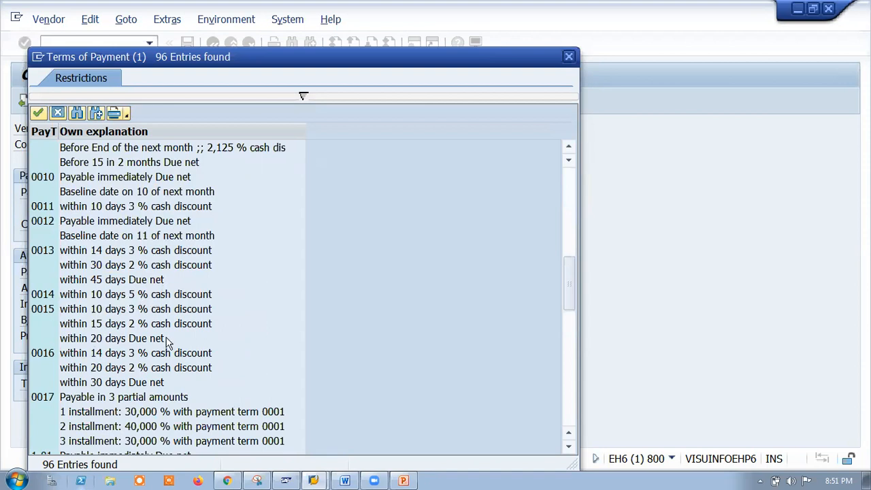
{"action": "scroll", "coordinate": [151, 327], "scroll_direction": "down", "scroll_amount": 9}
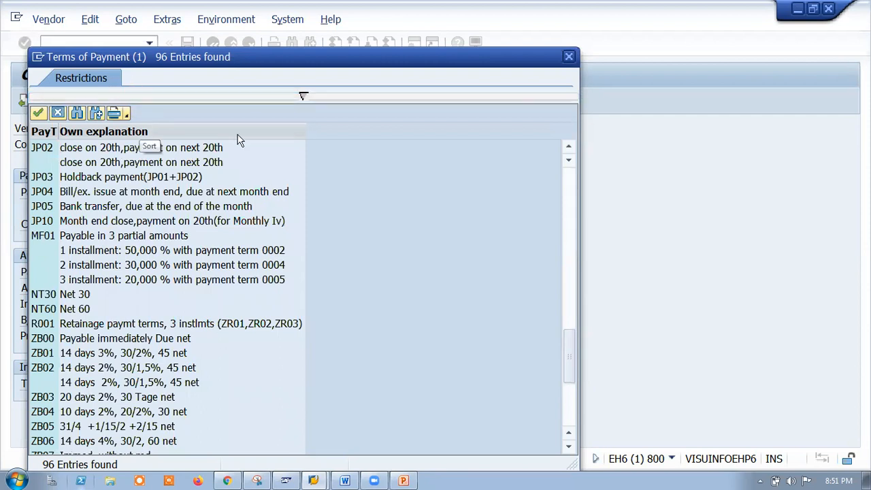
{"action": "left_click", "coordinate": [569, 57]}
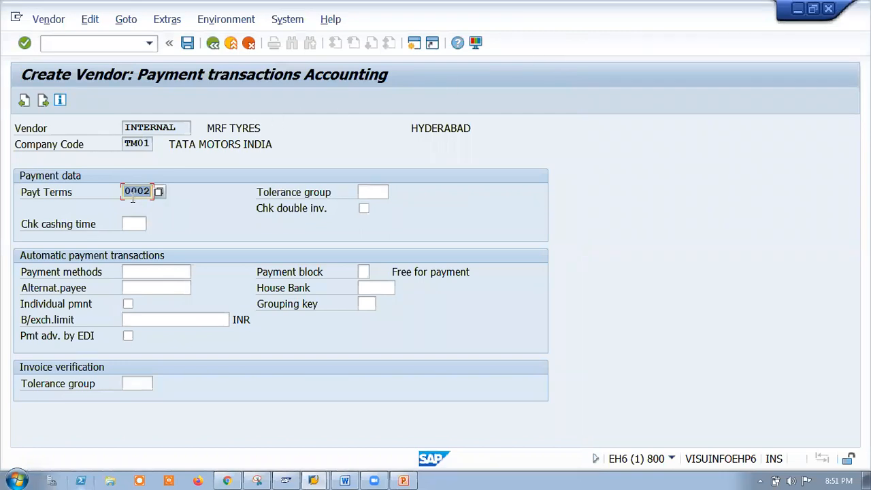
Select T Bank Transfer as the vendor's payment method.
{"action": "left_click", "coordinate": [148, 273]}
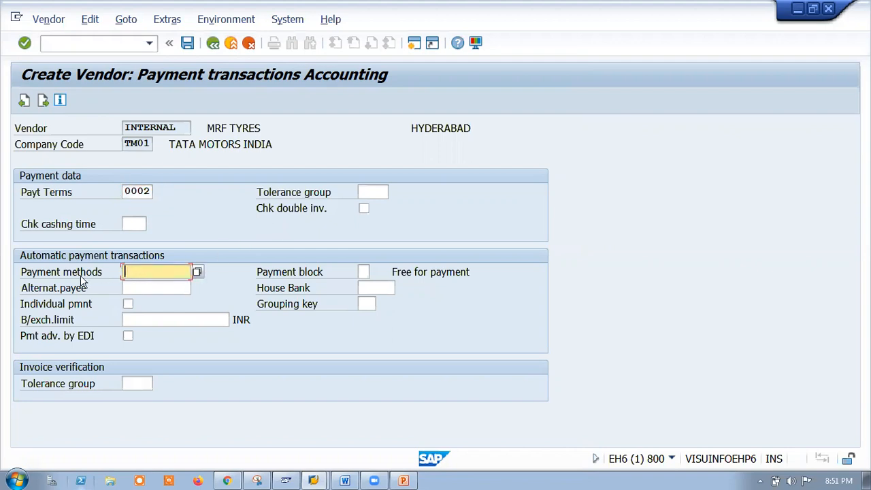
{"action": "left_click", "coordinate": [197, 272]}
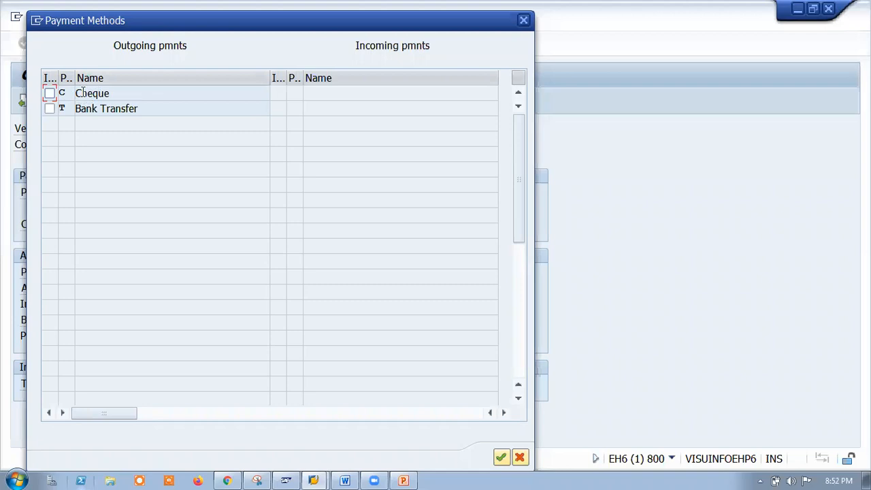
{"action": "left_click", "coordinate": [49, 110]}
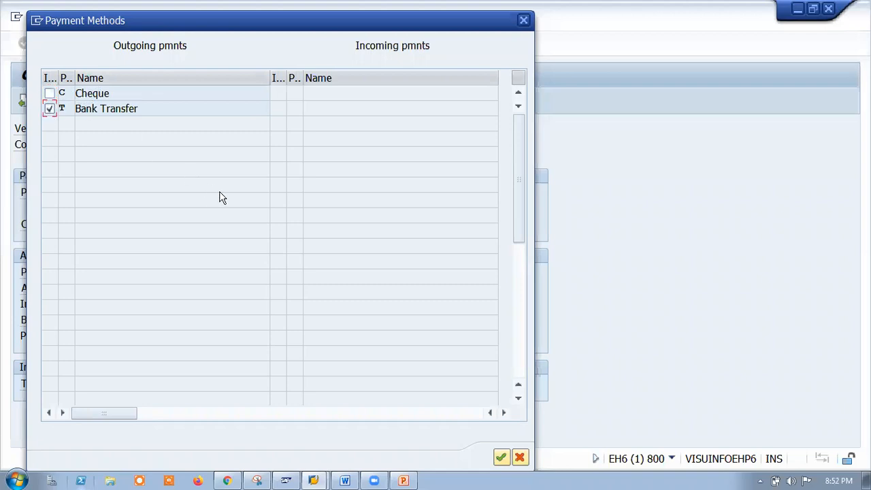
{"action": "left_click", "coordinate": [501, 458]}
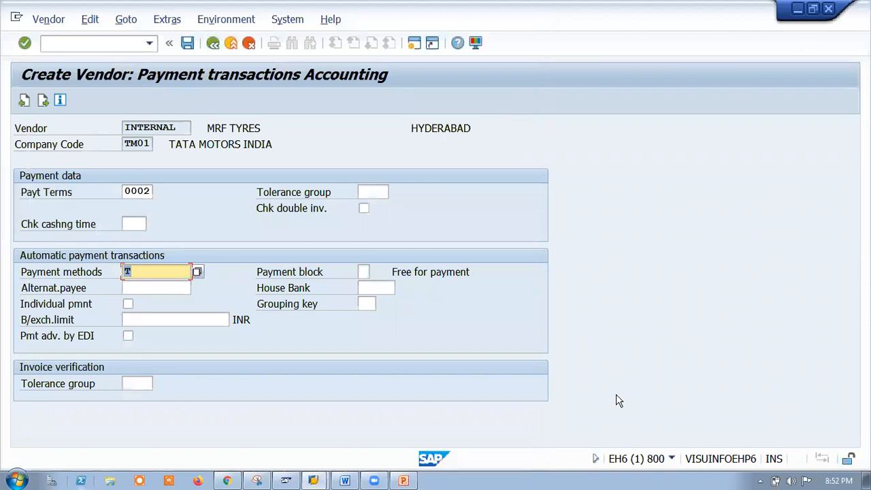
{"action": "left_click", "coordinate": [136, 289]}
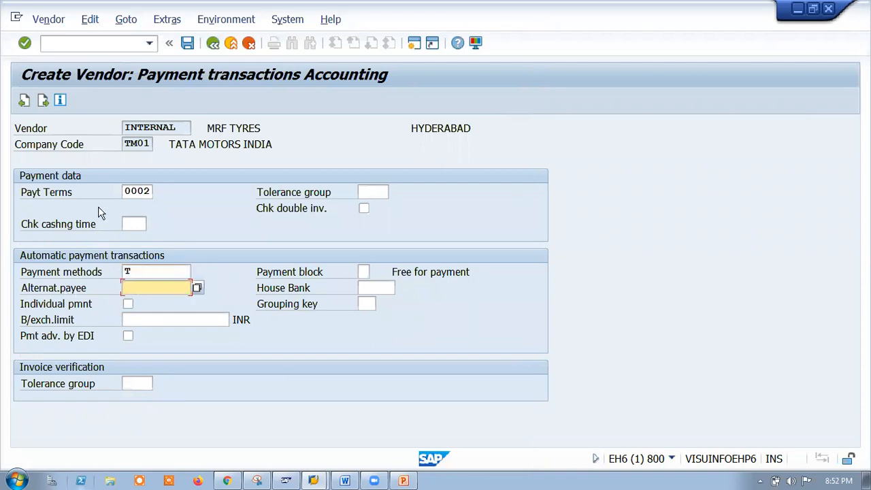
{"action": "left_click", "coordinate": [198, 288]}
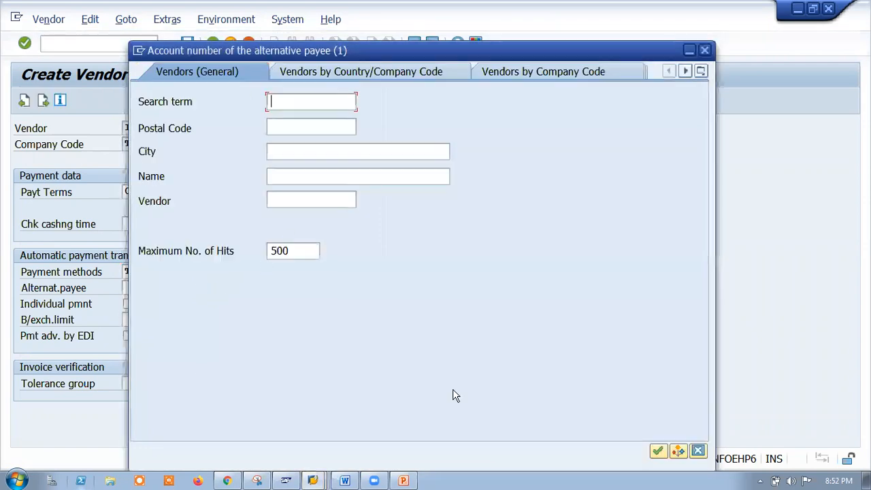
Check the alternative payee and payment block lists without choosing, then continue to Correspondence Accounting.
{"action": "left_click", "coordinate": [657, 450]}
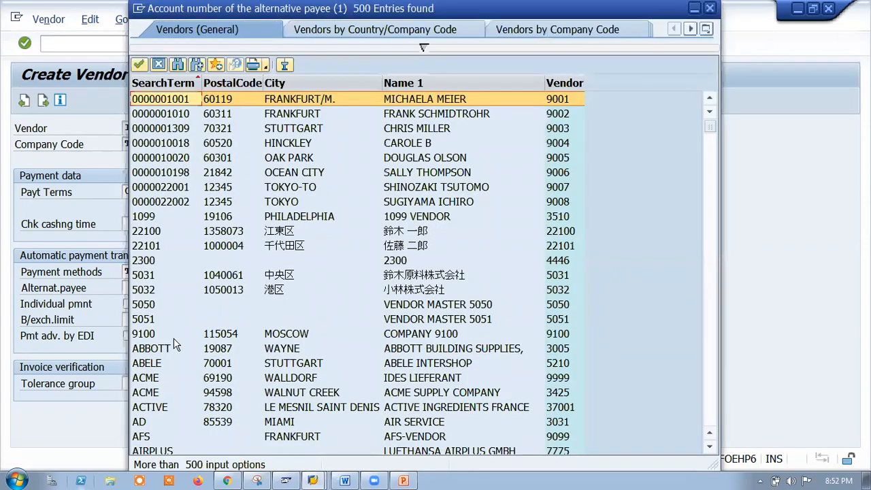
{"action": "left_click", "coordinate": [710, 8]}
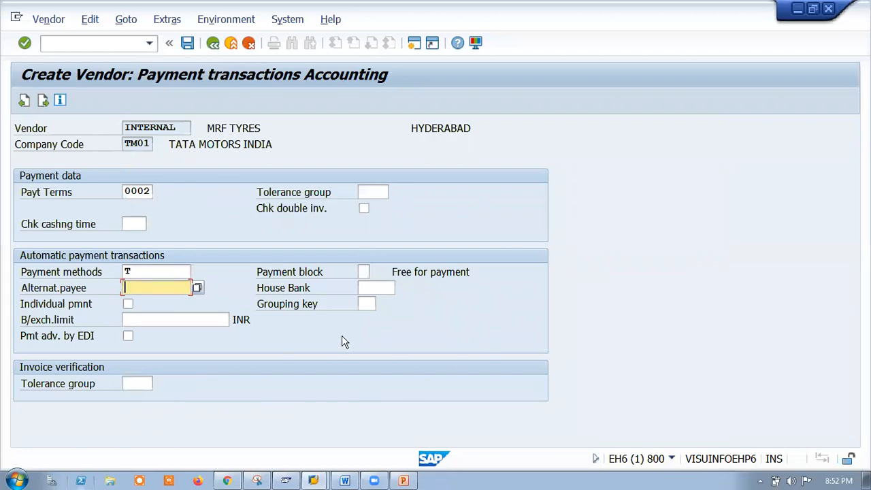
{"action": "left_click", "coordinate": [364, 273]}
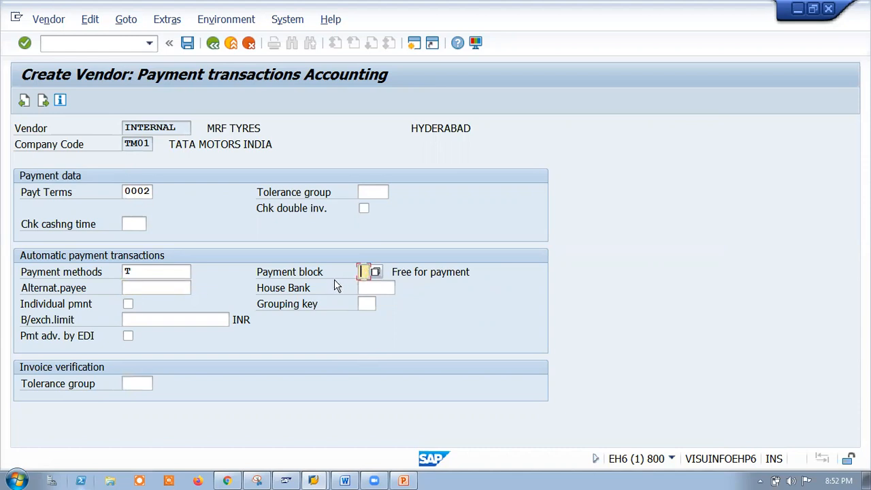
{"action": "left_click", "coordinate": [377, 273]}
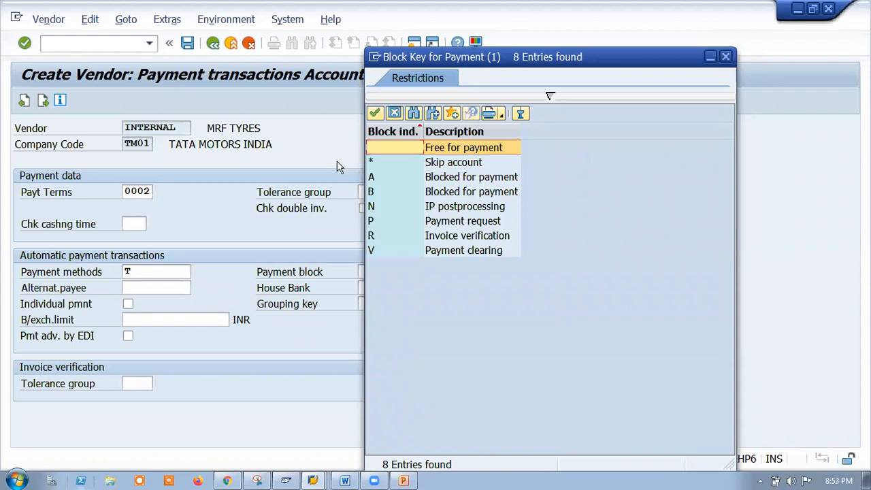
{"action": "left_click", "coordinate": [726, 56]}
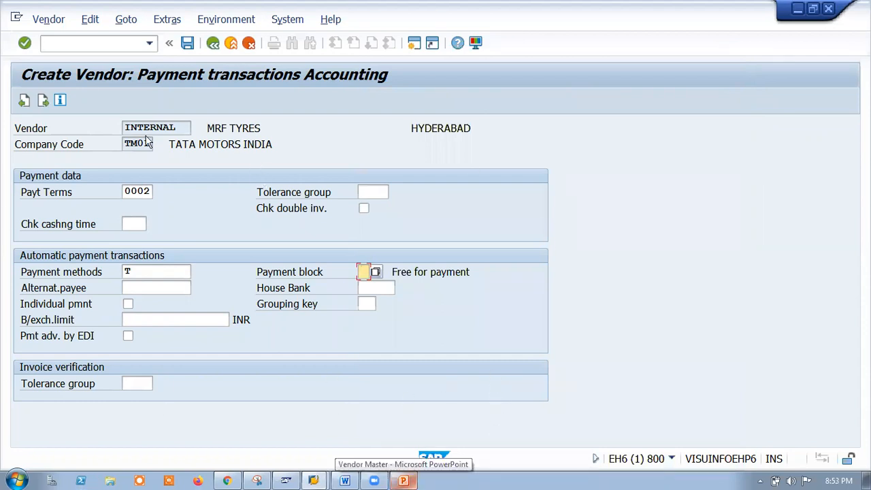
{"action": "left_click", "coordinate": [377, 273]}
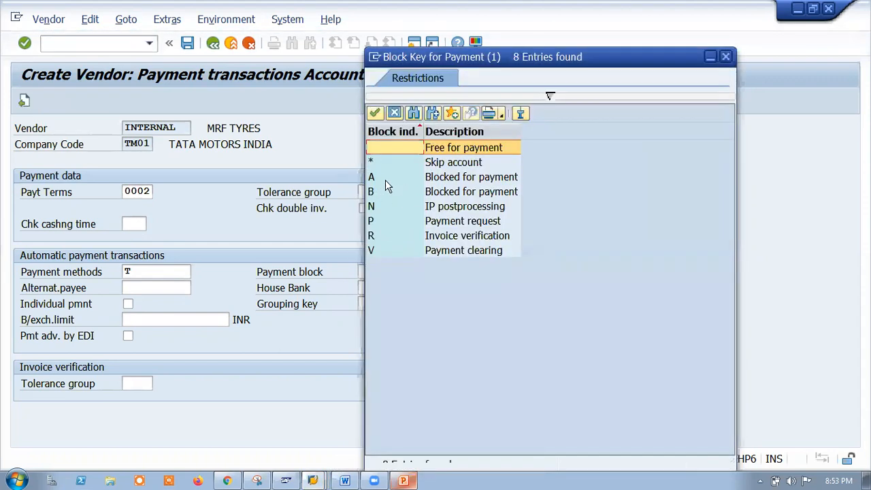
{"action": "left_click", "coordinate": [725, 56]}
{"action": "key", "text": "Return"}
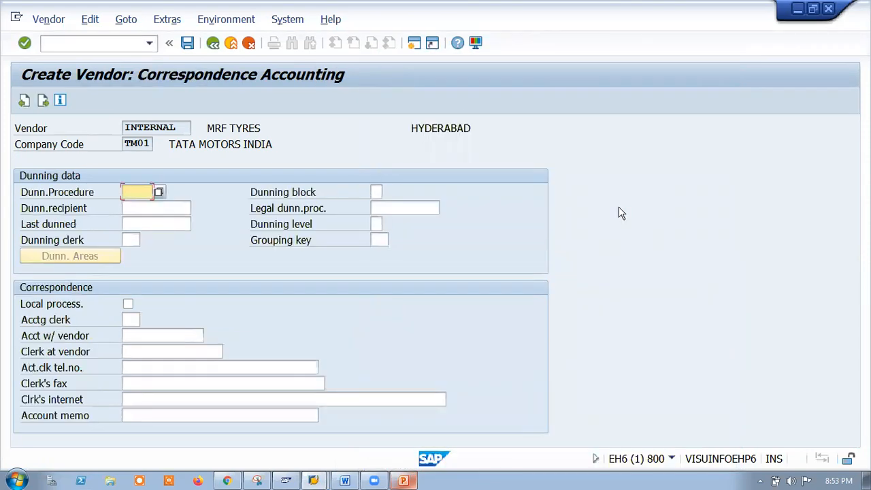
Advance to the TIN1 Purchasing data screen and bring up the order currency list.
{"action": "key", "text": "Return"}
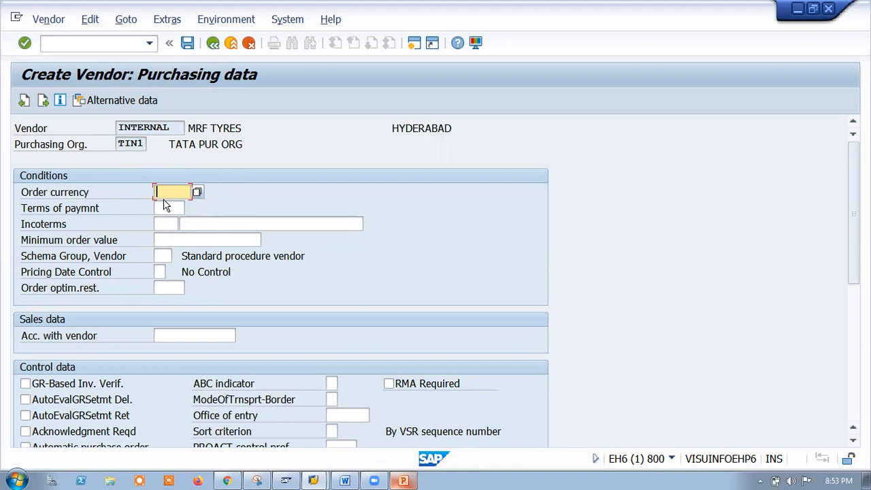
{"action": "left_click", "coordinate": [197, 192]}
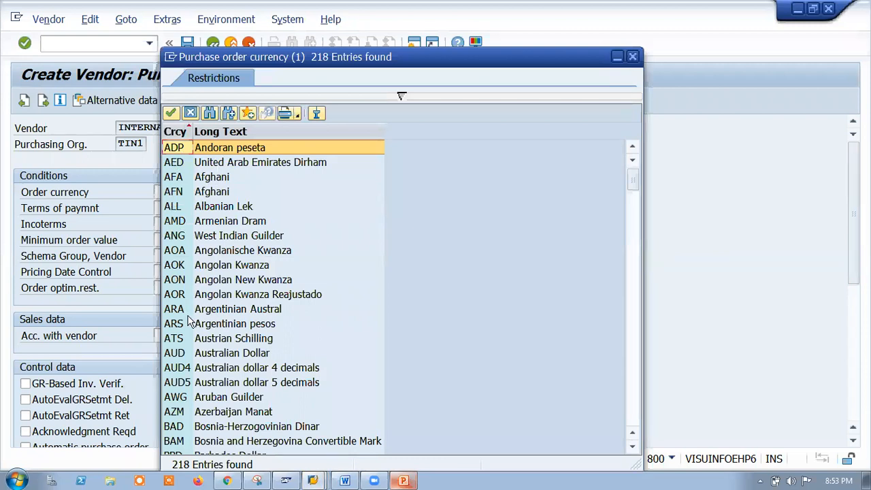
Choose order currency INR and terms of payment 0002.
{"action": "scroll", "coordinate": [218, 382], "scroll_direction": "down", "scroll_amount": 5}
{"action": "scroll", "coordinate": [222, 398], "scroll_direction": "down", "scroll_amount": 20}
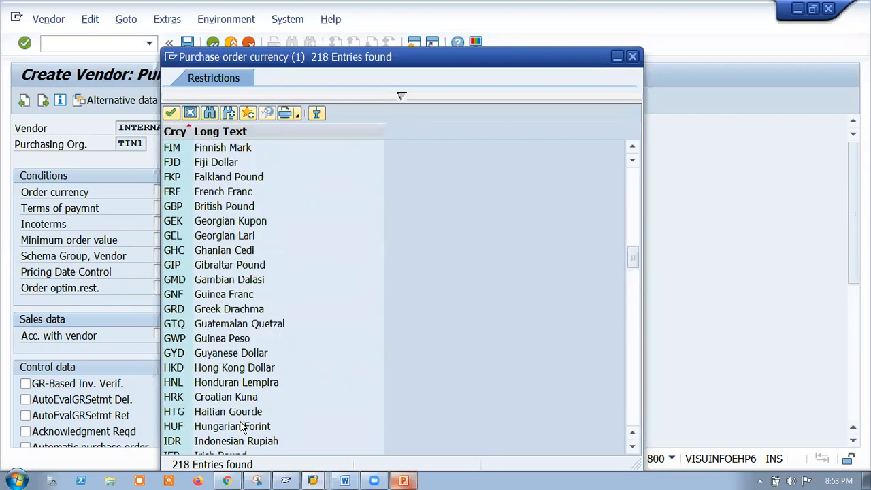
{"action": "scroll", "coordinate": [252, 426], "scroll_direction": "down", "scroll_amount": 20}
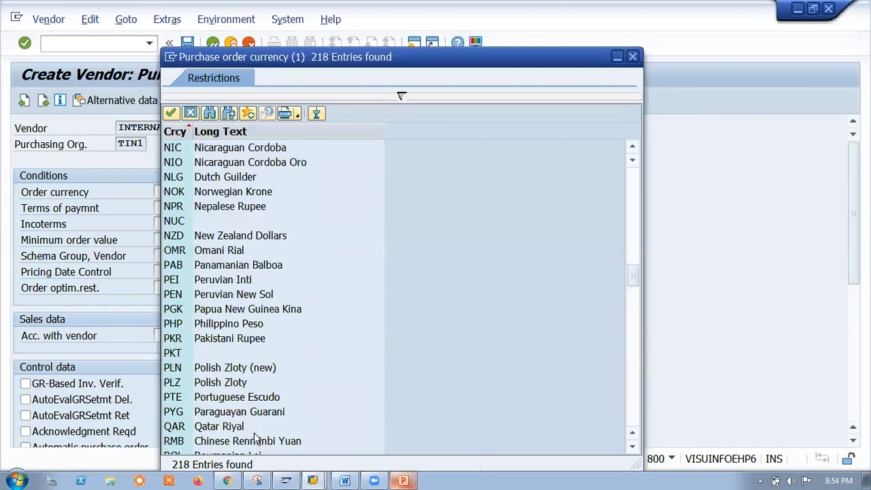
{"action": "scroll", "coordinate": [254, 412], "scroll_direction": "down", "scroll_amount": 12}
{"action": "scroll", "coordinate": [210, 258], "scroll_direction": "up", "scroll_amount": 20}
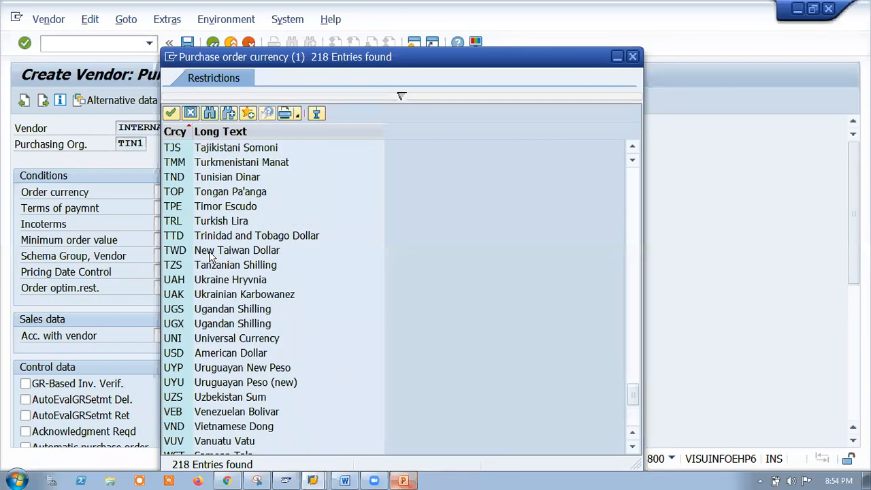
{"action": "scroll", "coordinate": [210, 259], "scroll_direction": "up", "scroll_amount": 12}
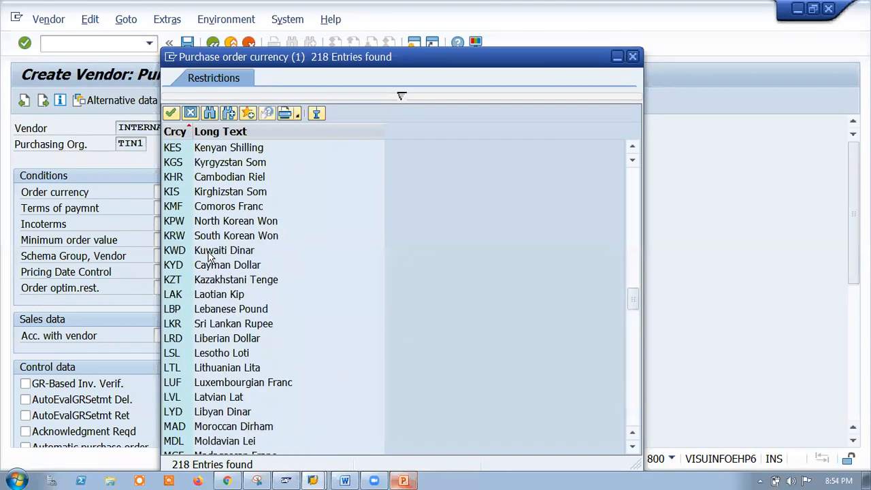
{"action": "scroll", "coordinate": [211, 269], "scroll_direction": "up", "scroll_amount": 9}
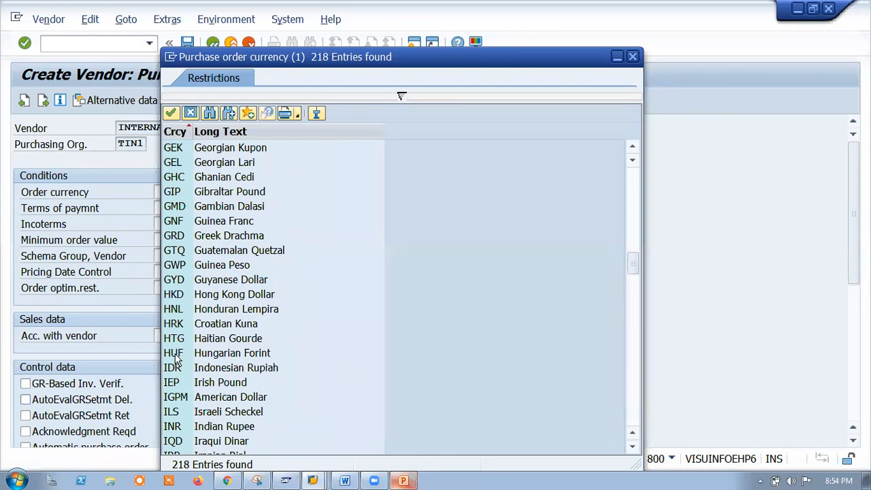
{"action": "double_click", "coordinate": [172, 426]}
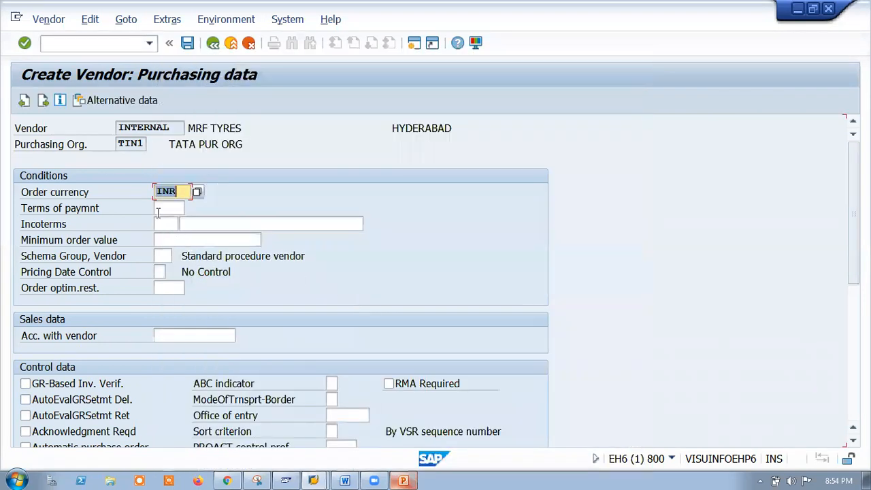
{"action": "left_click", "coordinate": [159, 208]}
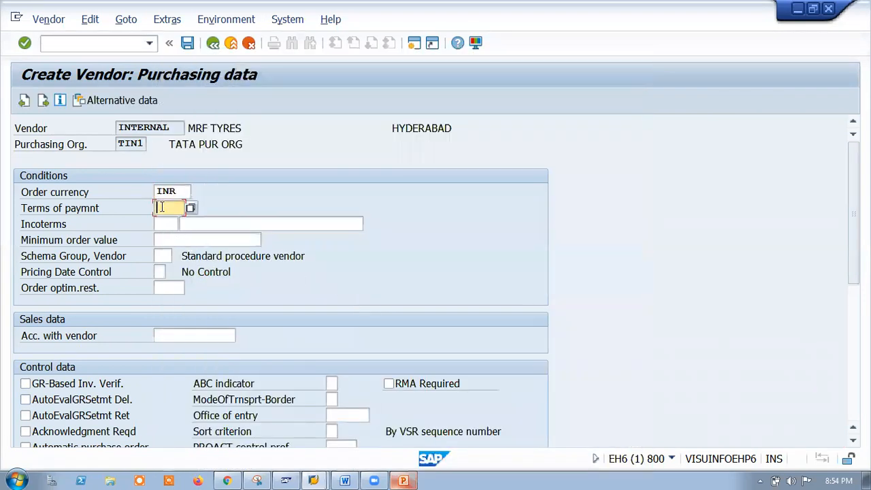
{"action": "left_click", "coordinate": [193, 208]}
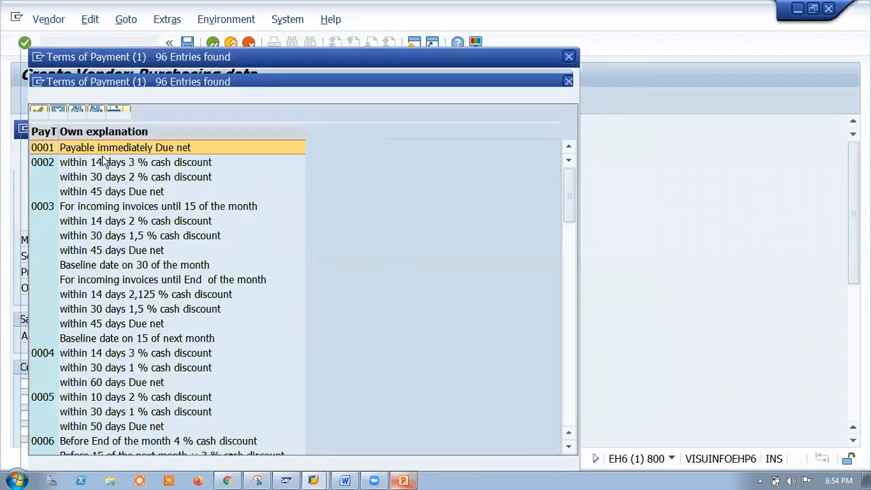
{"action": "double_click", "coordinate": [37, 165]}
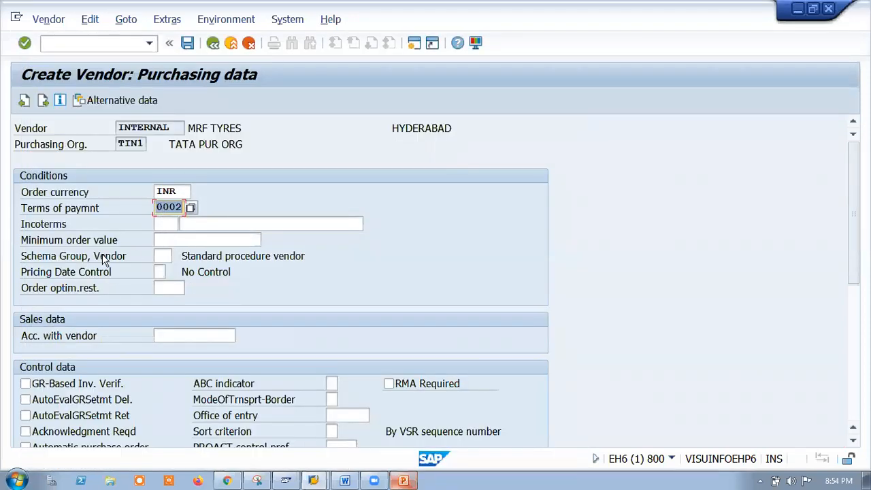
Enter and then clear a 50000 minimum order value, and tick GR-Based Inv. Verif.
{"action": "left_click", "coordinate": [190, 239]}
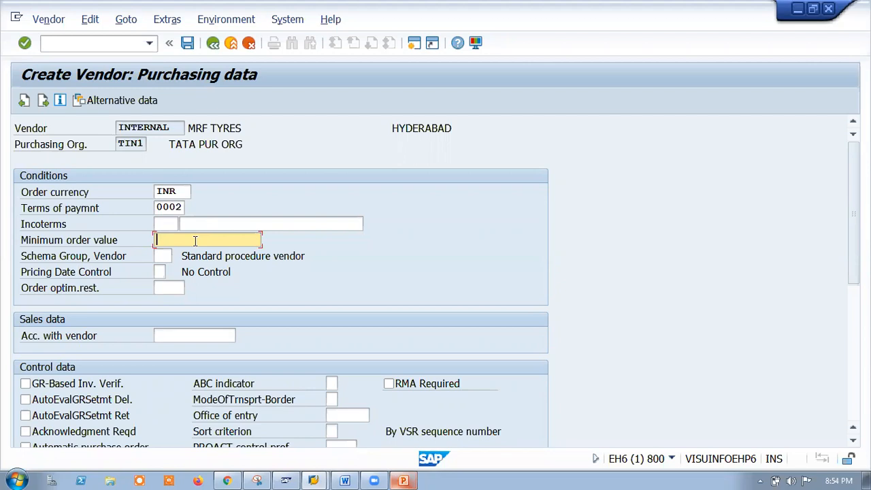
{"action": "type", "text": "50000"}
{"action": "key", "text": "BackSpace"}
{"action": "key", "text": "BackSpace"}
{"action": "key", "text": "BackSpace"}
{"action": "key", "text": "BackSpace"}
{"action": "key", "text": "BackSpace"}
{"action": "left_click", "coordinate": [160, 257]}
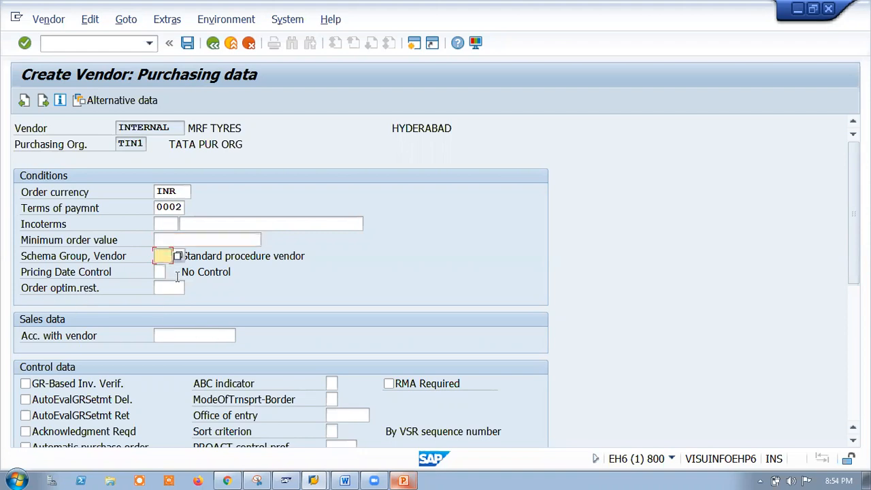
{"action": "left_click", "coordinate": [160, 273]}
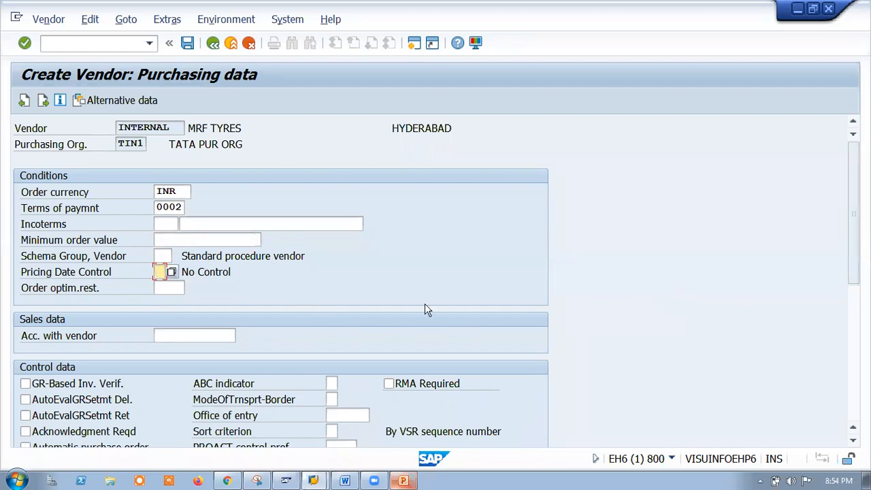
{"action": "scroll", "coordinate": [313, 326], "scroll_direction": "down", "scroll_amount": 3}
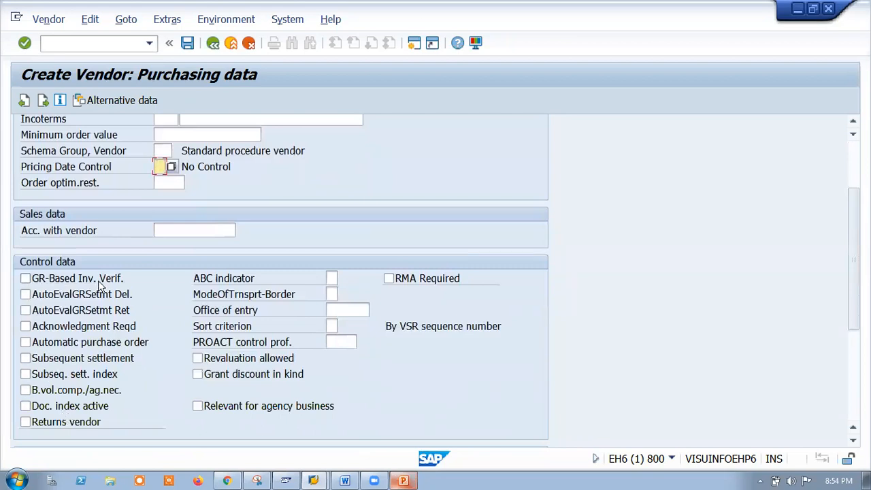
{"action": "left_click", "coordinate": [27, 279]}
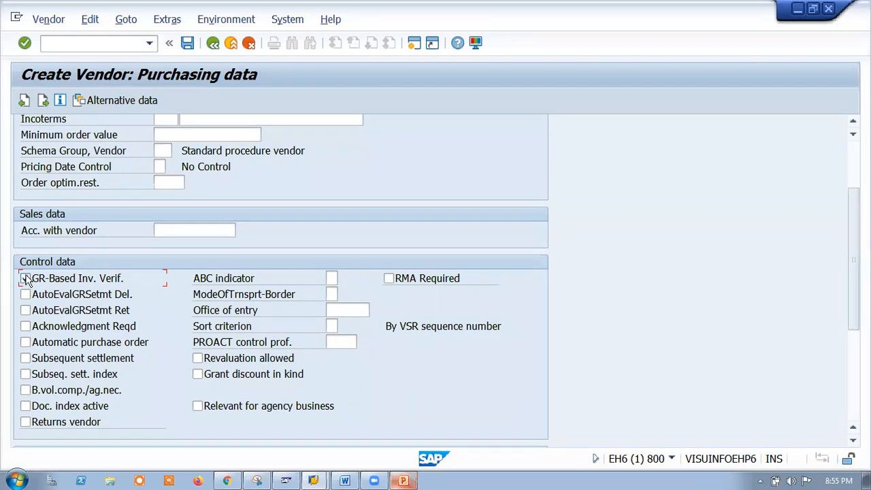
Enable GR-Based Inv. Verif., advance to the Partner functions screen, then bring up the PowerPoint deck.
{"action": "left_click", "coordinate": [409, 167]}
{"action": "left_click", "coordinate": [25, 278]}
{"action": "key", "text": "Return"}
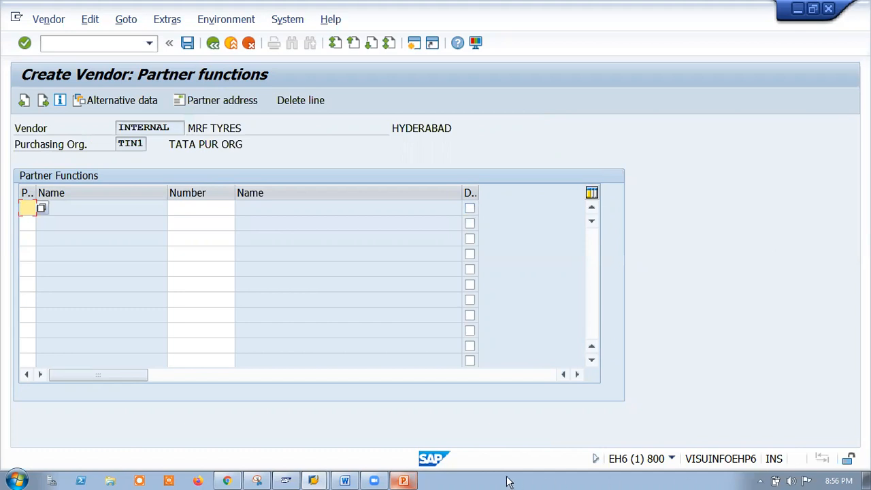
{"action": "left_click", "coordinate": [405, 481]}
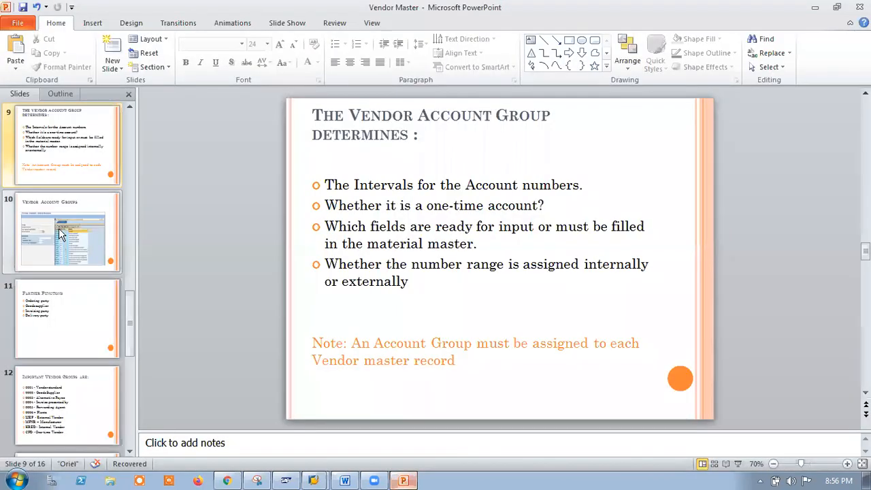
{"action": "left_click", "coordinate": [48, 338]}
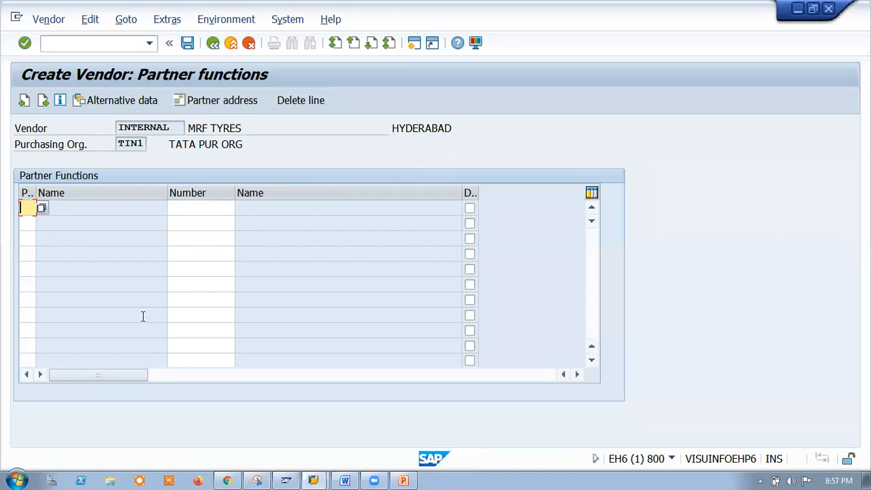
Check the empty Partner function value list, then widen the Partner function column.
{"action": "left_click", "coordinate": [41, 209]}
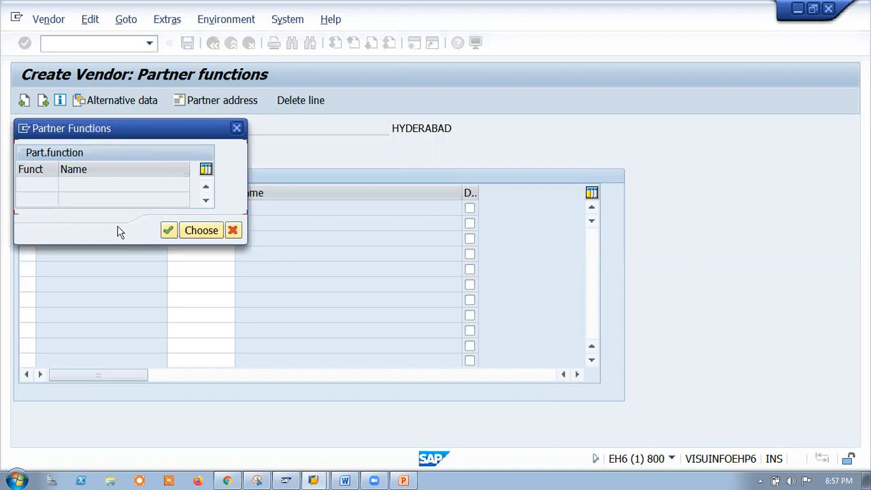
{"action": "left_click", "coordinate": [236, 129]}
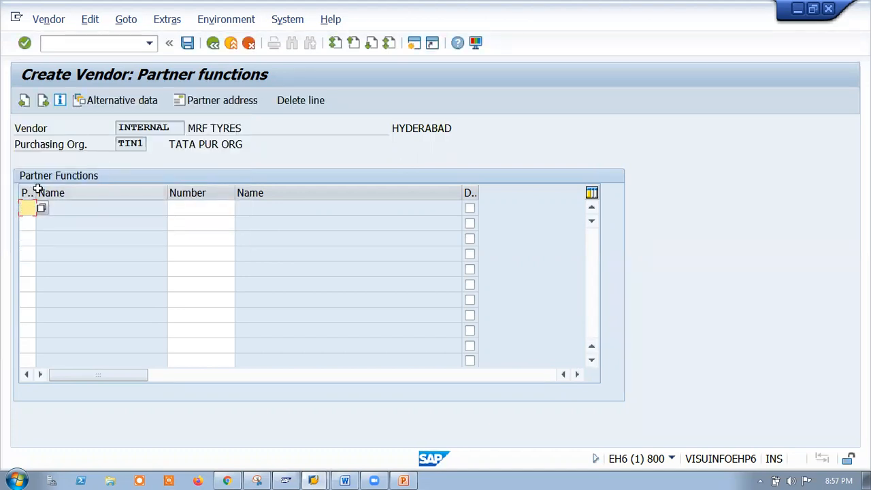
{"action": "left_click_drag", "start_coordinate": [34, 189], "coordinate": [107, 188]}
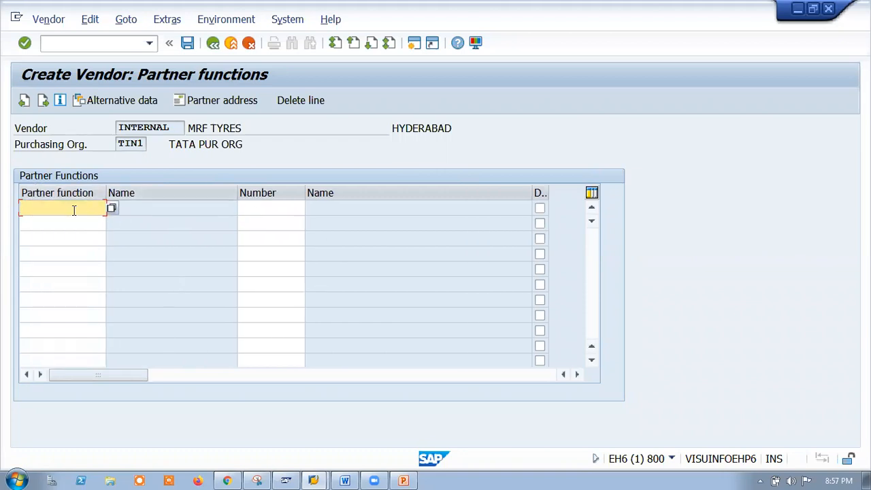
Look up possible partner numbers in the Number field and confirm the last vendor screen.
{"action": "left_click", "coordinate": [259, 211]}
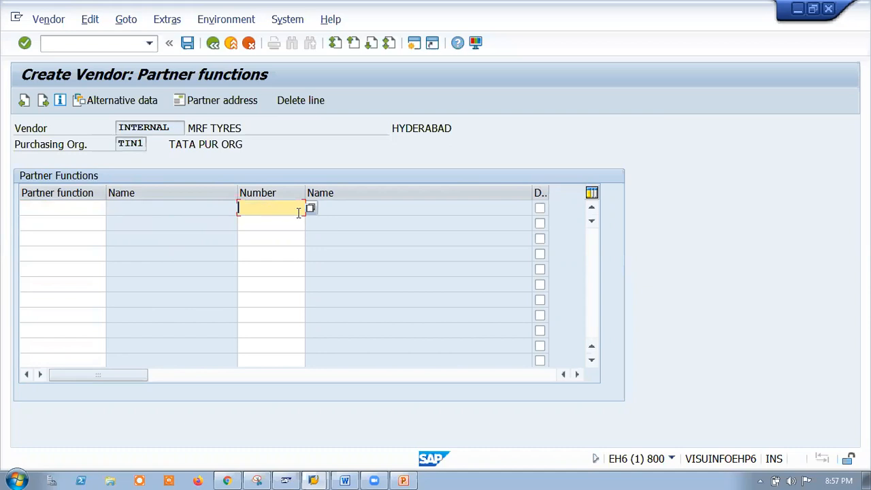
{"action": "left_click", "coordinate": [310, 210]}
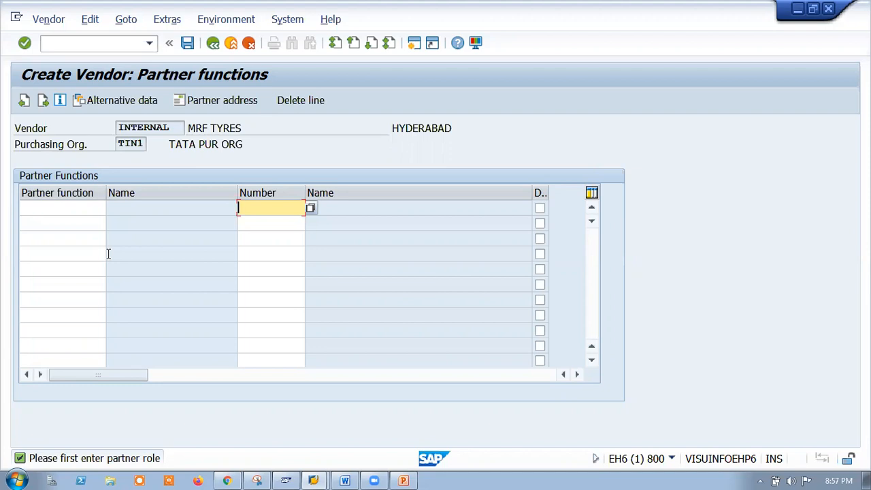
{"action": "key", "text": "Return"}
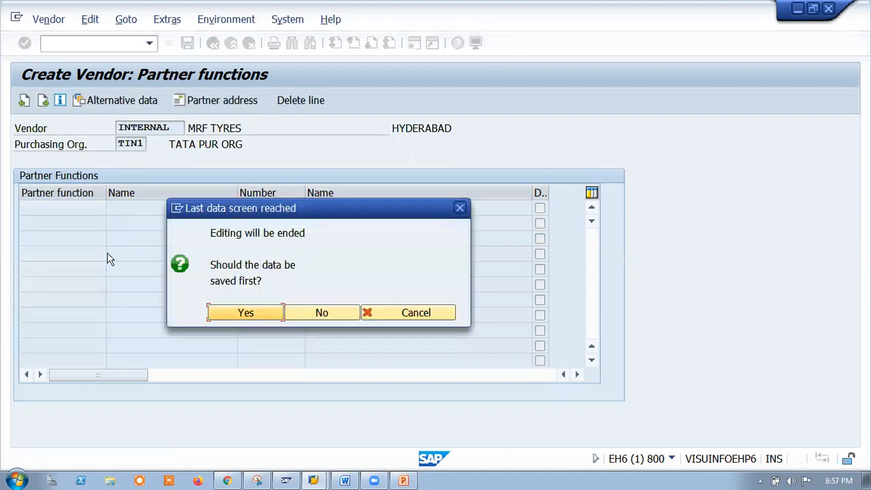
Answer Yes to the 'Last data screen reached' prompt to save vendor MRF TYRES.
{"action": "left_click", "coordinate": [221, 315]}
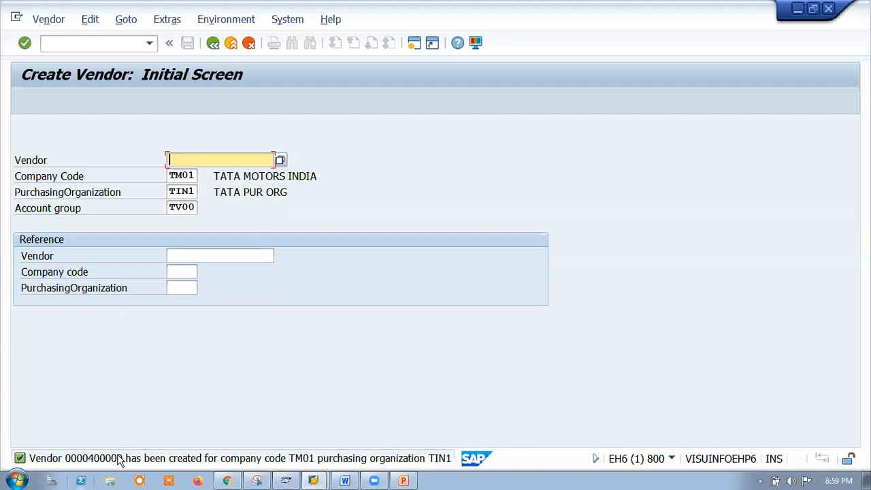
{"action": "left_click", "coordinate": [181, 207]}
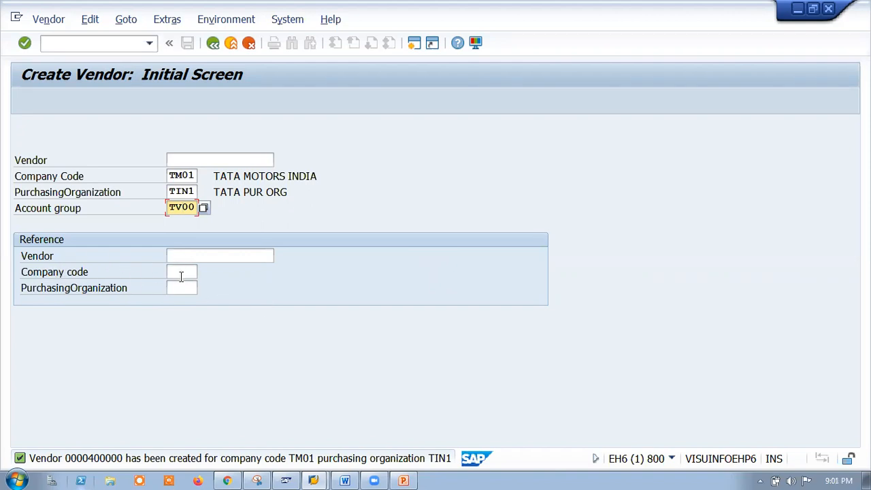
Clear TV00 from Account group, TIN1 from Purchasing Organization and TM01 from Company Code.
{"action": "left_click_drag", "start_coordinate": [196, 207], "coordinate": [164, 208]}
{"action": "key", "text": "Delete"}
{"action": "left_click", "coordinate": [199, 192]}
{"action": "key", "text": "BackSpace"}
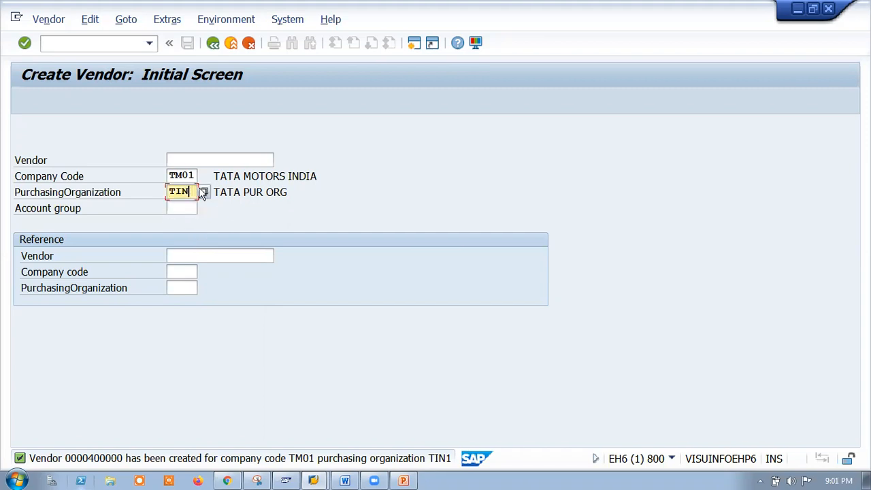
{"action": "key", "text": "BackSpace"}
{"action": "key", "text": "BackSpace"}
{"action": "key", "text": "BackSpace"}
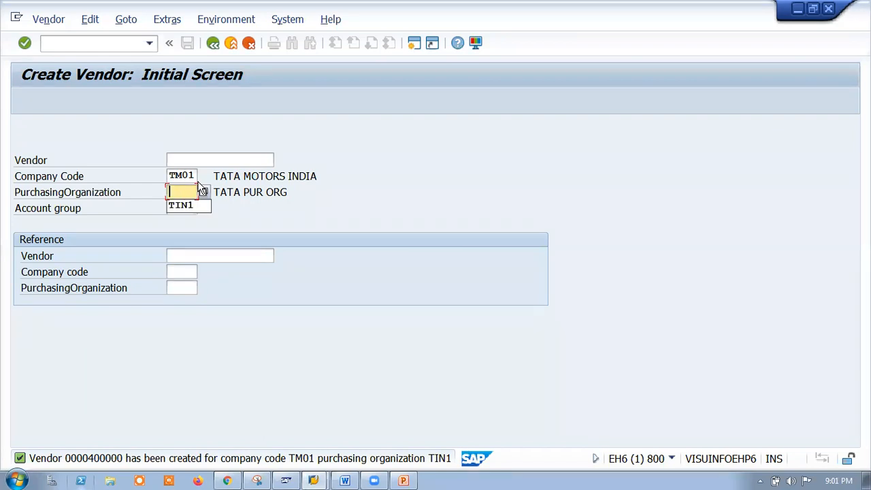
{"action": "left_click", "coordinate": [194, 175]}
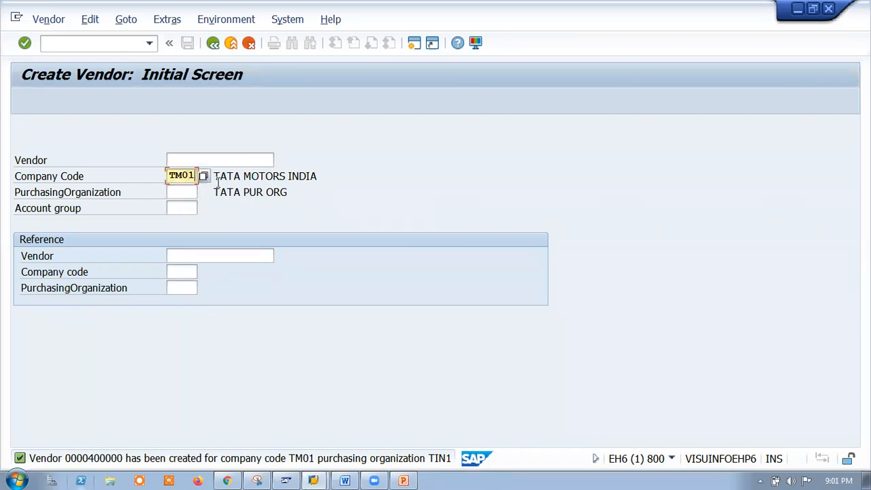
{"action": "key", "text": "BackSpace"}
{"action": "key", "text": "BackSpace"}
{"action": "key", "text": "BackSpace"}
{"action": "key", "text": "BackSpace"}
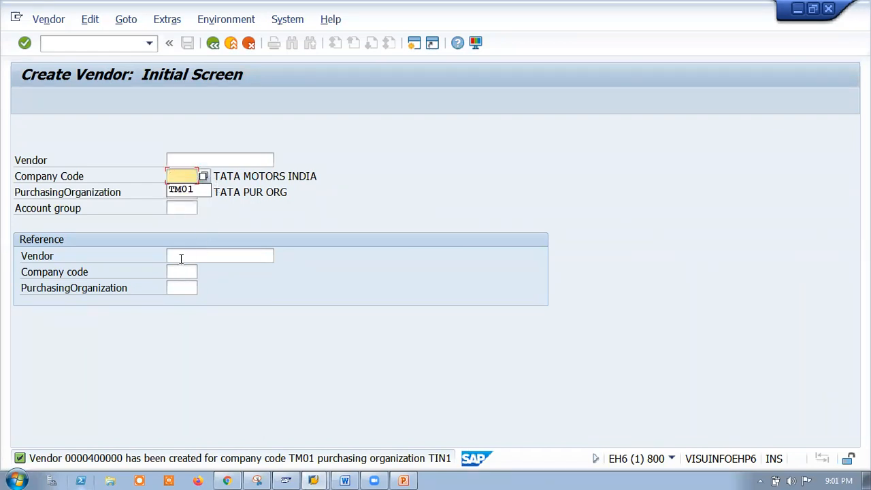
{"action": "left_click", "coordinate": [181, 258]}
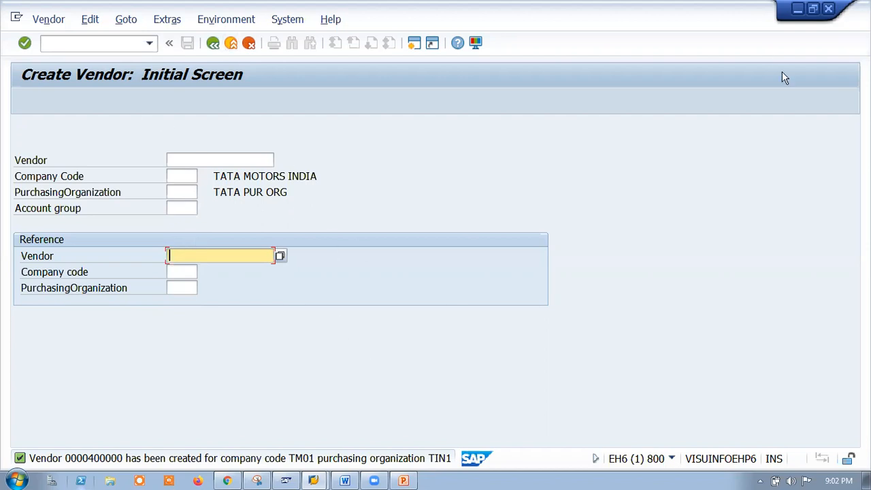
Minimize the SAP GUI window from its title bar, leaving the Windows desktop visible.
{"action": "left_click", "coordinate": [797, 8]}
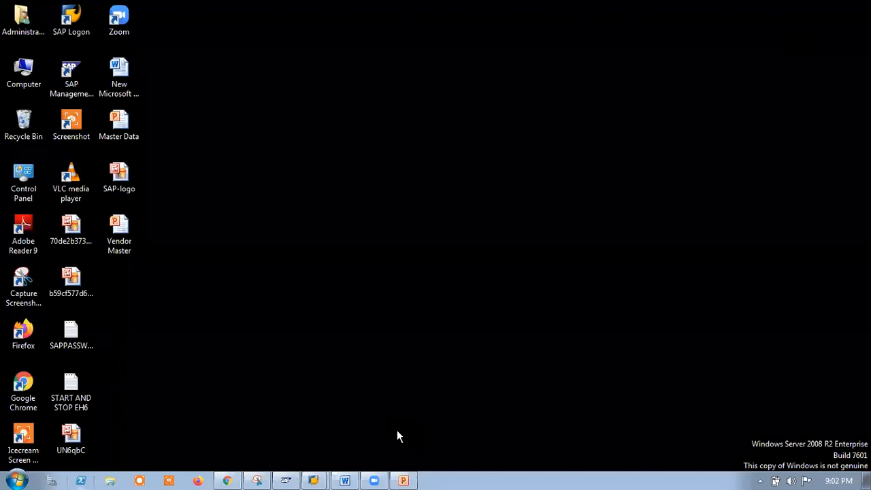
{"action": "mouse_move", "coordinate": [374, 481]}
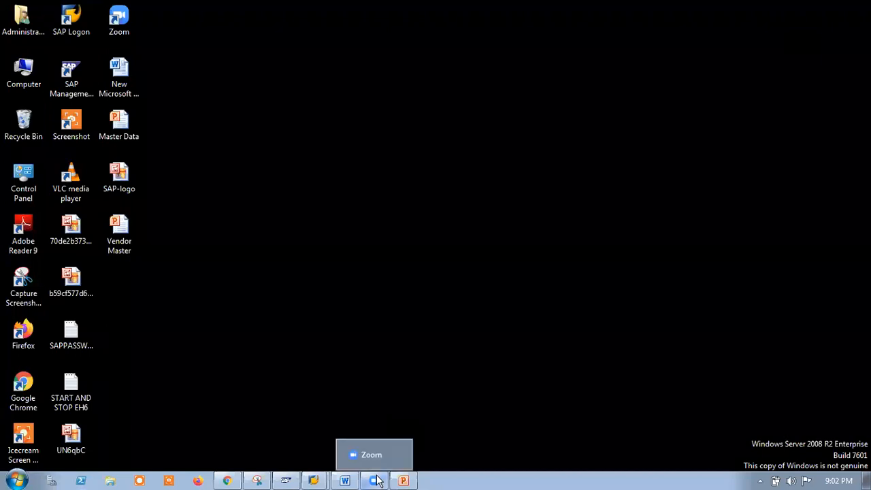